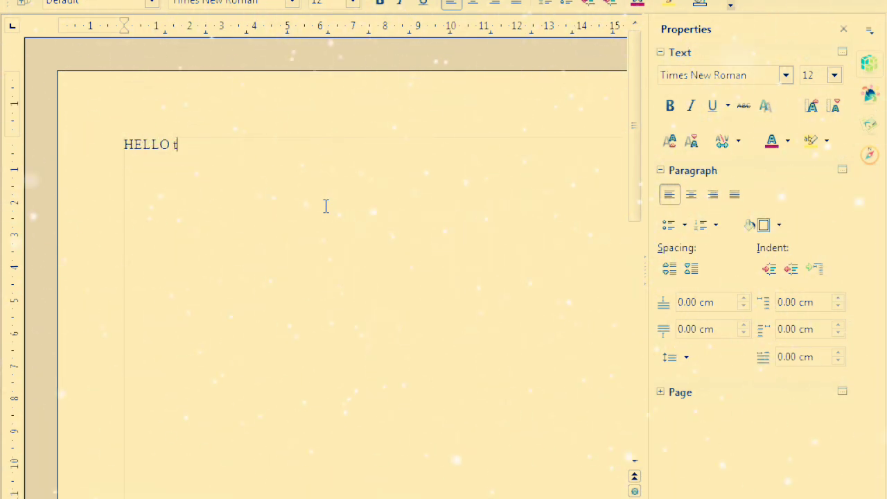
Complete the opening line and correct its capitalisation so that it reads "Hello this is my document."
{"action": "type", "text": "my document"}
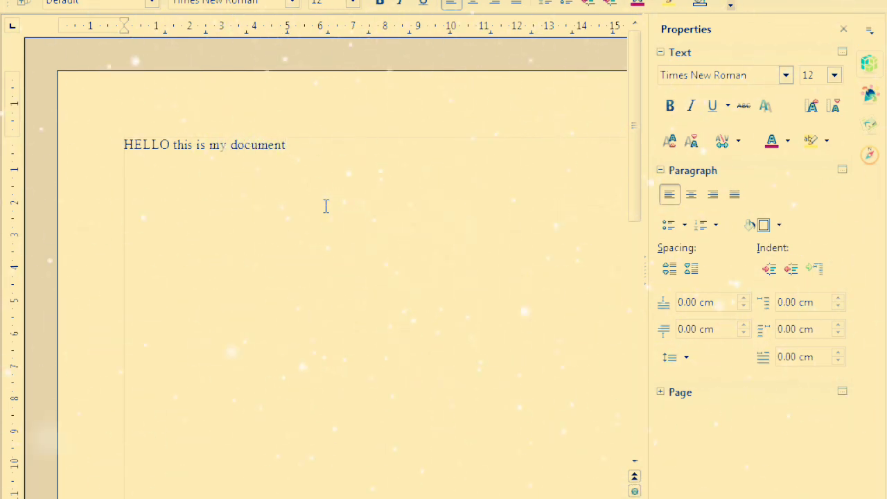
{"action": "key", "text": "Delete"}
{"action": "key", "text": "Delete"}
{"action": "key", "text": "Delete"}
{"action": "key", "text": "Delete"}
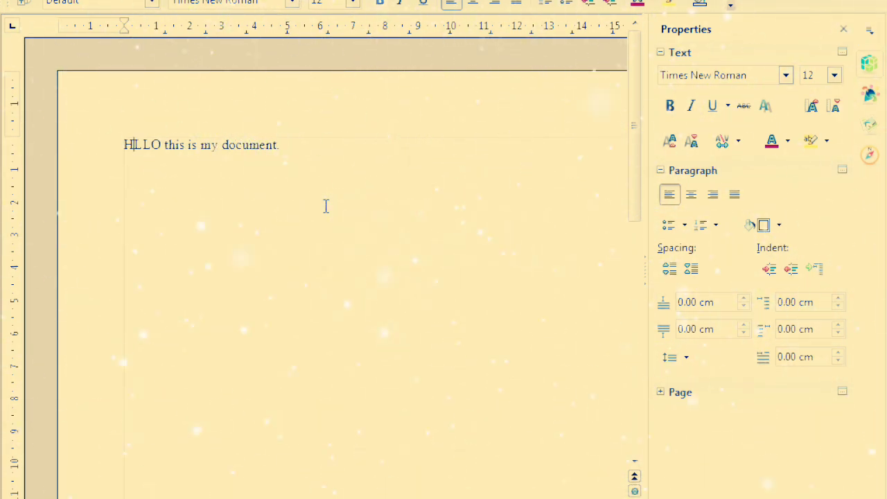
{"action": "type", "text": "ello"}
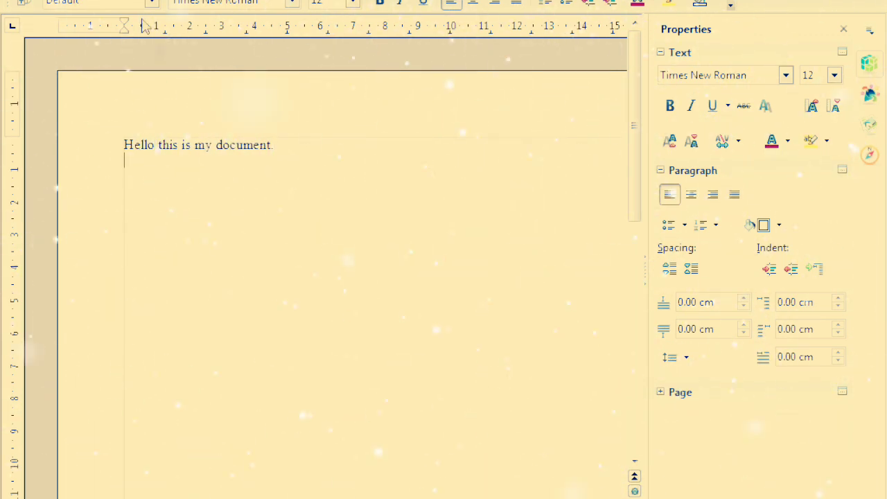
Insert the picture Penguins.jpg from the Sample Pictures folder of the Pictures library below the text line
{"action": "left_click", "coordinate": [101, 0]}
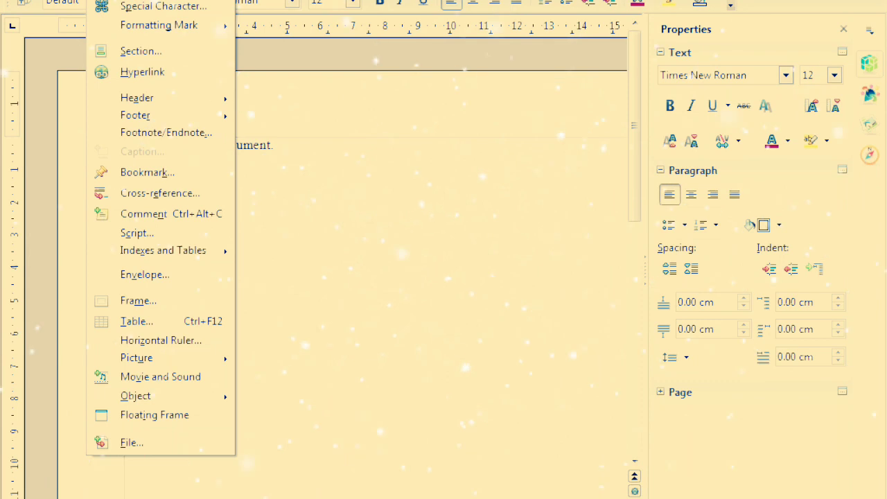
{"action": "mouse_move", "coordinate": [164, 362]}
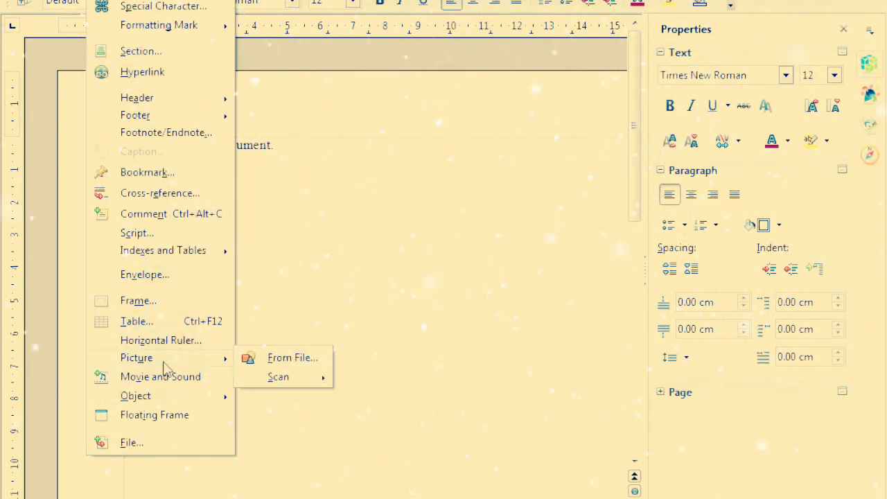
{"action": "left_click", "coordinate": [288, 357]}
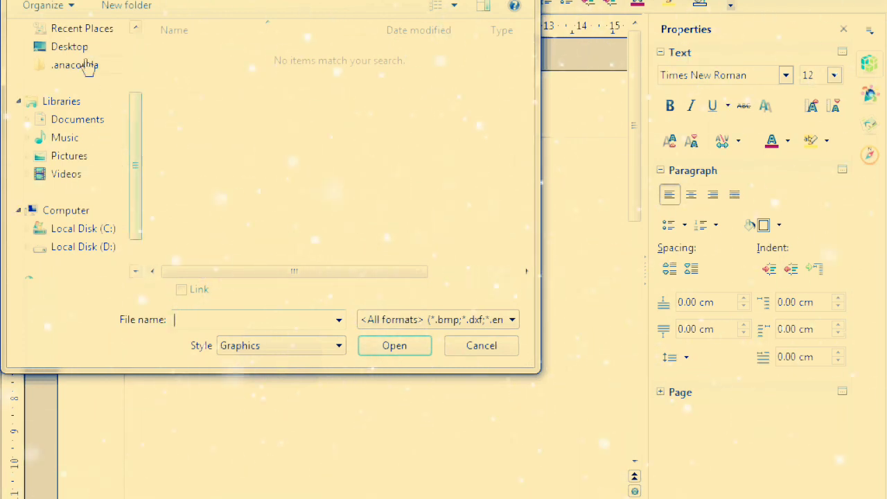
{"action": "left_click", "coordinate": [69, 158]}
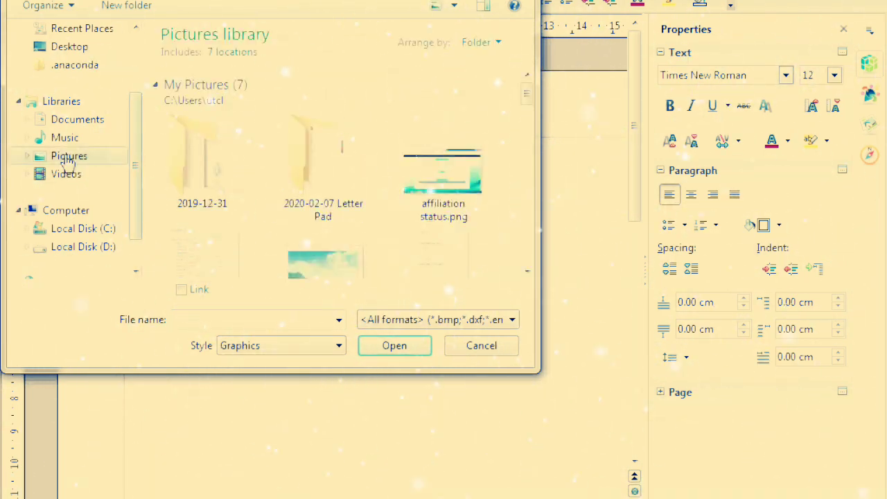
{"action": "left_click_drag", "start_coordinate": [527, 92], "coordinate": [529, 145]}
{"action": "double_click", "coordinate": [174, 113]}
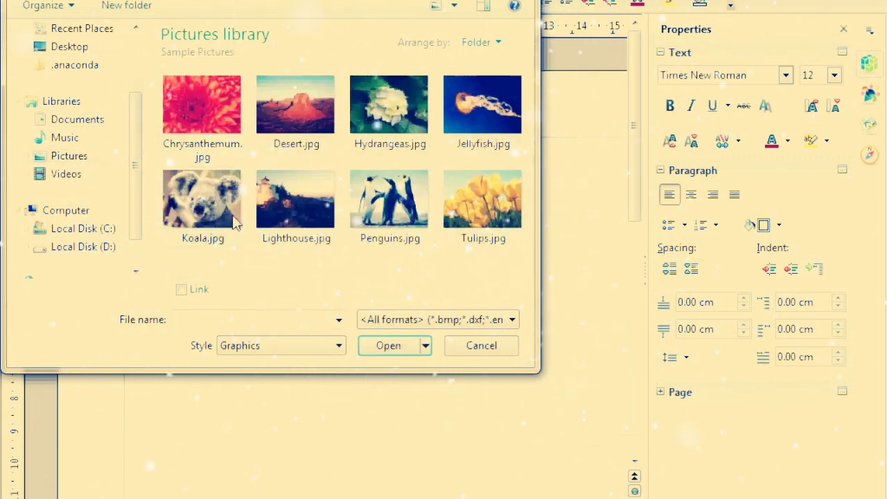
{"action": "left_click", "coordinate": [369, 223]}
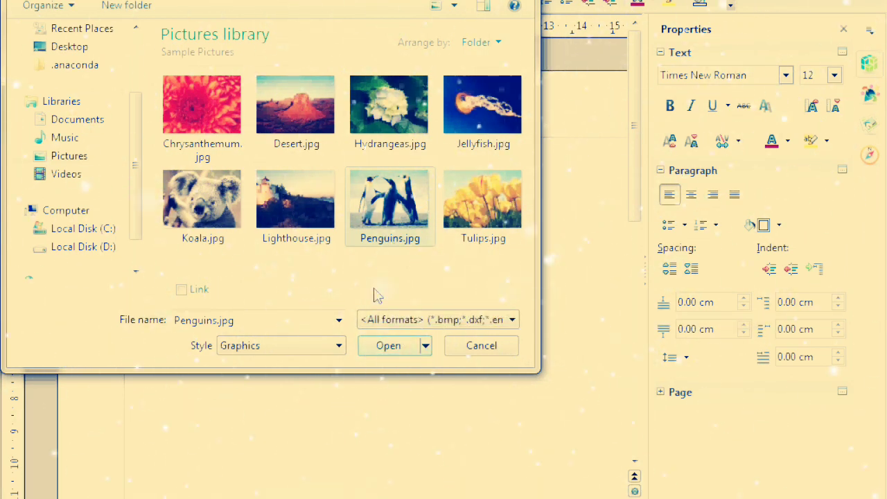
{"action": "left_click", "coordinate": [388, 351]}
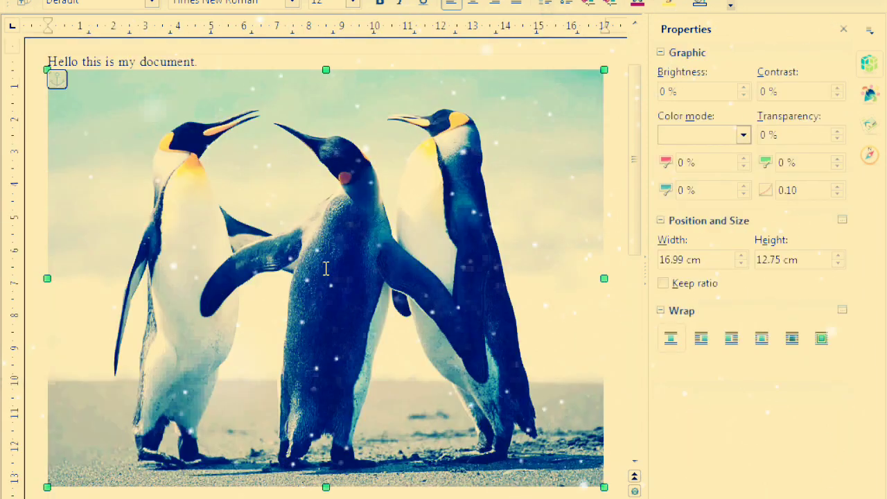
Shrink the penguin picture to about 2.37" wide and 2.74" high
{"action": "scroll", "coordinate": [458, 216], "scroll_direction": "down", "scroll_amount": 1}
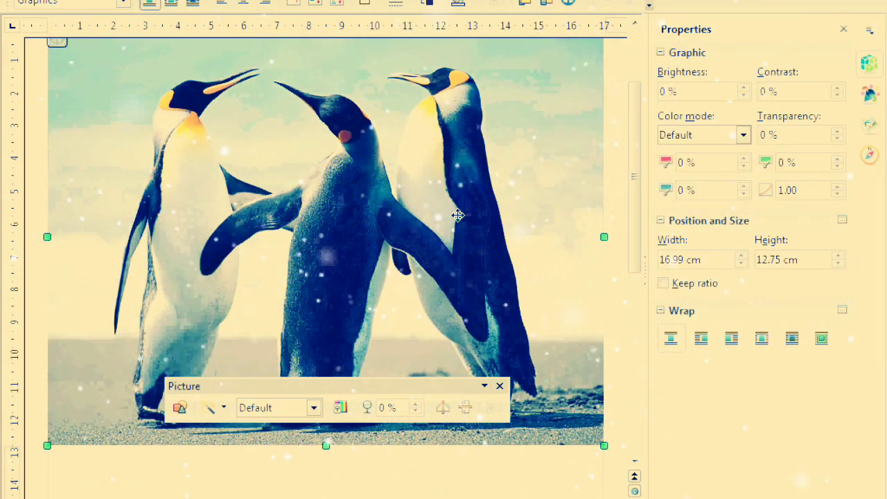
{"action": "scroll", "coordinate": [459, 216], "scroll_direction": "down", "scroll_amount": 1}
{"action": "scroll", "coordinate": [458, 216], "scroll_direction": "up", "scroll_amount": 2}
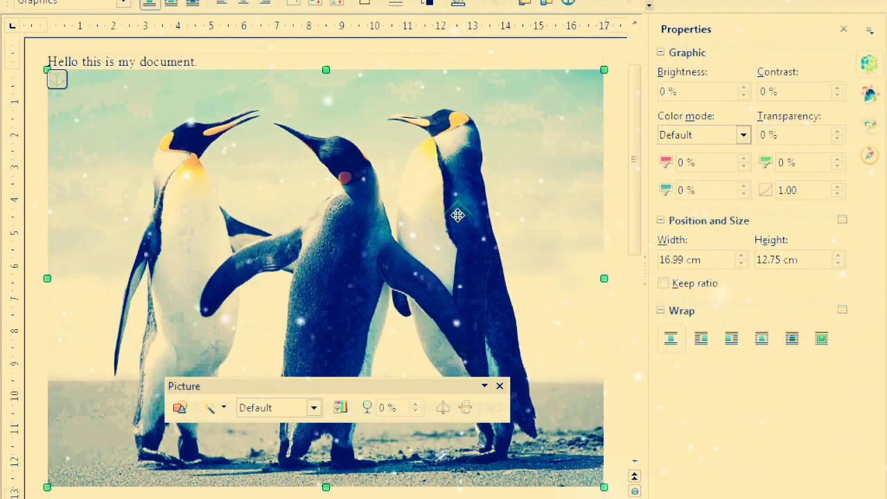
{"action": "left_click_drag", "start_coordinate": [606, 488], "coordinate": [539, 426]}
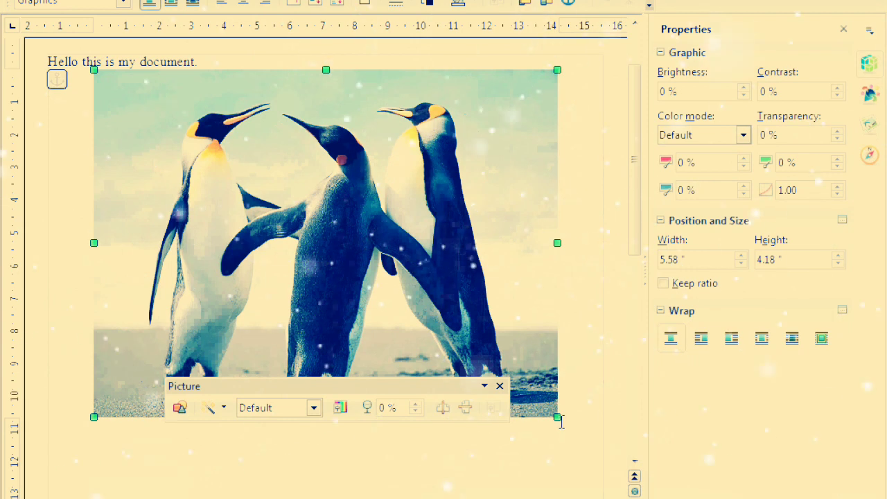
{"action": "left_click_drag", "start_coordinate": [559, 420], "coordinate": [293, 301]}
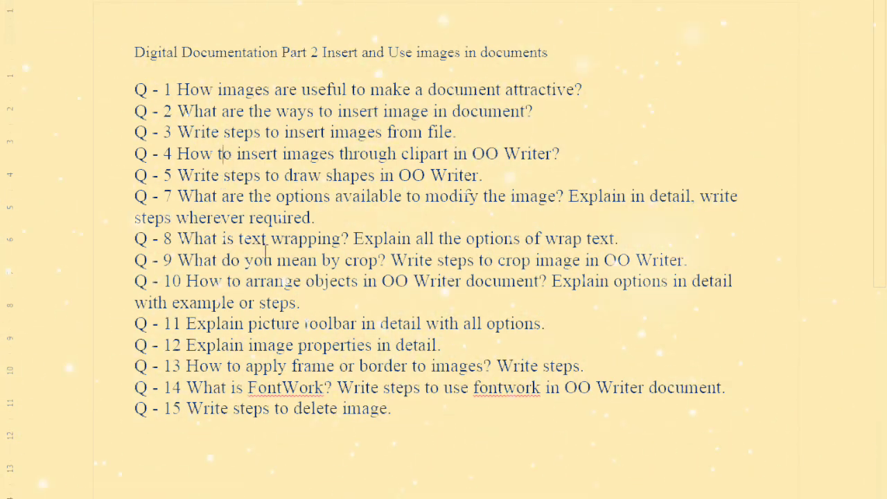
Read through question 4 about inserting images through clipart in the question list document
{"action": "key", "text": "Right"}
{"action": "key", "text": "Right"}
{"action": "key", "text": "Right"}
{"action": "key", "text": "Right"}
{"action": "key", "text": "Right"}
{"action": "key", "text": "Right"}
{"action": "key", "text": "Right"}
{"action": "key", "text": "Right"}
{"action": "key", "text": "Right"}
{"action": "key", "text": "Right"}
{"action": "key", "text": "Right"}
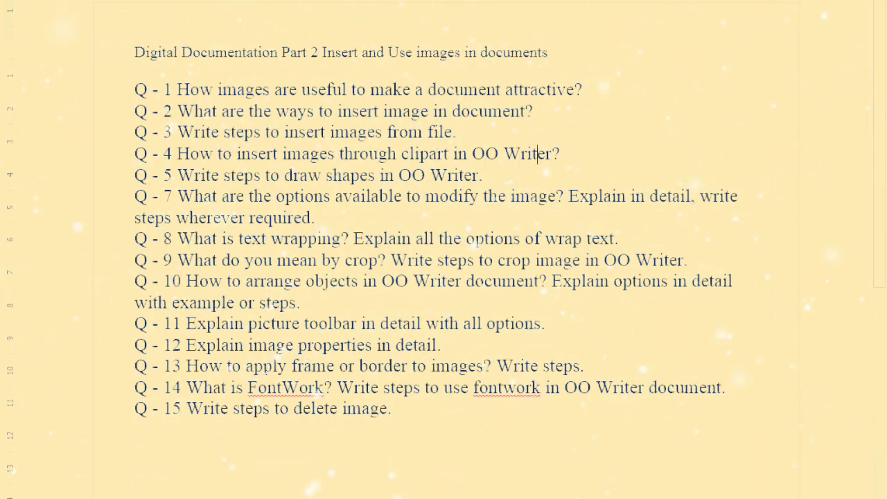
Return to the practice document and delete the penguin picture
{"action": "mouse_move", "coordinate": [398, 498]}
{"action": "left_click", "coordinate": [416, 451]}
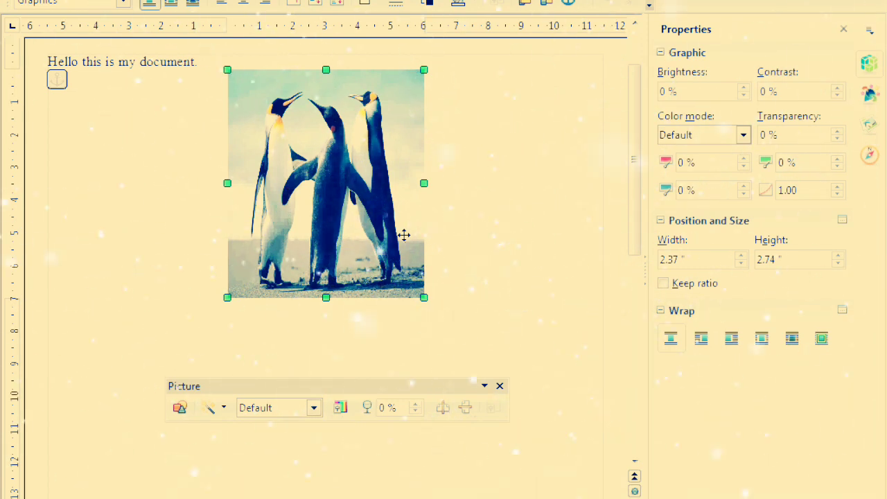
{"action": "key", "text": "Delete"}
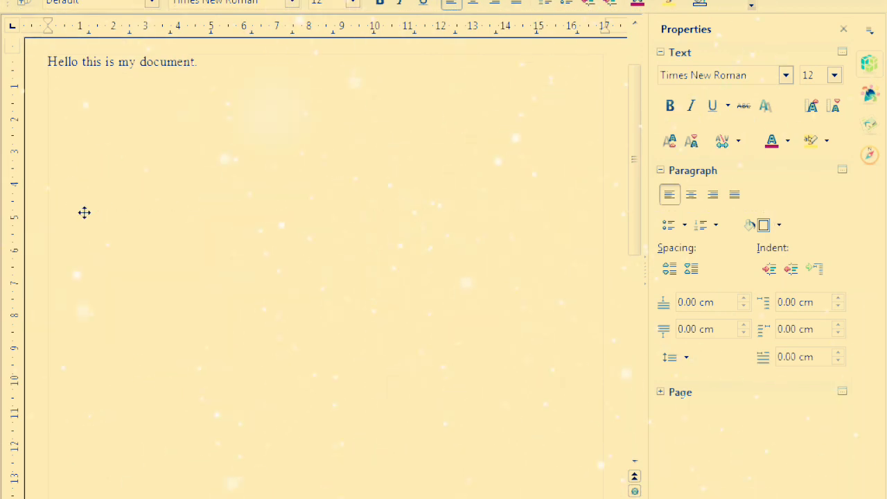
Float the Standard toolbar over the page and dock it back in its original row
{"action": "left_click_drag", "start_coordinate": [68, 197], "coordinate": [69, 198]}
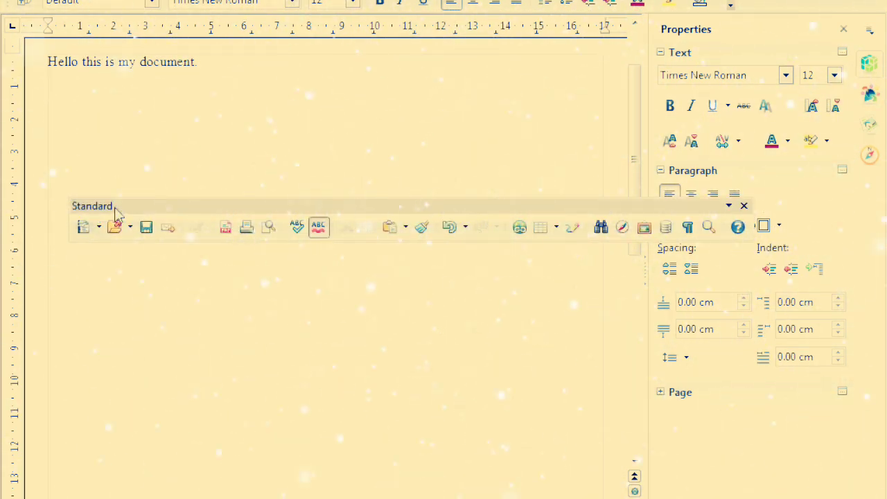
{"action": "mouse_move", "coordinate": [156, 208]}
{"action": "left_mouse_down"}
{"action": "mouse_move", "coordinate": [121, 167]}
{"action": "mouse_move", "coordinate": [155, 224]}
{"action": "left_mouse_up"}
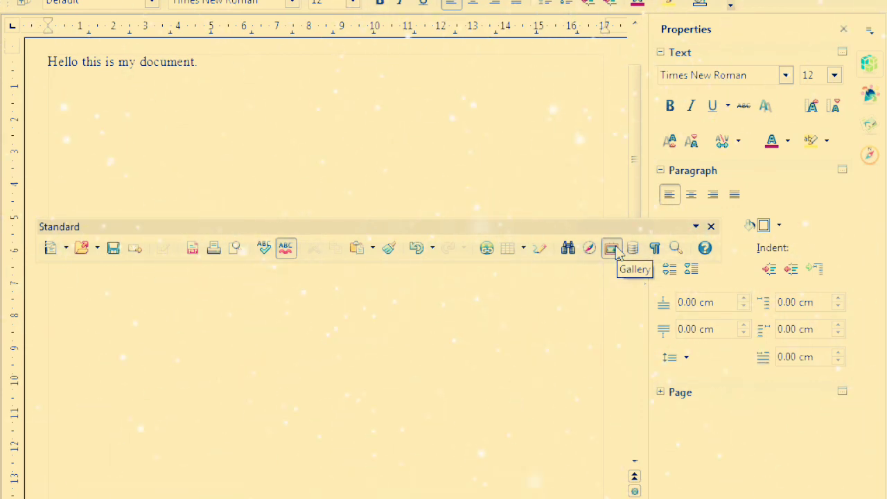
{"action": "left_click_drag", "start_coordinate": [545, 233], "coordinate": [535, 22]}
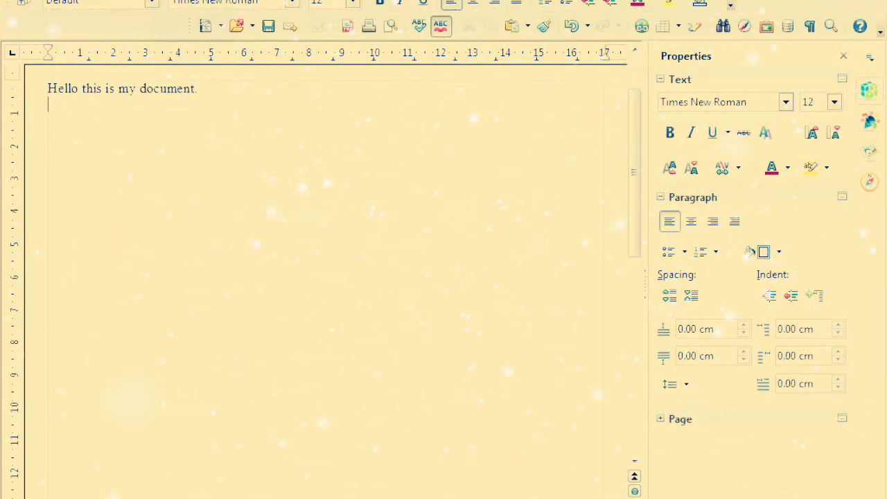
{"action": "left_click_drag", "start_coordinate": [191, 25], "coordinate": [191, 0]}
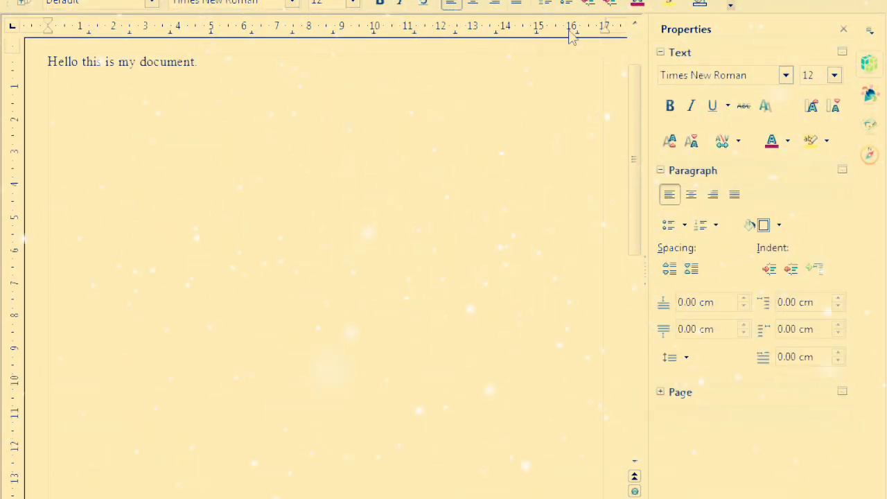
Open the Gallery and browse its Backgrounds, Bullets, Computers, Diagrams and Environment themes
{"action": "left_click", "coordinate": [610, 3]}
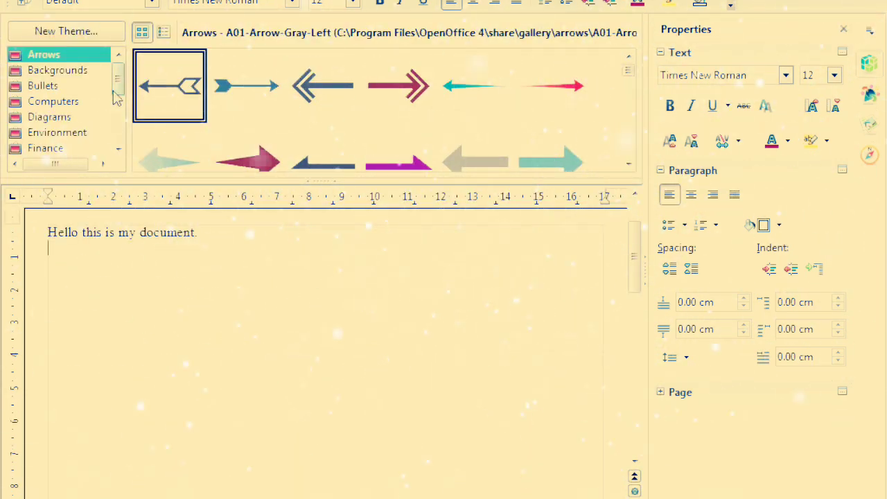
{"action": "mouse_move", "coordinate": [117, 85]}
{"action": "left_mouse_down"}
{"action": "mouse_move", "coordinate": [116, 142]}
{"action": "mouse_move", "coordinate": [127, 92]}
{"action": "left_mouse_up"}
{"action": "left_click", "coordinate": [58, 70]}
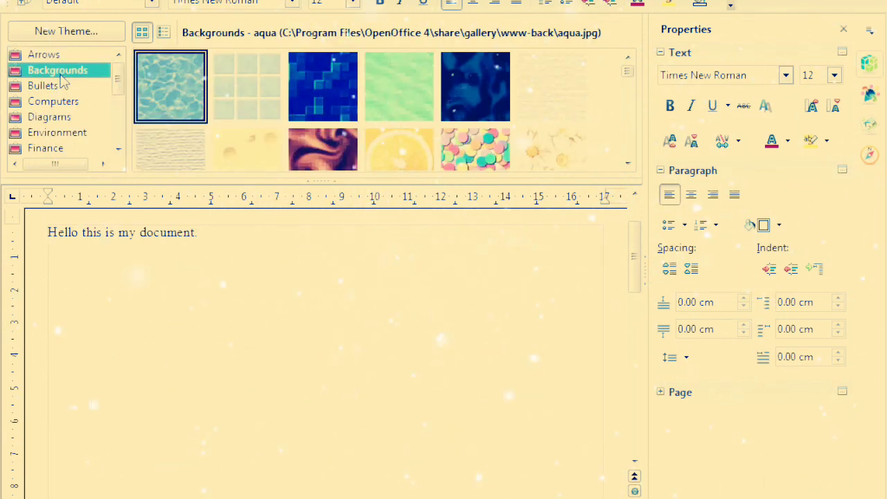
{"action": "left_click", "coordinate": [58, 88]}
{"action": "left_click", "coordinate": [59, 102]}
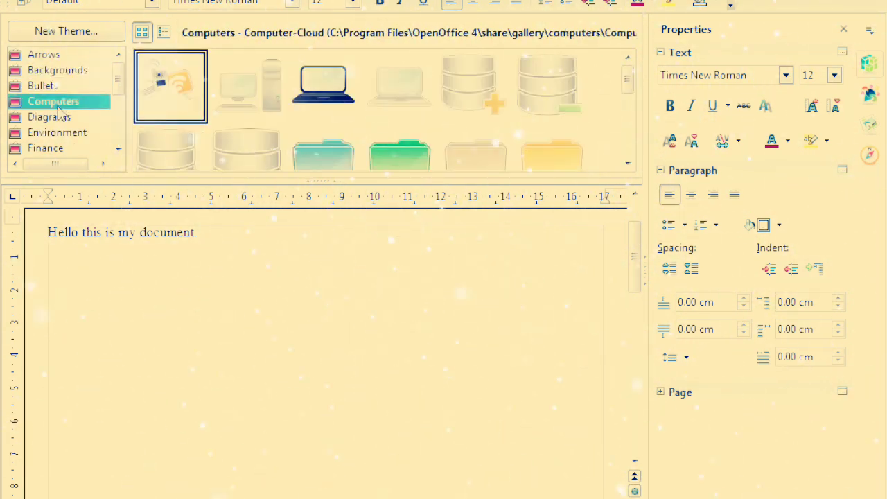
{"action": "left_click", "coordinate": [58, 118]}
{"action": "left_click", "coordinate": [59, 134]}
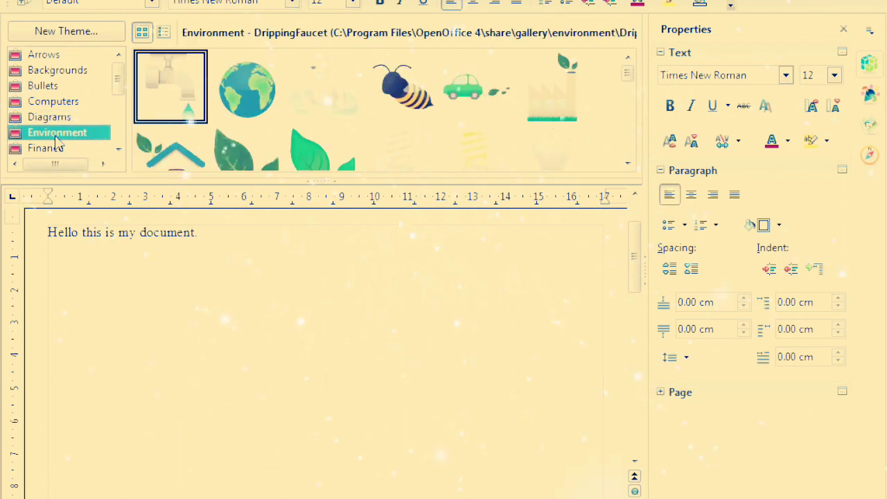
{"action": "left_click", "coordinate": [120, 152]}
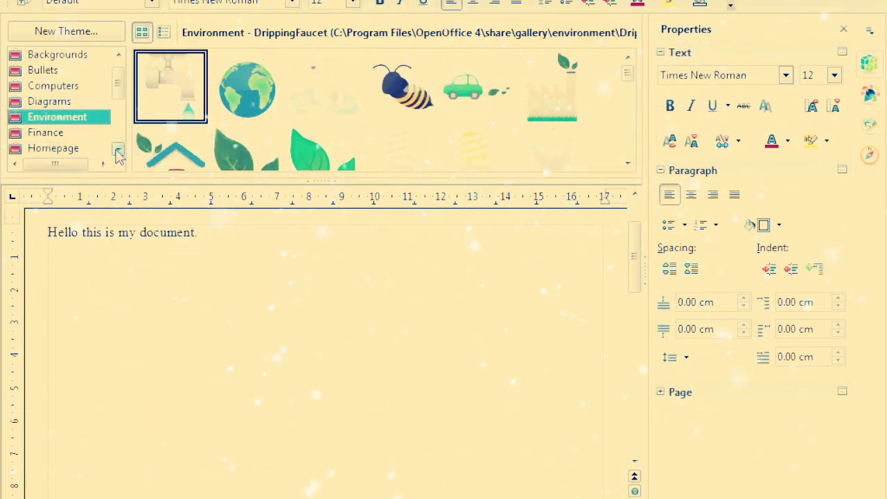
Insert the EndangeredAnimals2 bee picture from the Gallery below the text line and shrink it to about 6 cm wide and high
{"action": "left_click", "coordinate": [399, 101]}
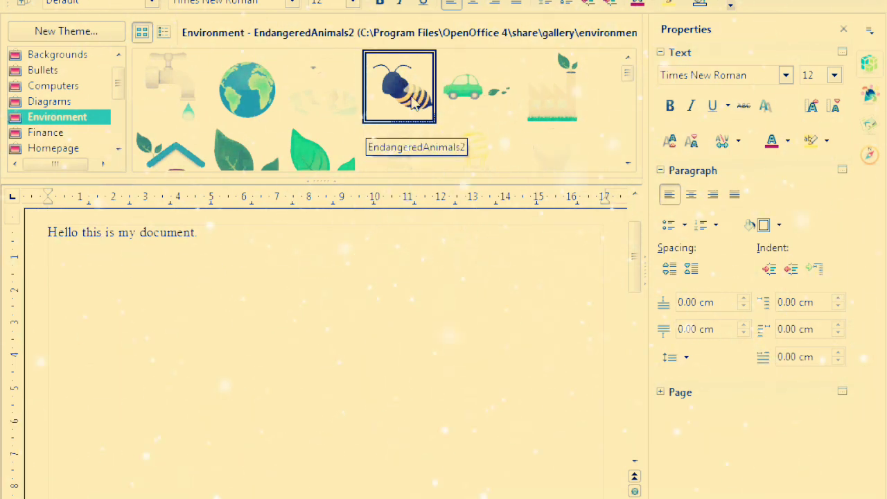
{"action": "left_click_drag", "start_coordinate": [405, 97], "coordinate": [303, 412]}
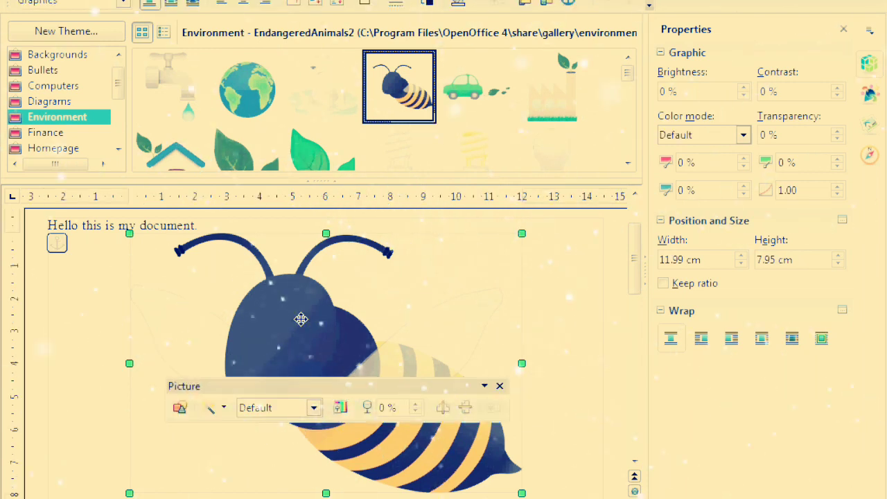
{"action": "left_click", "coordinate": [554, 376]}
{"action": "left_click", "coordinate": [463, 403]}
{"action": "left_click_drag", "start_coordinate": [522, 494], "coordinate": [326, 435]}
{"action": "left_click", "coordinate": [516, 301]}
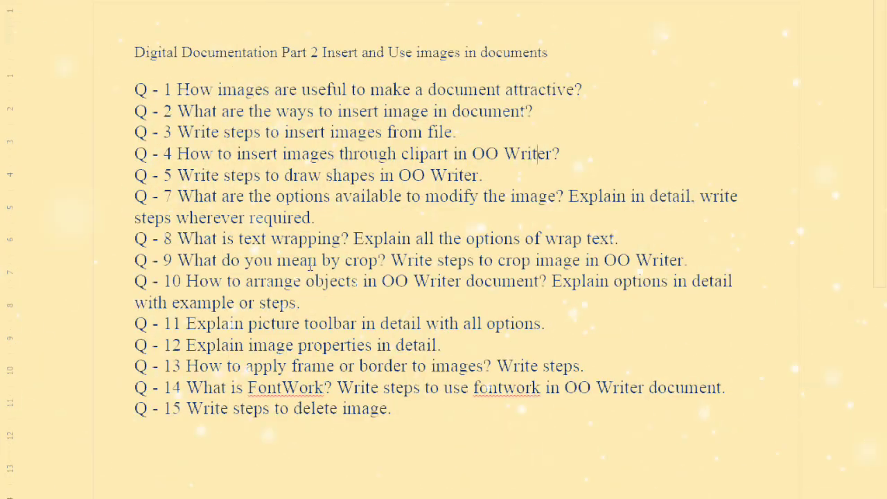
Highlight question 5 about drawing shapes in the question list, and close the Gallery in the practice document
{"action": "left_click_drag", "start_coordinate": [178, 175], "coordinate": [513, 176]}
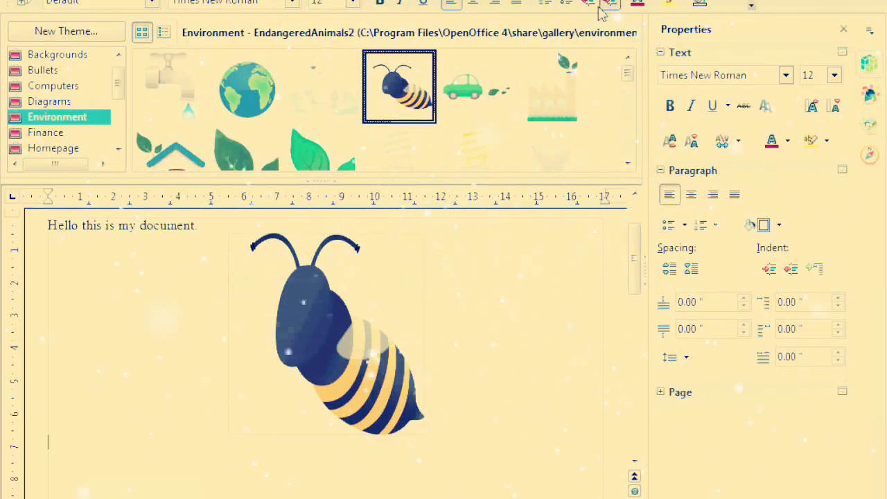
{"action": "left_click", "coordinate": [590, 1]}
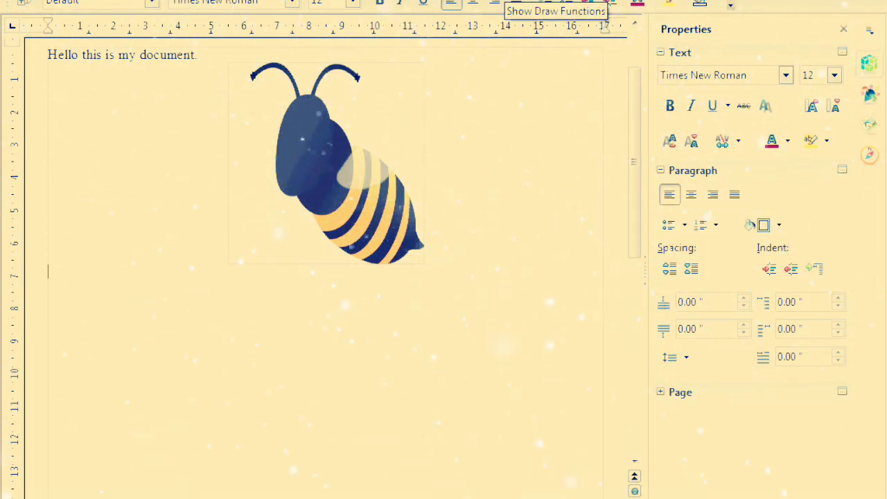
Show the Drawing toolbar and move it clear of the empty page area below the bee picture
{"action": "left_click", "coordinate": [610, 3]}
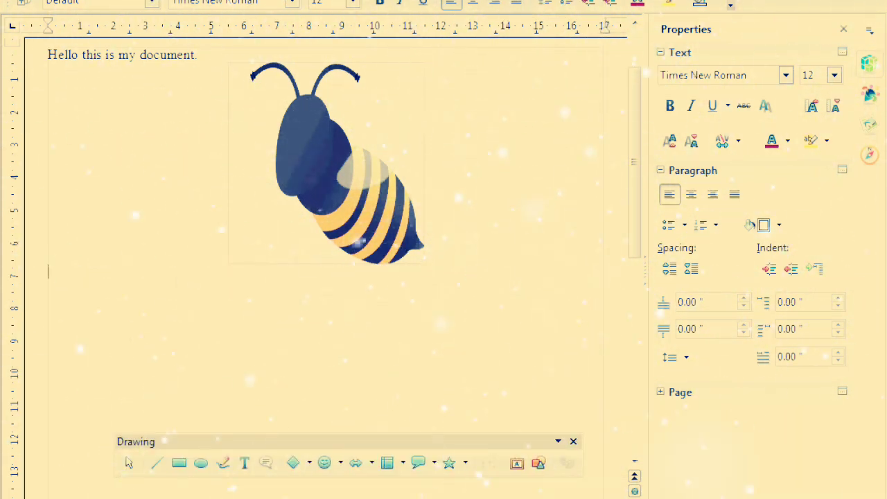
{"action": "mouse_move", "coordinate": [338, 443]}
{"action": "left_mouse_down"}
{"action": "mouse_move", "coordinate": [291, 442]}
{"action": "mouse_move", "coordinate": [312, 434]}
{"action": "left_mouse_up"}
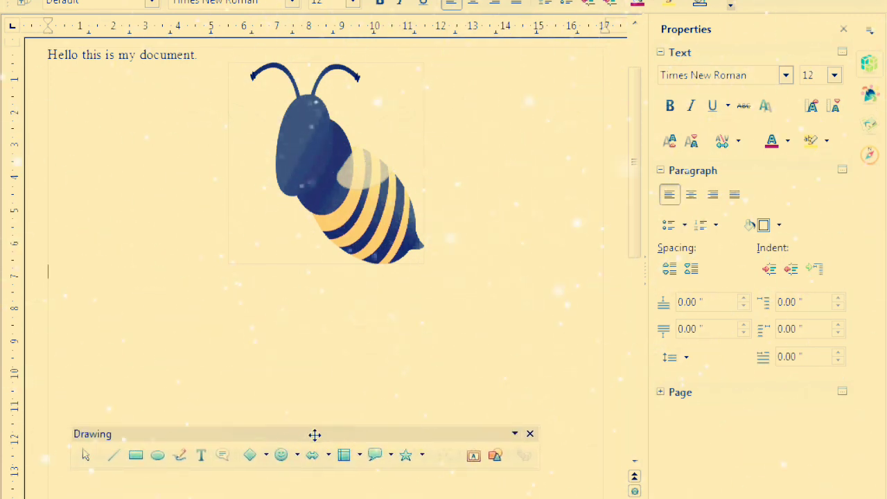
{"action": "mouse_move", "coordinate": [142, 442]}
{"action": "left_mouse_down"}
{"action": "mouse_move", "coordinate": [180, 420]}
{"action": "mouse_move", "coordinate": [157, 392]}
{"action": "mouse_move", "coordinate": [137, 473]}
{"action": "left_mouse_up"}
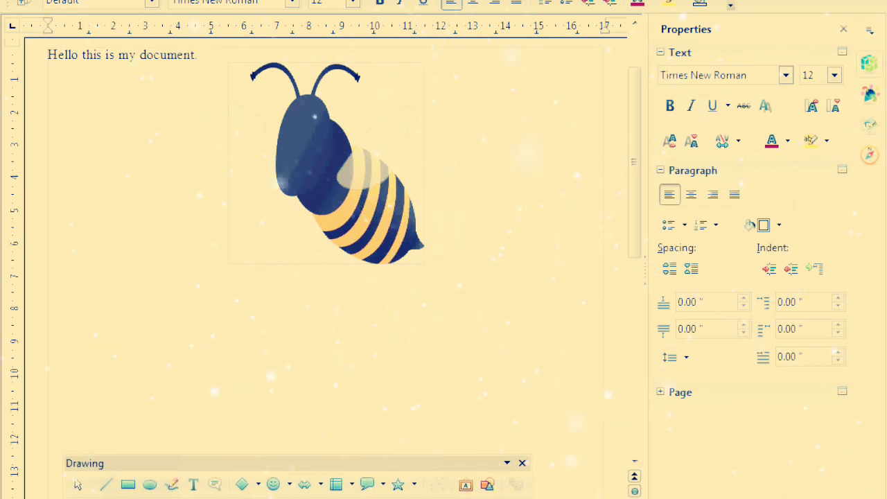
Draw a rectangle about 3.5 cm wide and 4 cm high and a cylinder about 2.5 cm wide and 3.8 cm high below the bee picture
{"action": "left_click", "coordinate": [127, 485]}
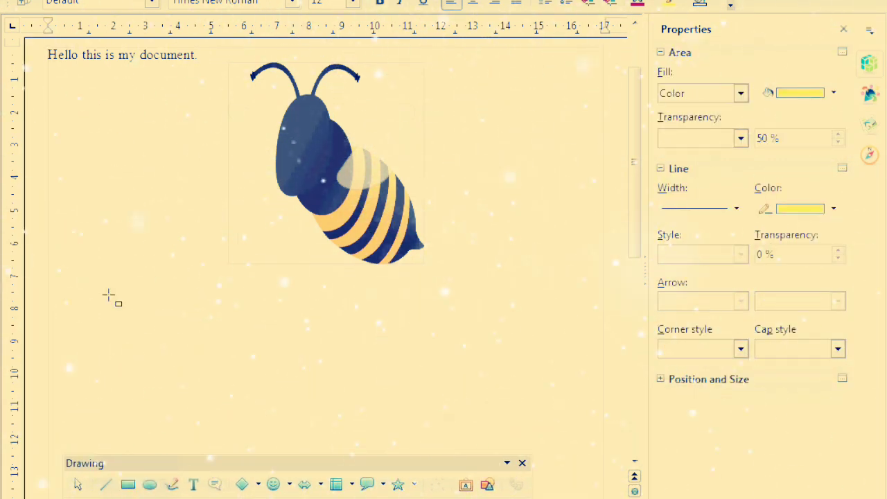
{"action": "mouse_move", "coordinate": [96, 276]}
{"action": "left_mouse_down"}
{"action": "mouse_move", "coordinate": [178, 362]}
{"action": "mouse_move", "coordinate": [254, 373]}
{"action": "mouse_move", "coordinate": [229, 402]}
{"action": "mouse_move", "coordinate": [212, 405]}
{"action": "left_mouse_up"}
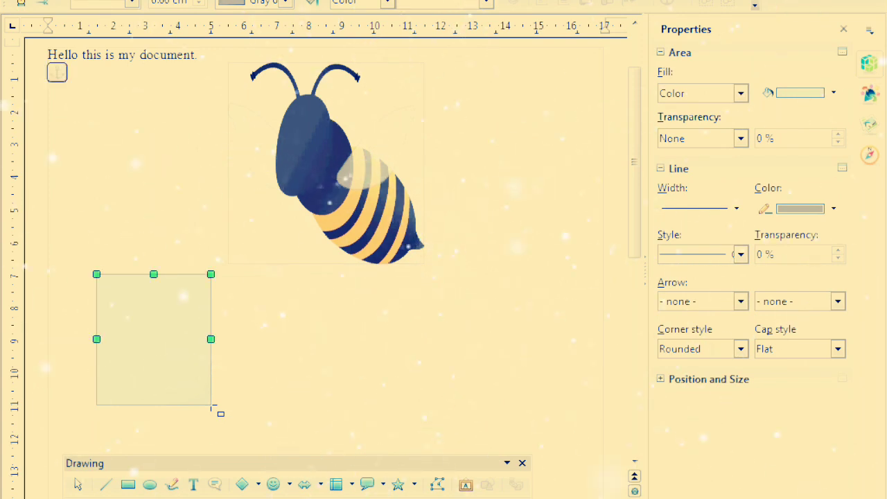
{"action": "left_click", "coordinate": [242, 485]}
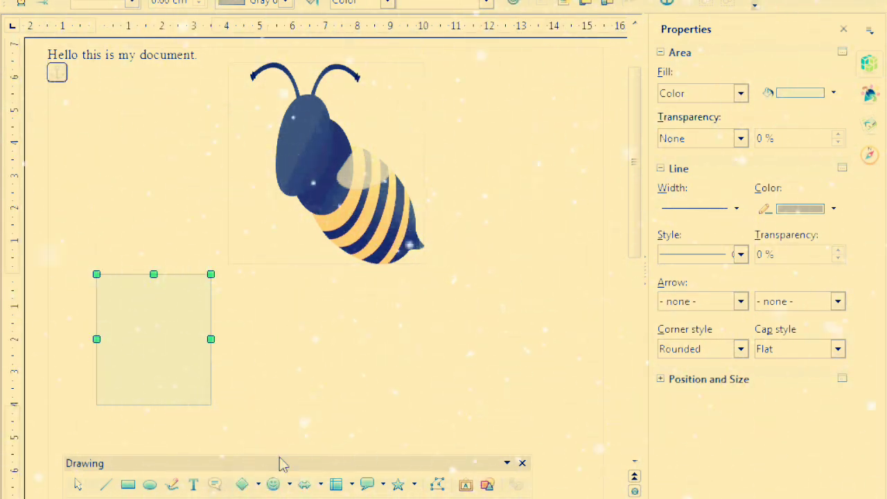
{"action": "left_click", "coordinate": [258, 484]}
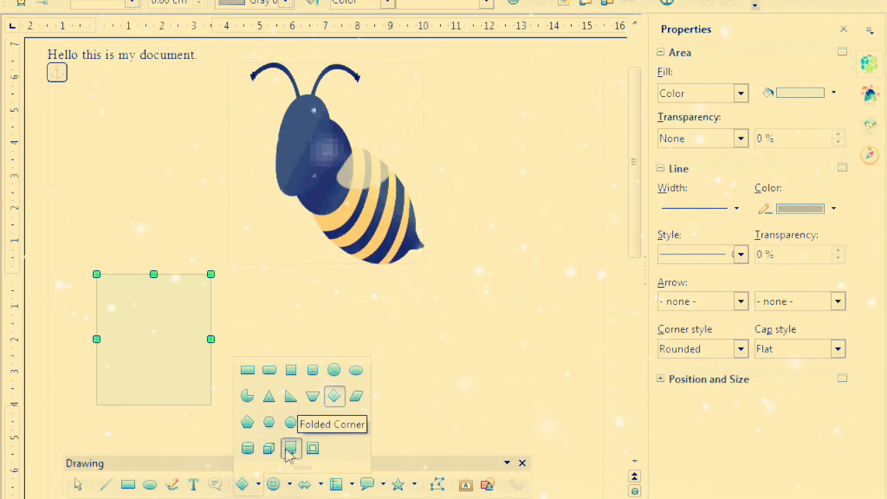
{"action": "left_click", "coordinate": [247, 448]}
{"action": "left_click_drag", "start_coordinate": [434, 297], "coordinate": [516, 419]}
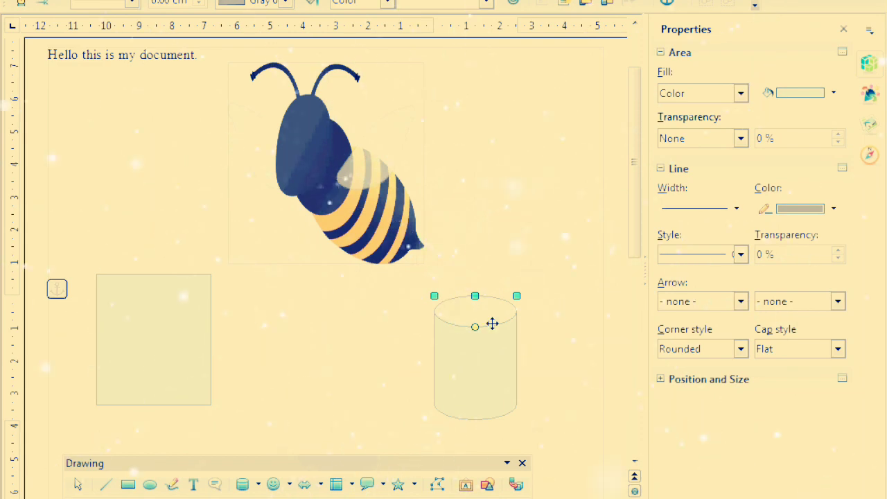
{"action": "left_click", "coordinate": [429, 334]}
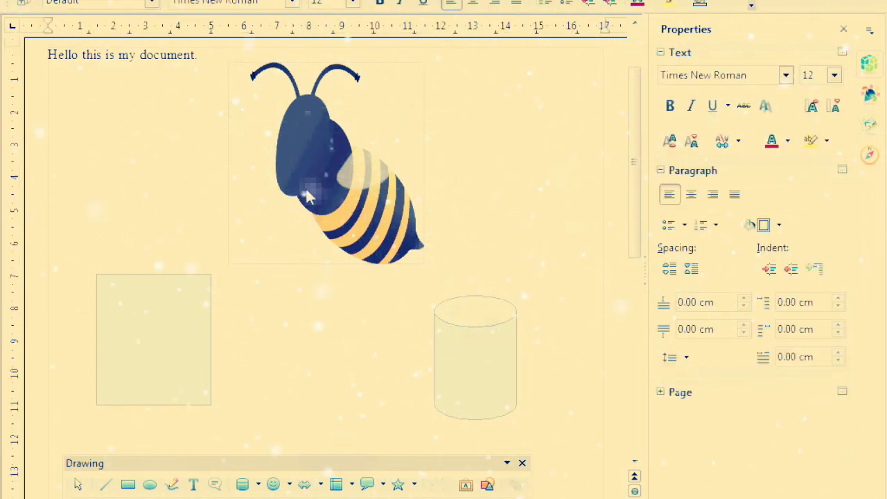
Delete the cylinder and the rectangle below the bee picture
{"action": "left_click", "coordinate": [335, 174]}
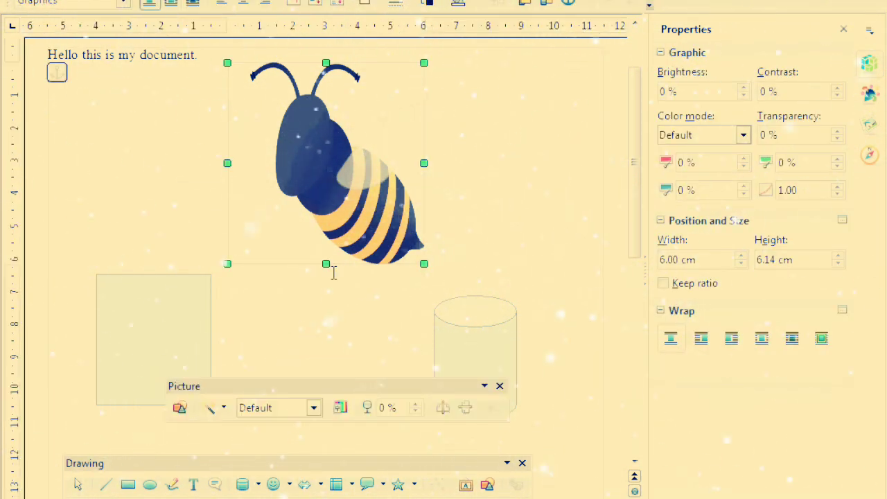
{"action": "left_click", "coordinate": [157, 338]}
{"action": "left_click", "coordinate": [468, 357]}
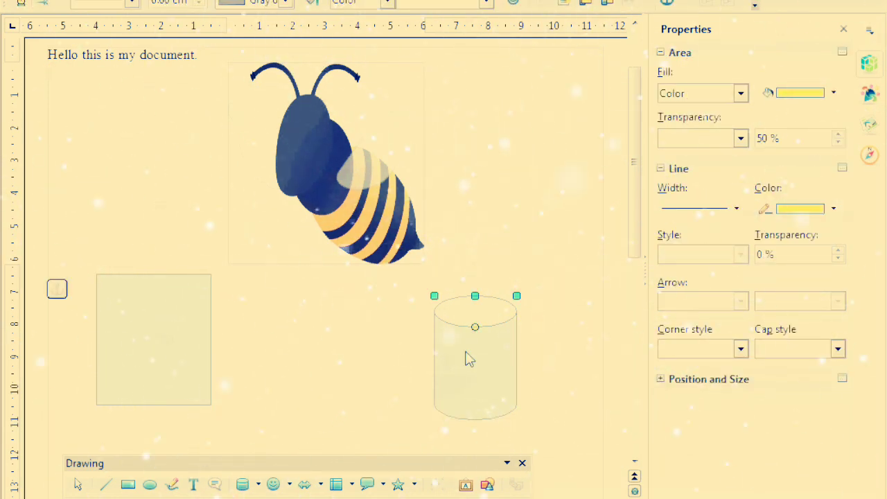
{"action": "key", "text": "Delete"}
{"action": "left_click", "coordinate": [173, 379]}
{"action": "key", "text": "Delete"}
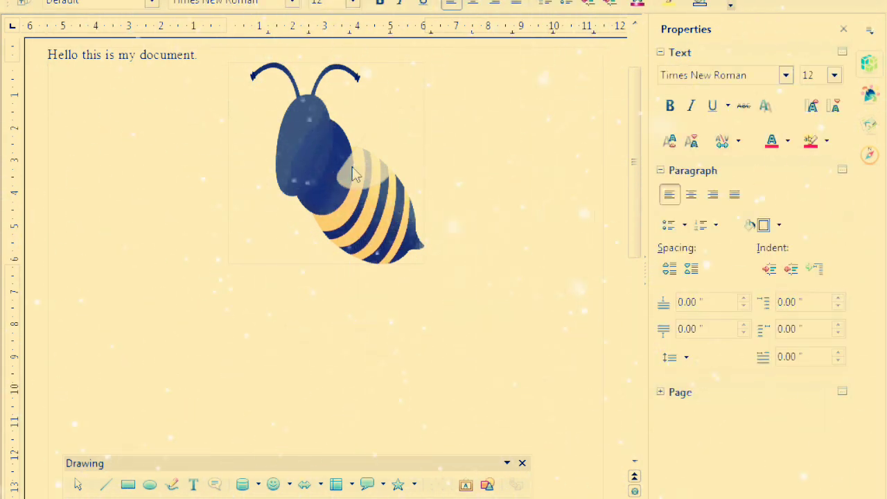
Enlarge the bee picture to about 9.65 cm by 8 cm and shrink it to about 6.23 cm wide and 6.03 cm high
{"action": "left_click", "coordinate": [346, 162]}
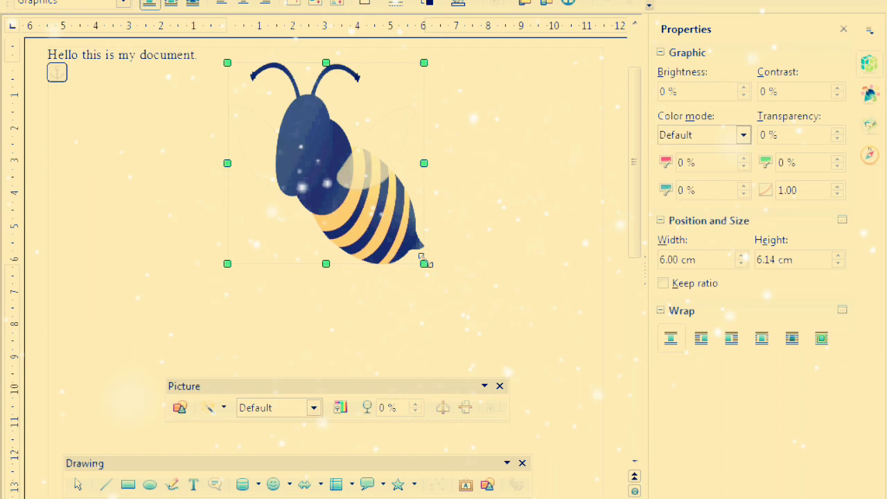
{"action": "left_click_drag", "start_coordinate": [425, 264], "coordinate": [495, 300]}
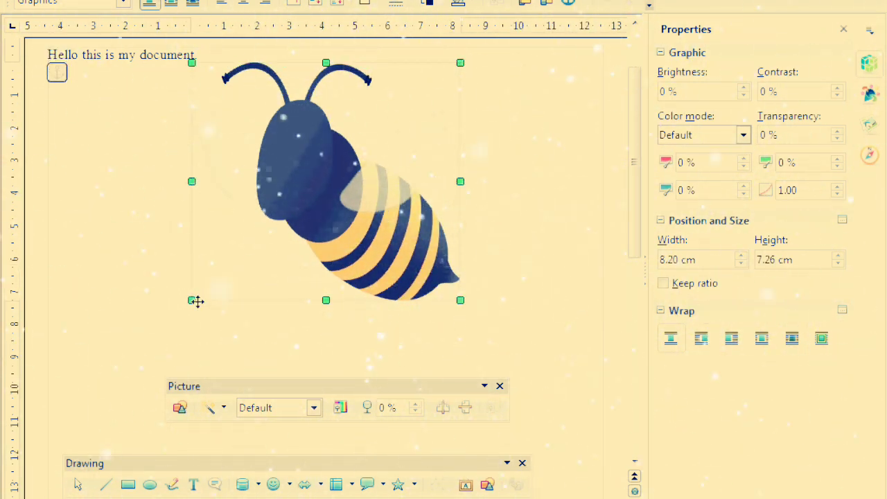
{"action": "left_click_drag", "start_coordinate": [192, 300], "coordinate": [167, 324]}
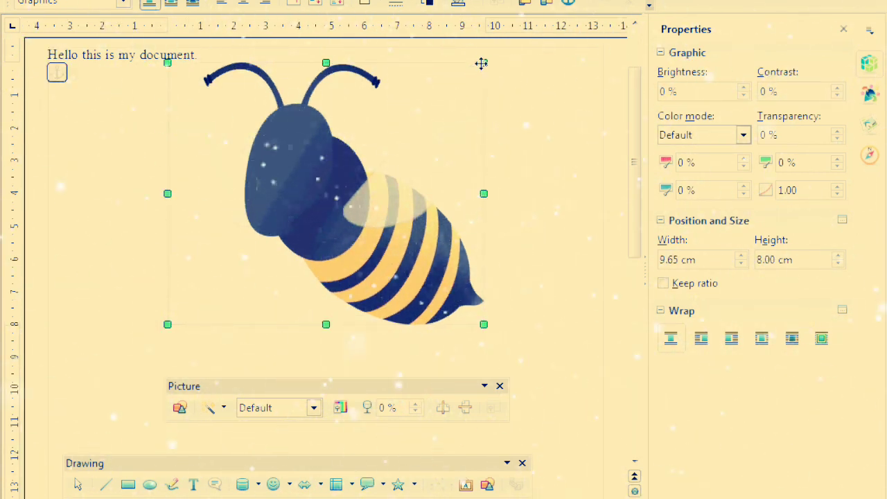
{"action": "left_click_drag", "start_coordinate": [482, 63], "coordinate": [371, 130]}
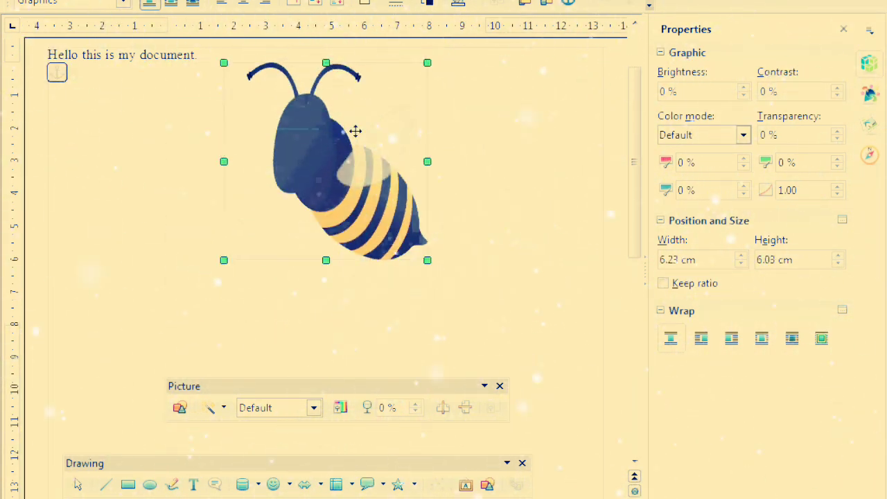
Shrink the bee picture in stages to about 3.71 cm wide and 3.74 cm high
{"action": "left_click_drag", "start_coordinate": [428, 261], "coordinate": [416, 258]}
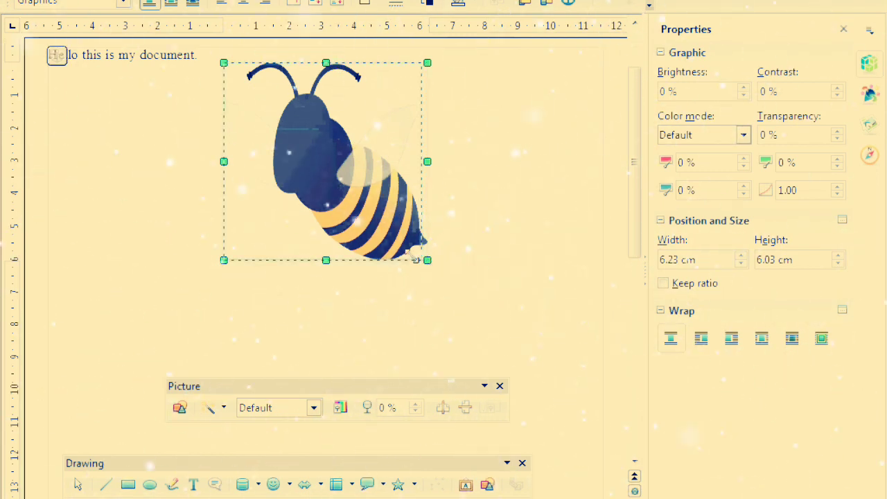
{"action": "left_click_drag", "start_coordinate": [344, 233], "coordinate": [337, 225]}
{"action": "left_click", "coordinate": [376, 237]}
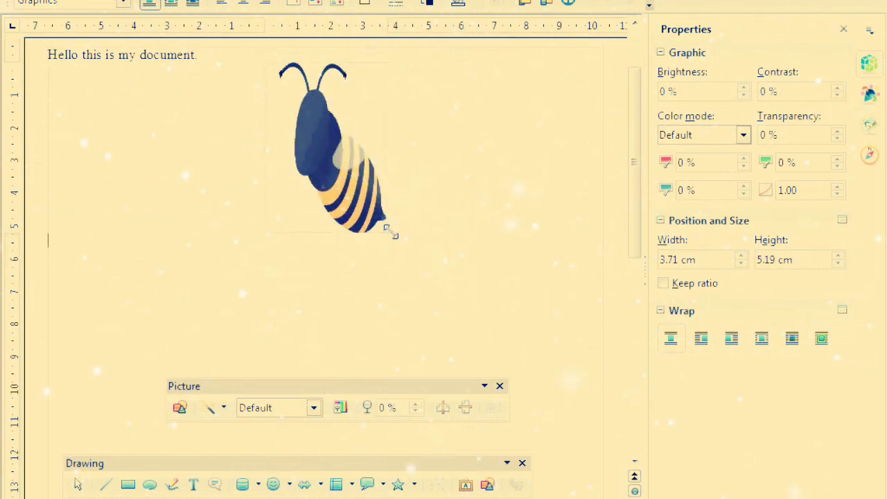
{"action": "left_click", "coordinate": [373, 229]}
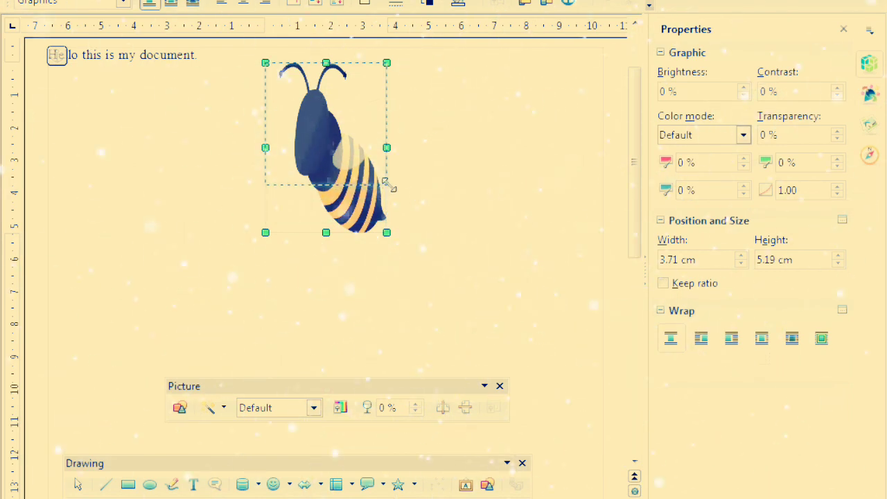
Stretch the bee picture by its sides to about 7.66 cm wide and 6.41 cm high
{"action": "left_click_drag", "start_coordinate": [386, 124], "coordinate": [474, 137]}
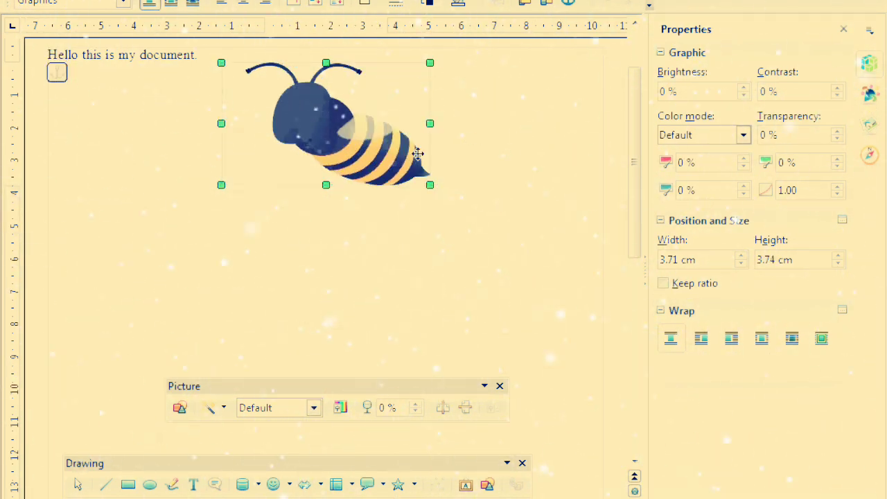
{"action": "left_click_drag", "start_coordinate": [328, 184], "coordinate": [320, 272]}
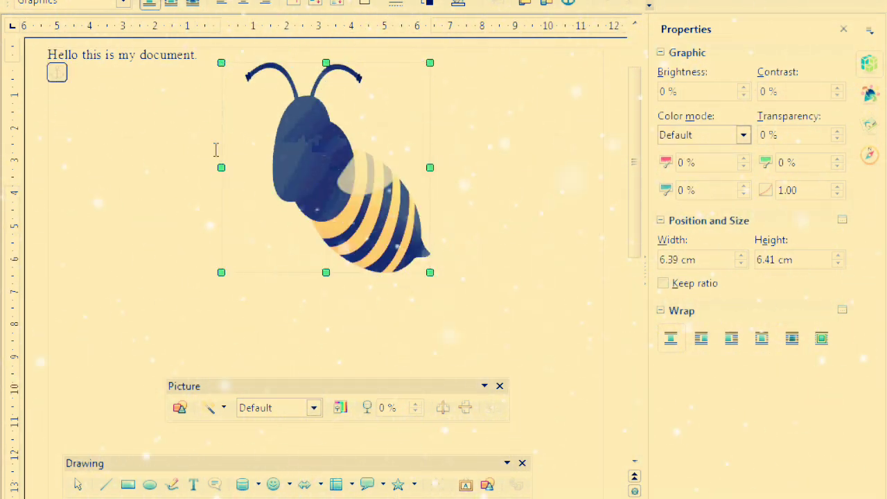
{"action": "left_click_drag", "start_coordinate": [222, 168], "coordinate": [182, 168]}
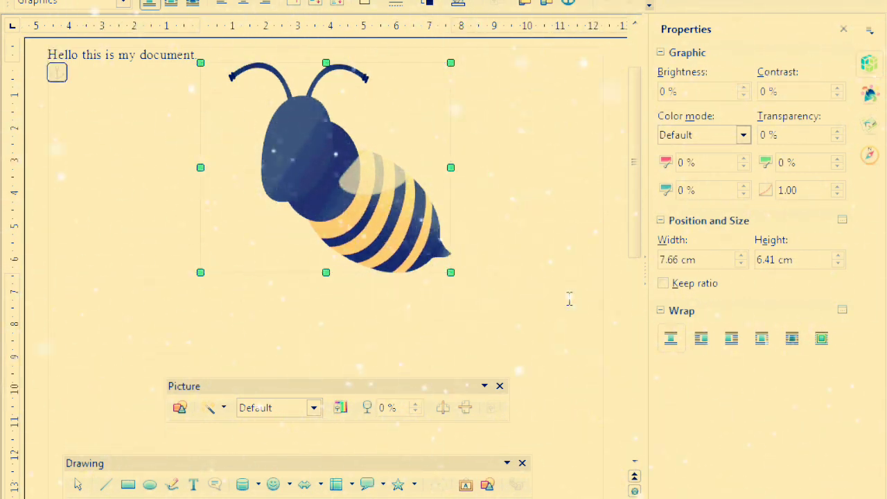
Move the floating Picture toolbar closer beneath the bee picture, deselecting and reselecting the picture to hide and show it
{"action": "left_click_drag", "start_coordinate": [337, 389], "coordinate": [267, 350]}
{"action": "left_click_drag", "start_coordinate": [127, 345], "coordinate": [147, 327]}
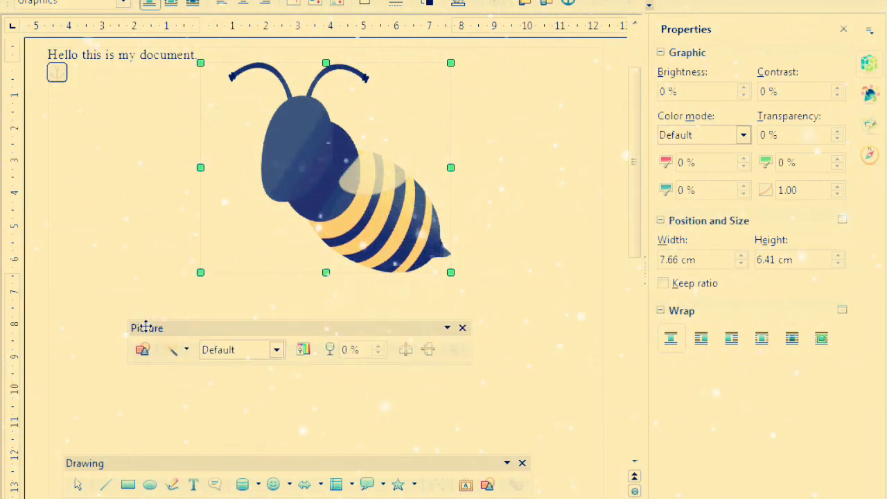
{"action": "left_click", "coordinate": [272, 398]}
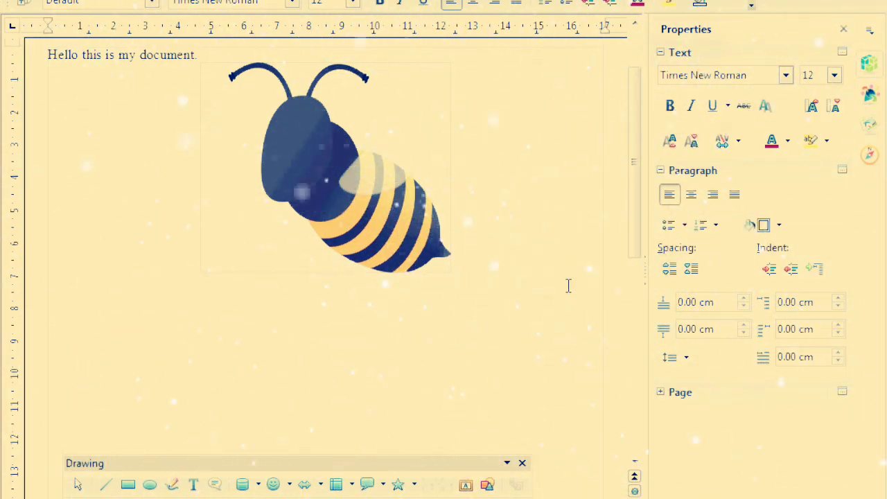
{"action": "left_click", "coordinate": [359, 210]}
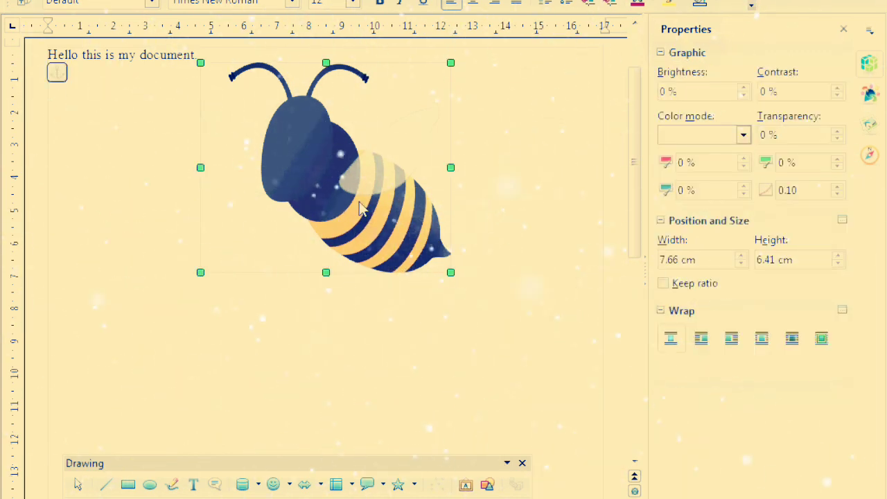
{"action": "left_click_drag", "start_coordinate": [283, 328], "coordinate": [287, 307]}
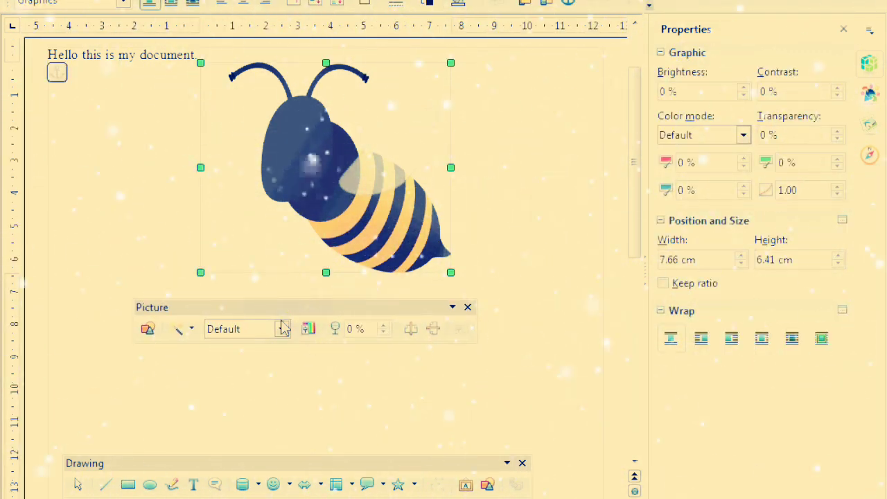
Try the Grayscale, Black/White and Watermark colour modes on the bee picture, and restore the Default mode
{"action": "left_click", "coordinate": [281, 333]}
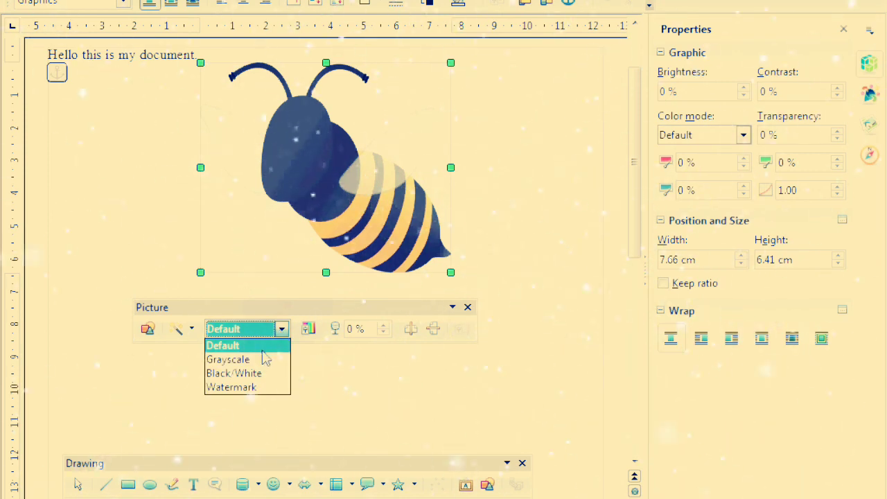
{"action": "left_click", "coordinate": [258, 360]}
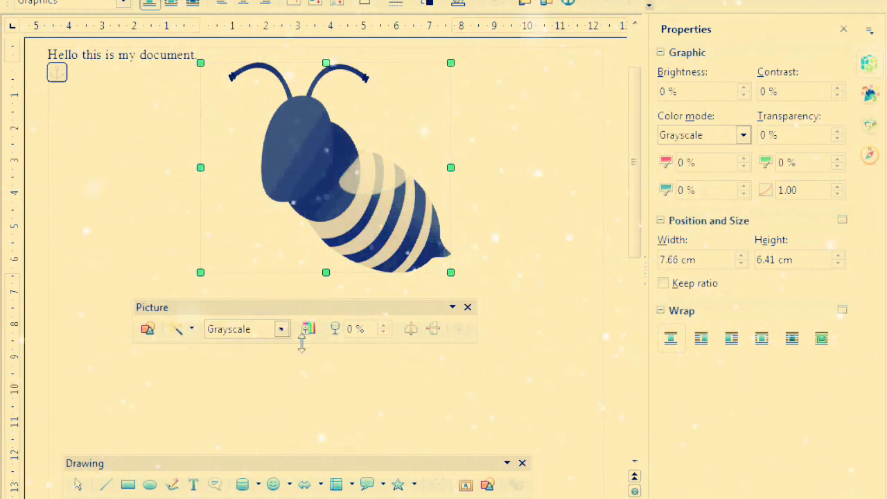
{"action": "left_click", "coordinate": [281, 331]}
{"action": "left_click", "coordinate": [260, 373]}
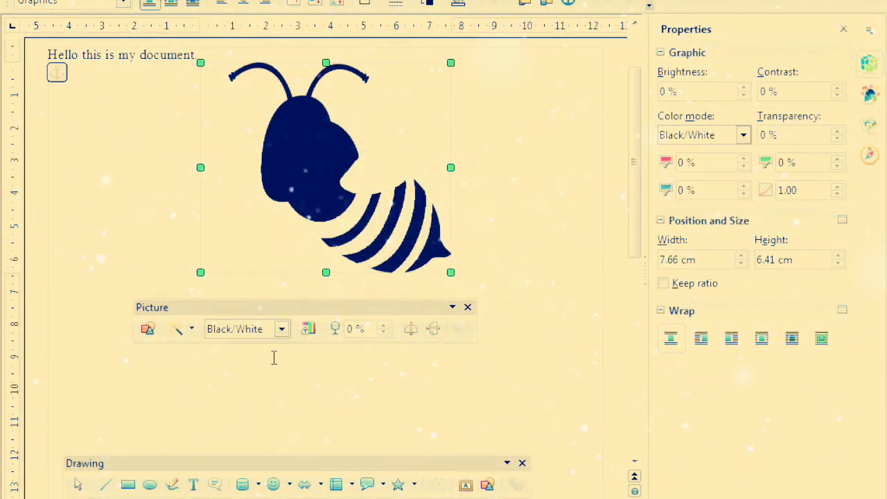
{"action": "left_click", "coordinate": [282, 330]}
{"action": "left_click", "coordinate": [256, 387]}
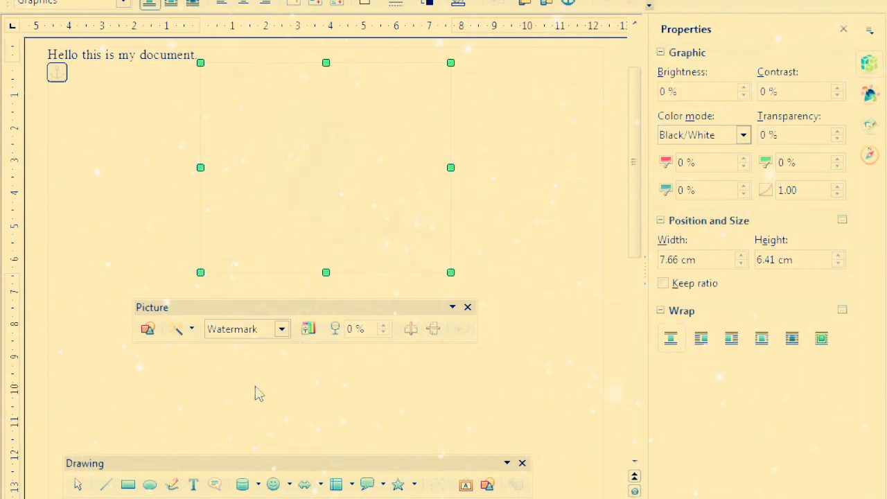
{"action": "left_click", "coordinate": [282, 331]}
{"action": "left_click", "coordinate": [268, 346]}
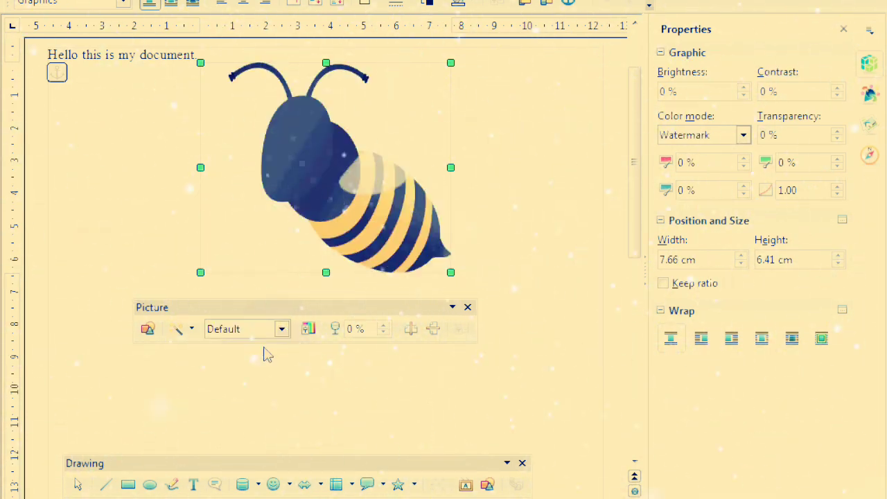
Apply the Invert filter to the bee picture and apply it again to restore the original colours
{"action": "left_click_drag", "start_coordinate": [340, 310], "coordinate": [349, 338]}
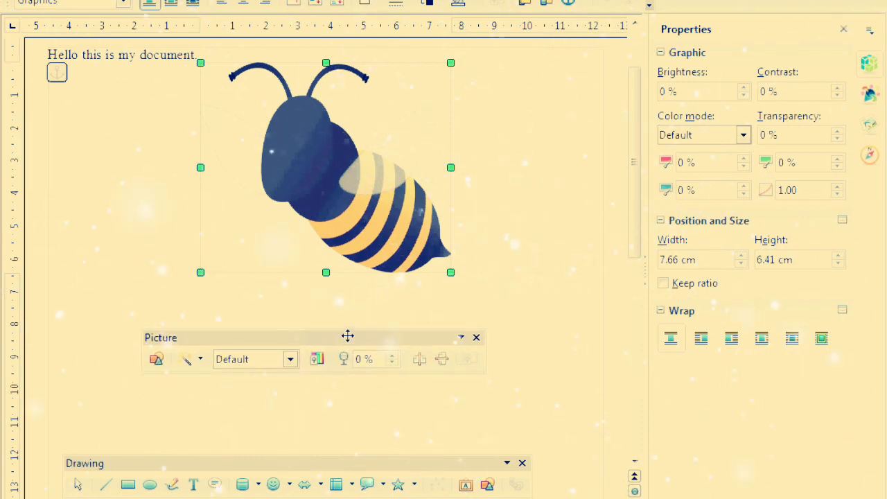
{"action": "left_click", "coordinate": [199, 362]}
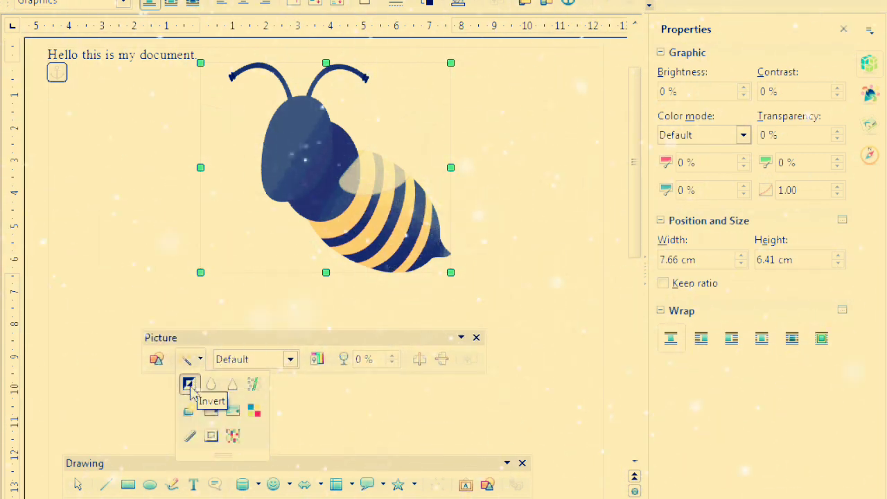
{"action": "left_click", "coordinate": [188, 383]}
{"action": "left_click", "coordinate": [200, 360]}
{"action": "left_click", "coordinate": [189, 383]}
Apply the Smooth, Sharpen and Remove Noise filters in turn to the bee picture
{"action": "left_click", "coordinate": [200, 360]}
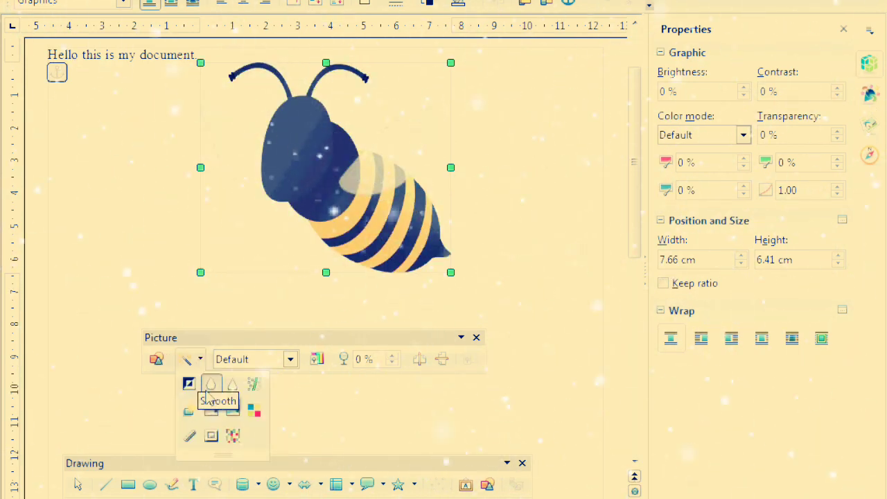
{"action": "left_click", "coordinate": [210, 388]}
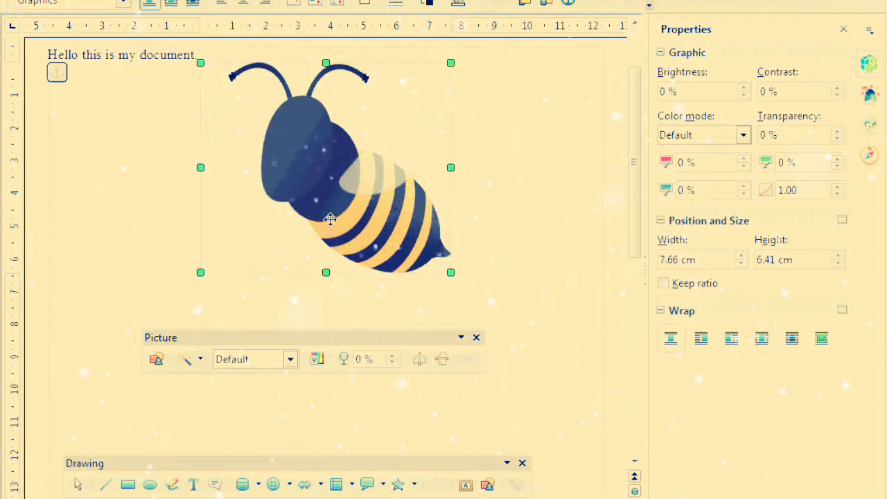
{"action": "left_click", "coordinate": [204, 360]}
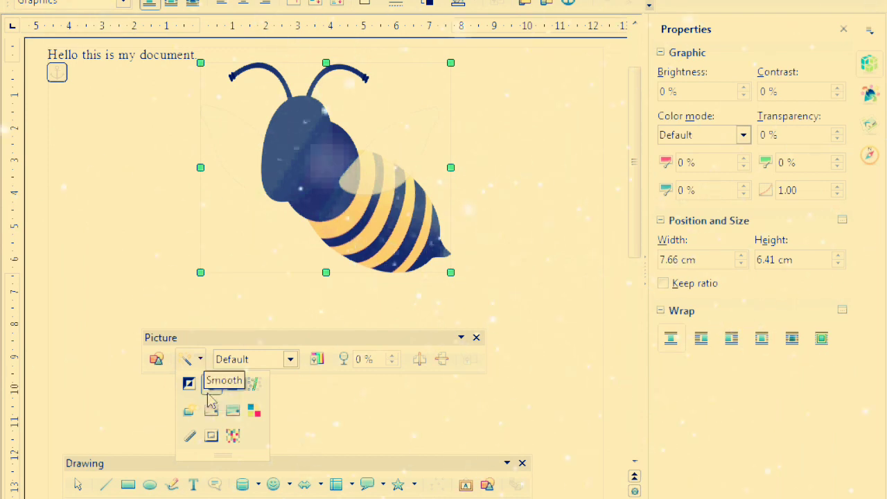
{"action": "left_click", "coordinate": [232, 391]}
{"action": "left_click", "coordinate": [190, 359]}
{"action": "left_click", "coordinate": [254, 387]}
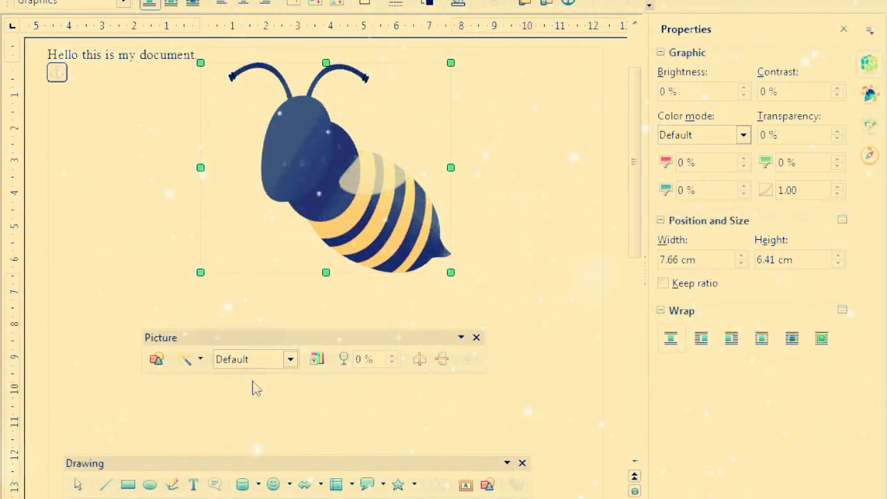
Try the Relief filter on the bee picture with the light source at the upper-right corner
{"action": "left_click", "coordinate": [193, 360]}
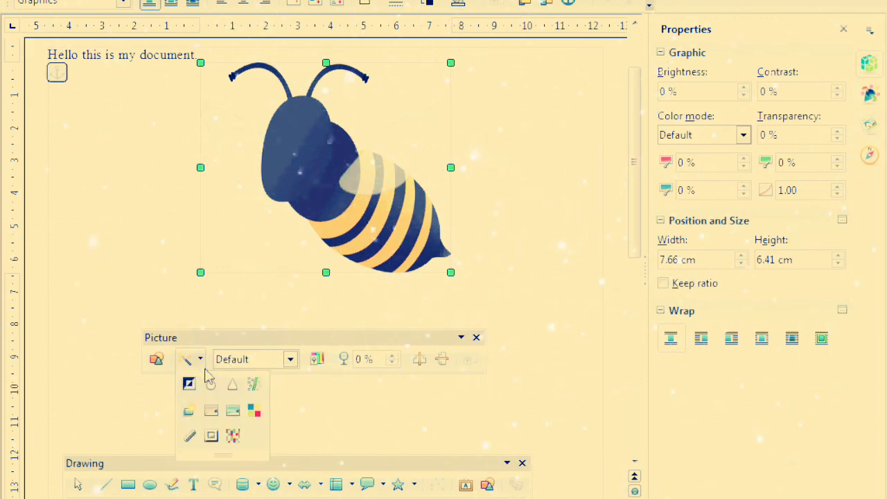
{"action": "left_click", "coordinate": [212, 437]}
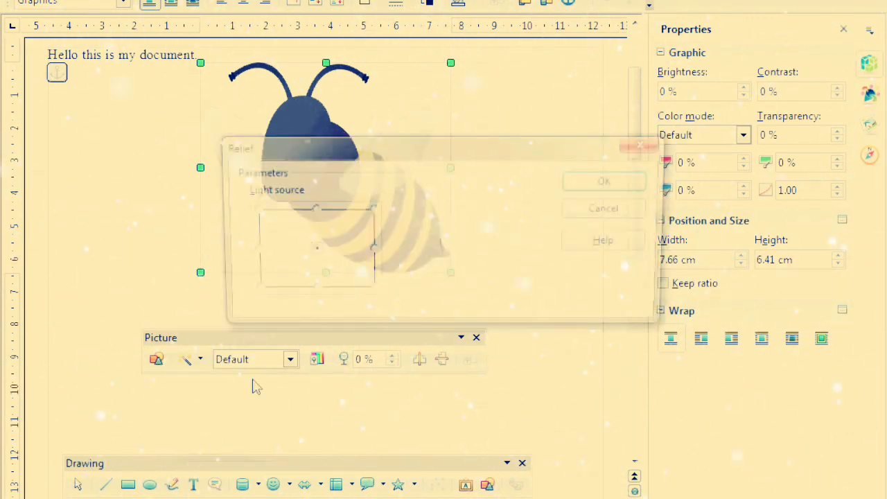
{"action": "left_click", "coordinate": [371, 209]}
{"action": "left_click", "coordinate": [606, 184]}
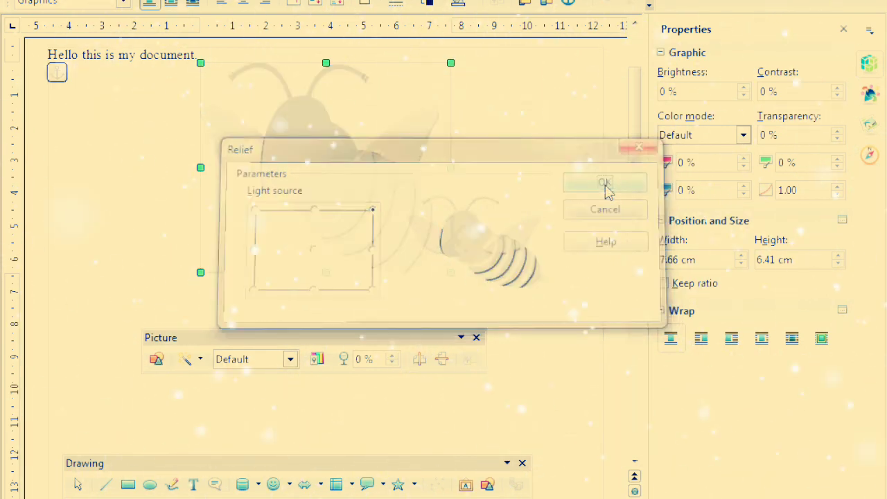
Invert the colours of the relief bee picture and undo both the Invert and Relief filters
{"action": "left_click", "coordinate": [200, 359]}
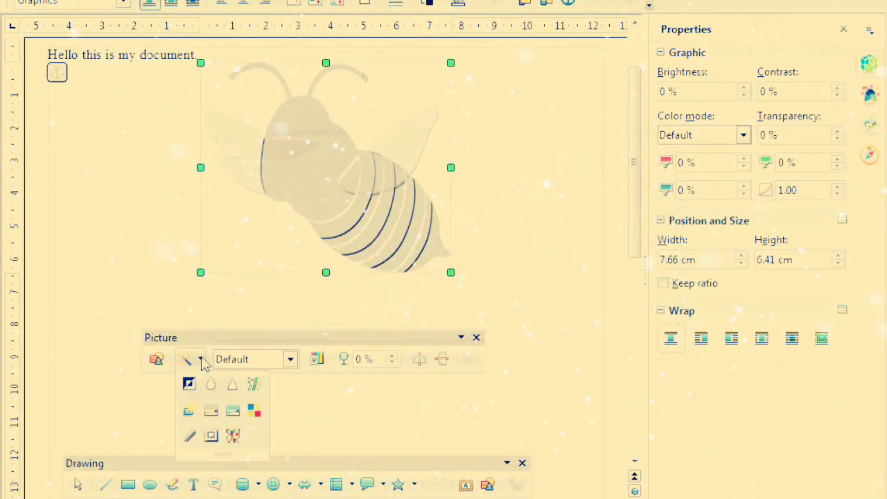
{"action": "left_click", "coordinate": [189, 387]}
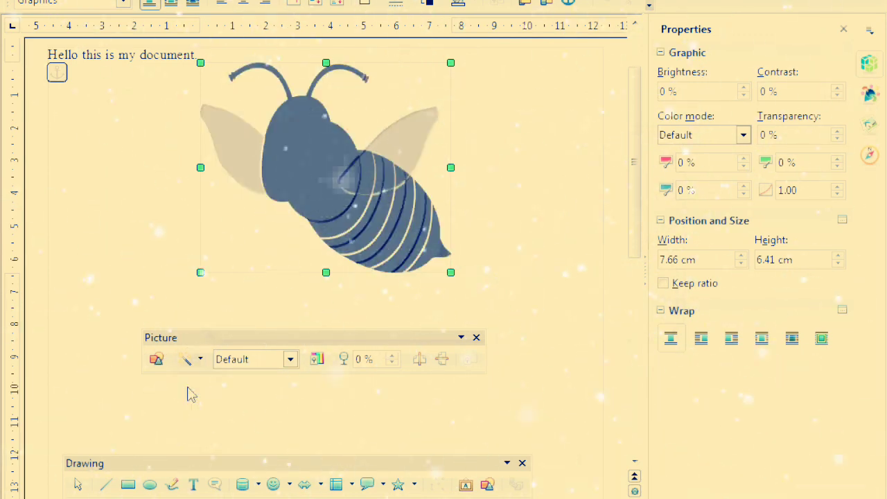
{"action": "key", "text": "ctrl+z"}
{"action": "key", "text": "ctrl+z"}
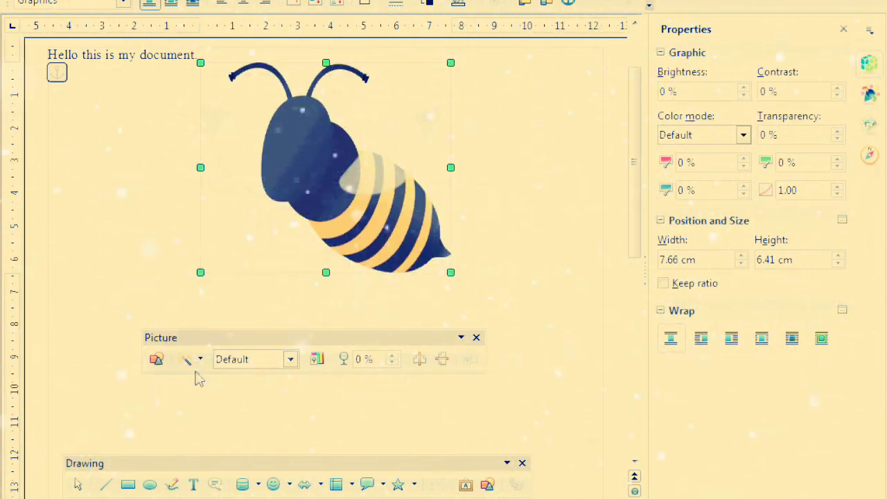
Try flipping the bee picture vertically and horizontally, flipping it back each time, and deselect it
{"action": "left_click", "coordinate": [502, 394]}
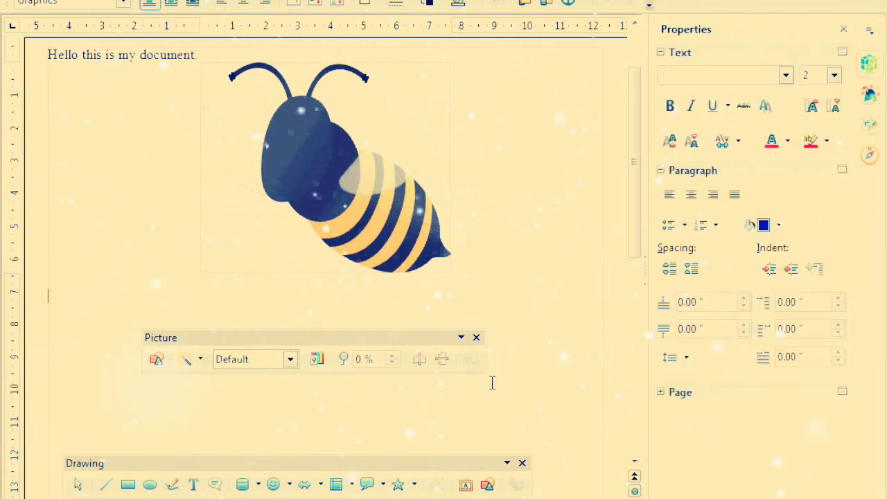
{"action": "left_click", "coordinate": [386, 234]}
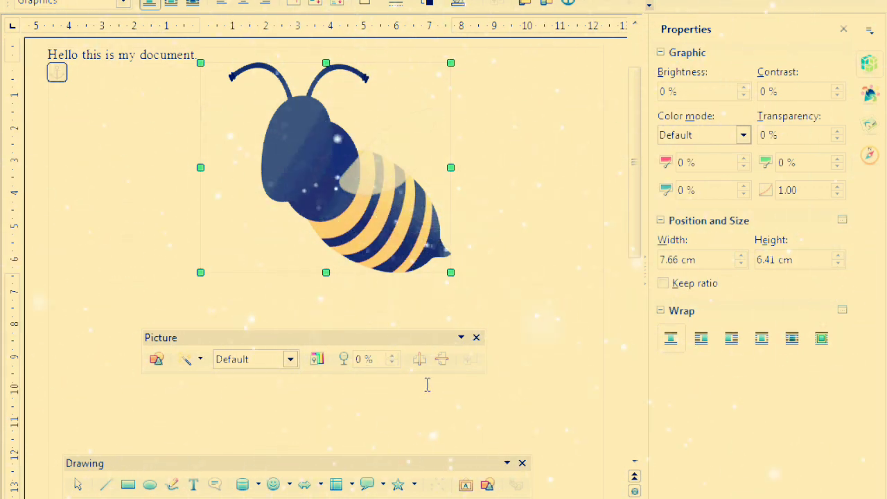
{"action": "left_click", "coordinate": [445, 360]}
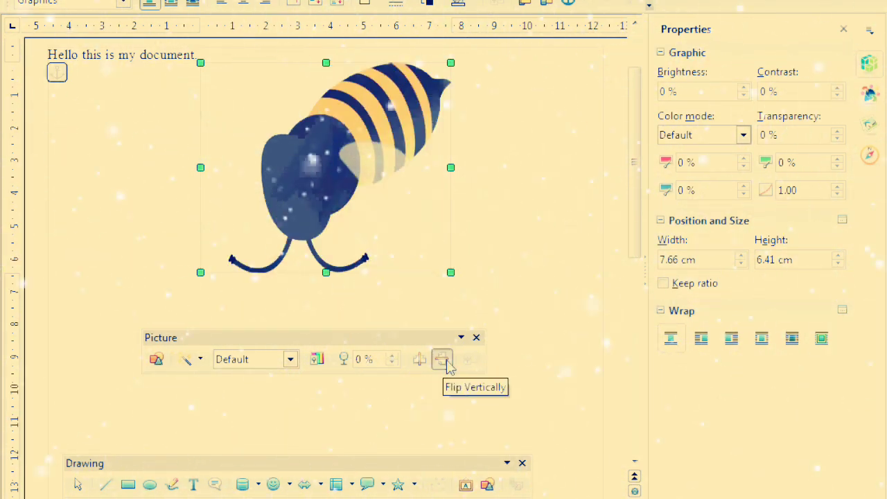
{"action": "left_click", "coordinate": [445, 362]}
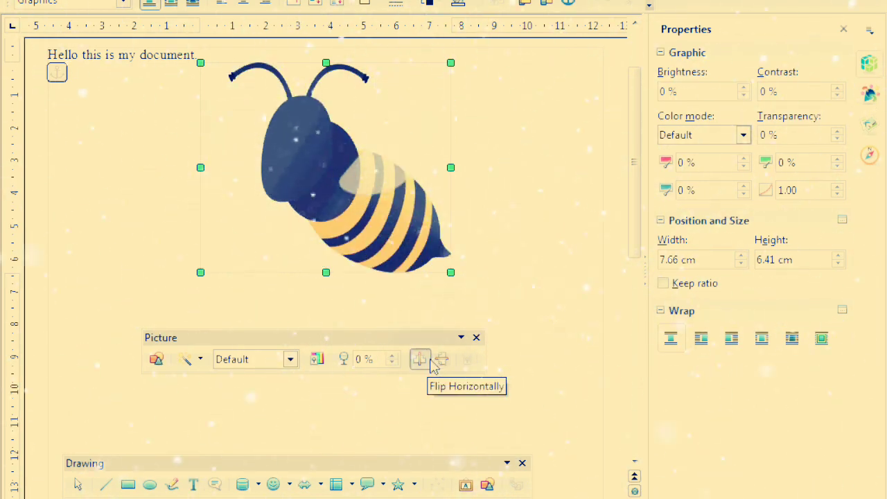
{"action": "left_click", "coordinate": [420, 359]}
{"action": "left_click", "coordinate": [421, 360]}
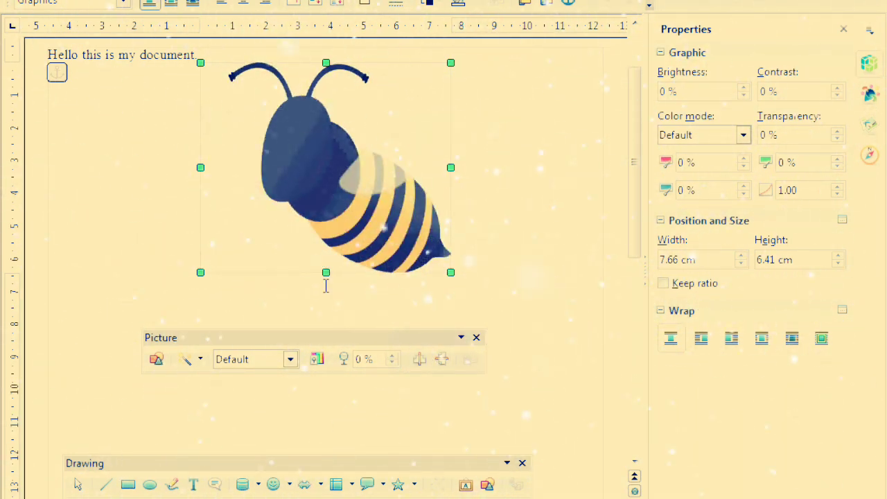
{"action": "left_click", "coordinate": [434, 393]}
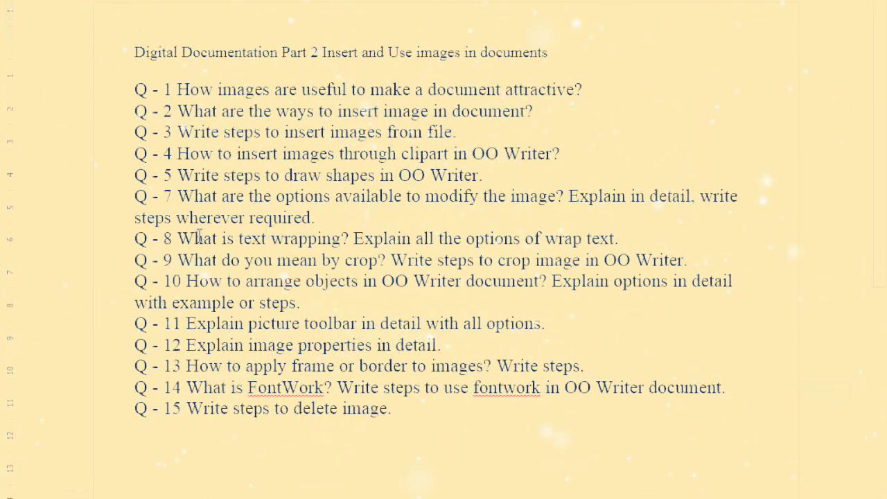
Examine question Q - 8 on text wrapping and its options in the question list document, highlighting its wording
{"action": "left_click_drag", "start_coordinate": [177, 239], "coordinate": [338, 242]}
{"action": "left_click_drag", "start_coordinate": [420, 238], "coordinate": [563, 231]}
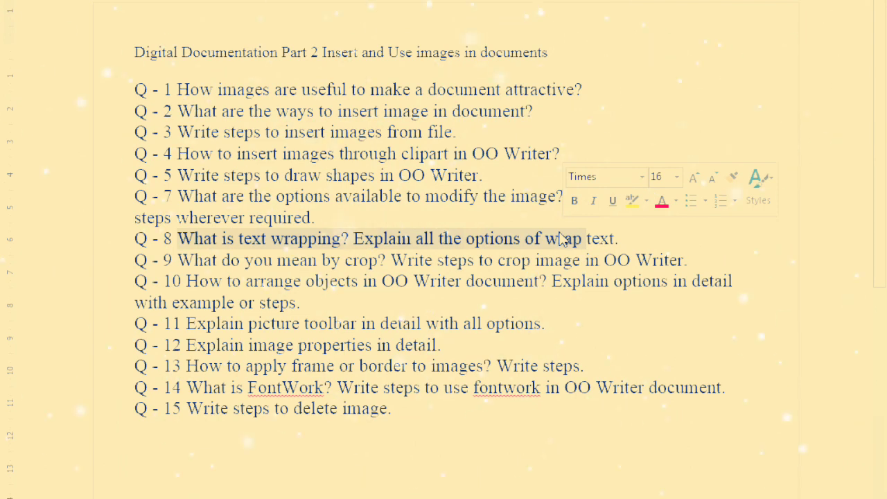
{"action": "left_click", "coordinate": [620, 239]}
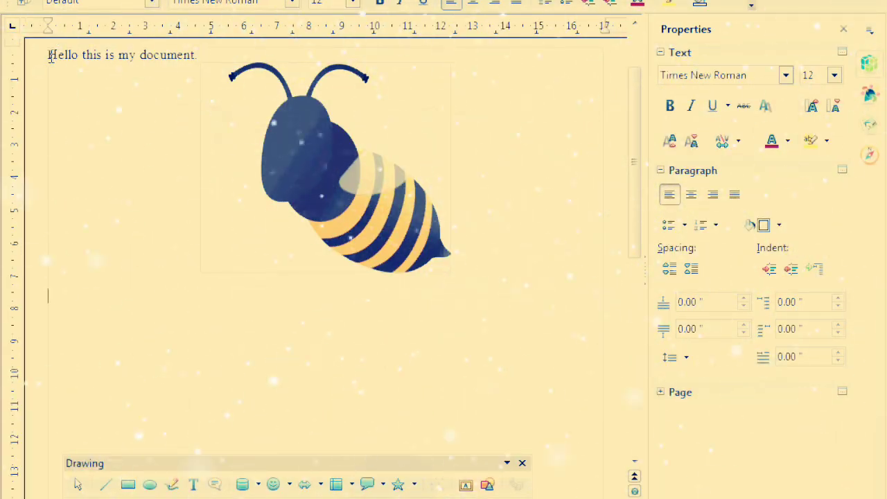
Copy the sentence "Hello this is my document." and paste it repeatedly after itself until the paragraph fills more than six lines
{"action": "left_click_drag", "start_coordinate": [50, 57], "coordinate": [211, 55]}
{"action": "key", "text": "ctrl+c"}
{"action": "left_click", "coordinate": [210, 55]}
{"action": "key", "text": "ctrl+v"}
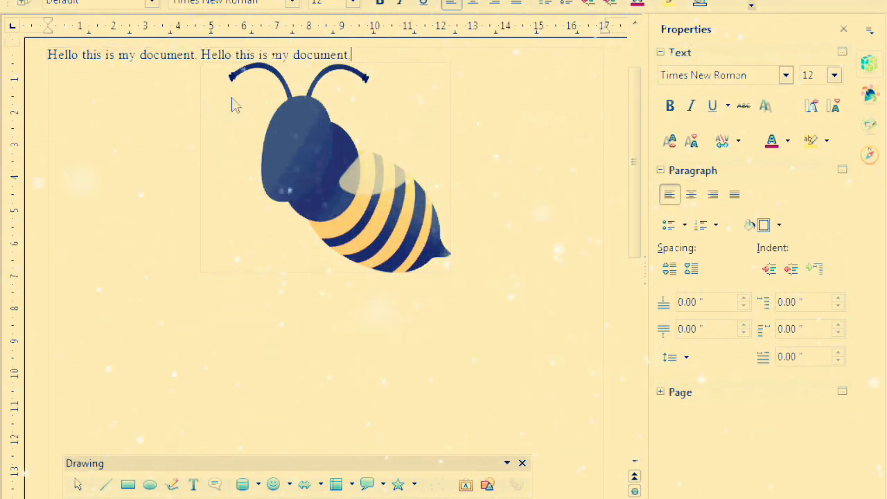
{"action": "key", "text": "ctrl+v"}
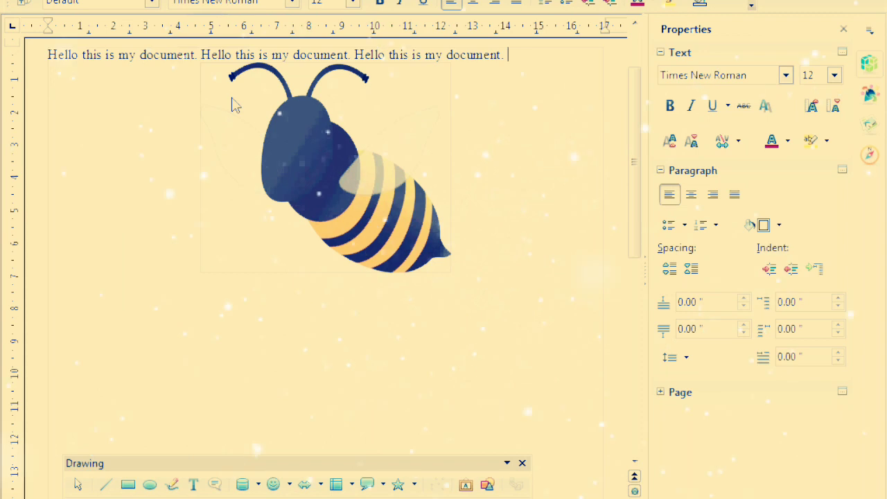
{"action": "key", "text": "ctrl+v"}
{"action": "key", "text": "ctrl+v"}
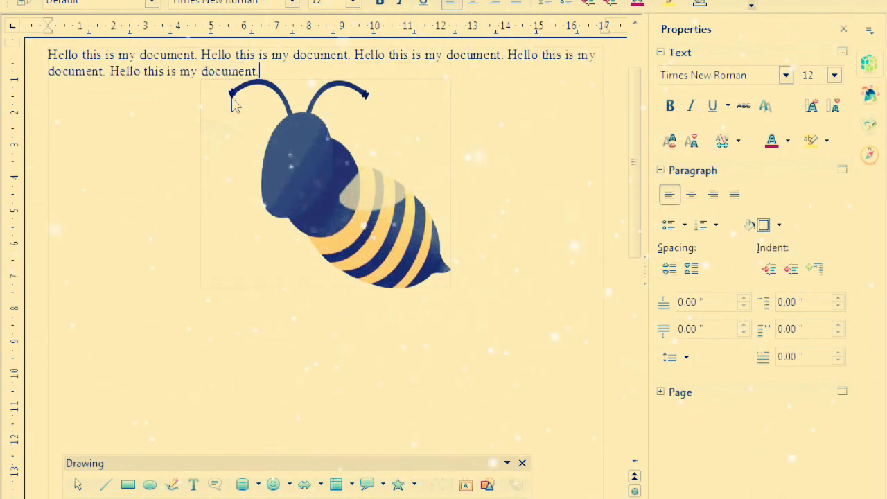
{"action": "key", "text": "ctrl+v"}
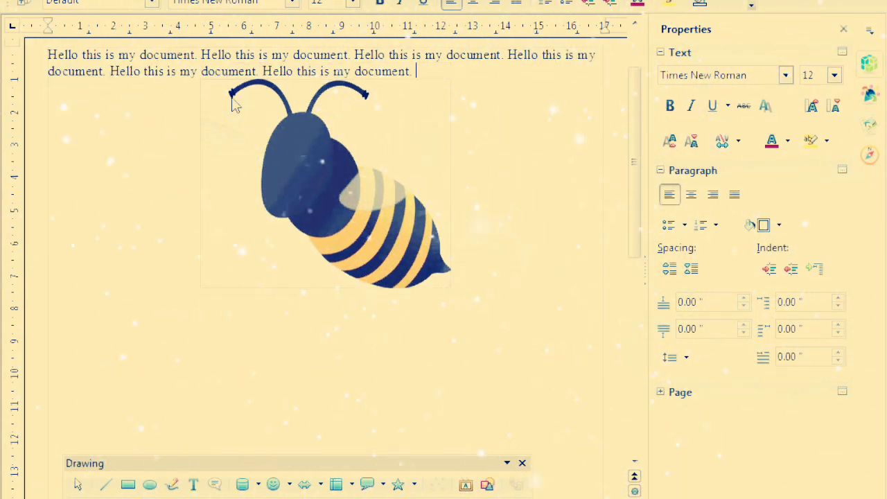
{"action": "key", "text": "ctrl+v"}
{"action": "key", "text": "ctrl+v"}
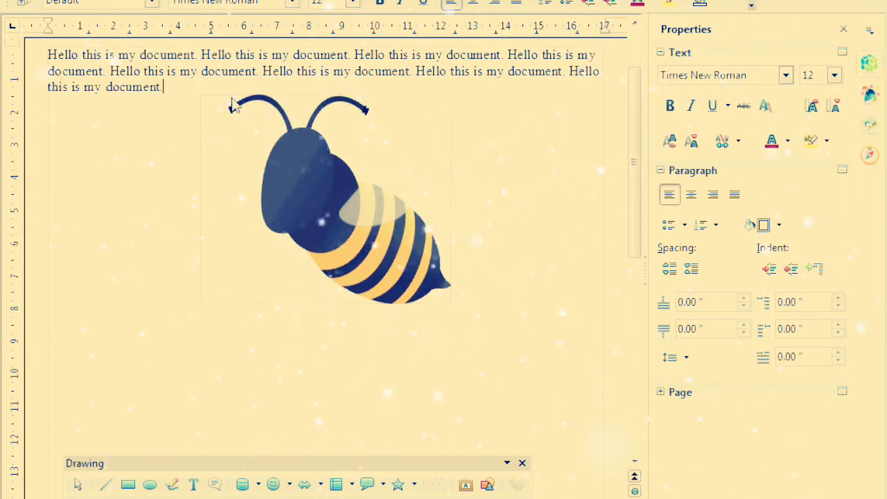
{"action": "key", "text": "ctrl+v"}
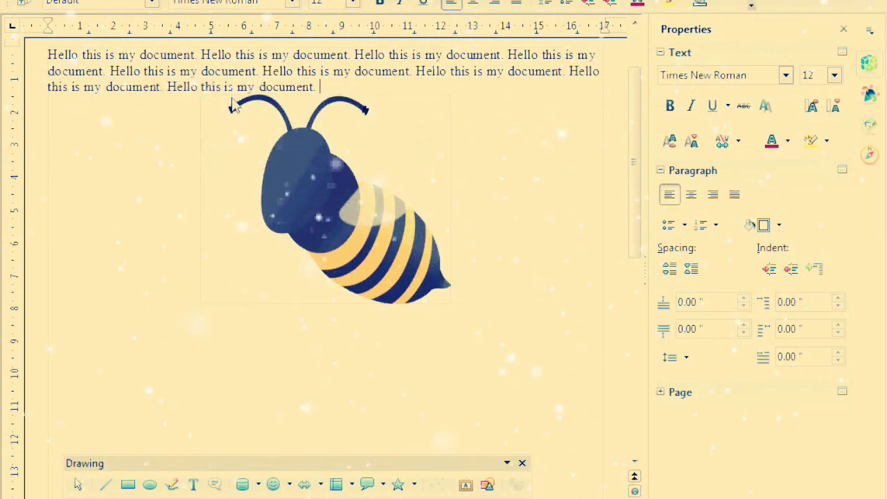
{"action": "key", "text": "ctrl+v"}
{"action": "key", "text": "ctrl+v"}
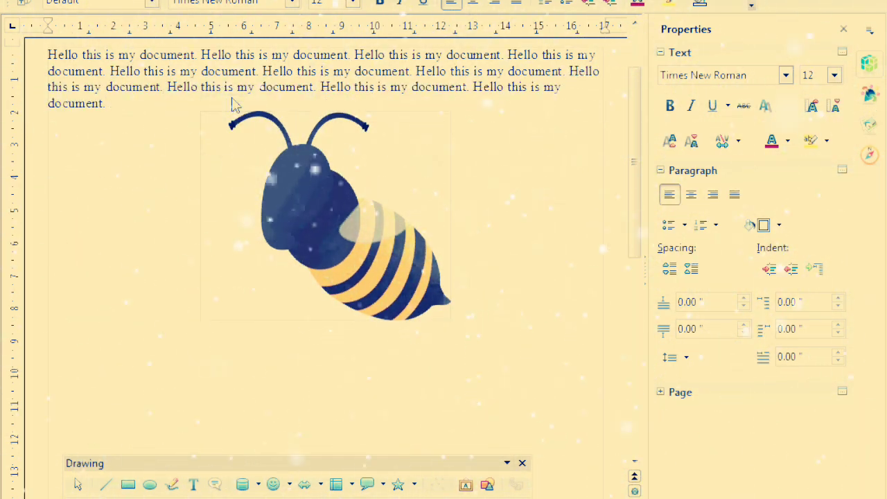
{"action": "key", "text": "ctrl+v"}
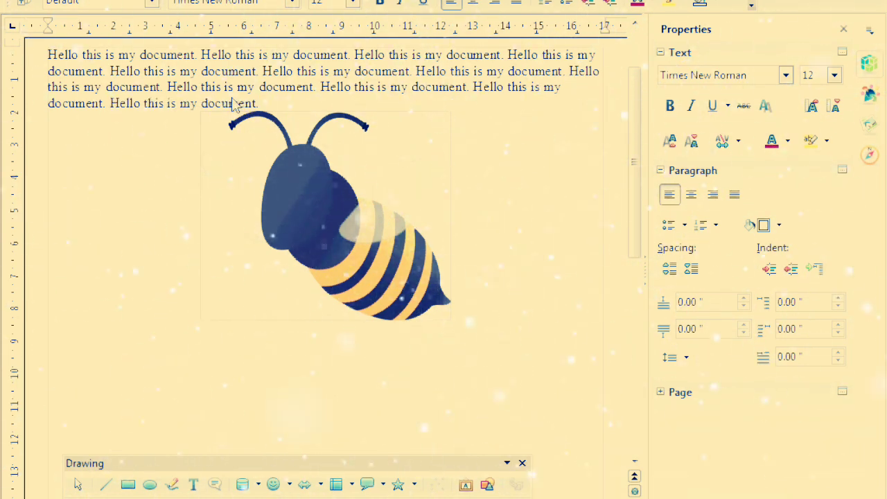
{"action": "key", "text": "ctrl+v"}
{"action": "key", "text": "ctrl+v"}
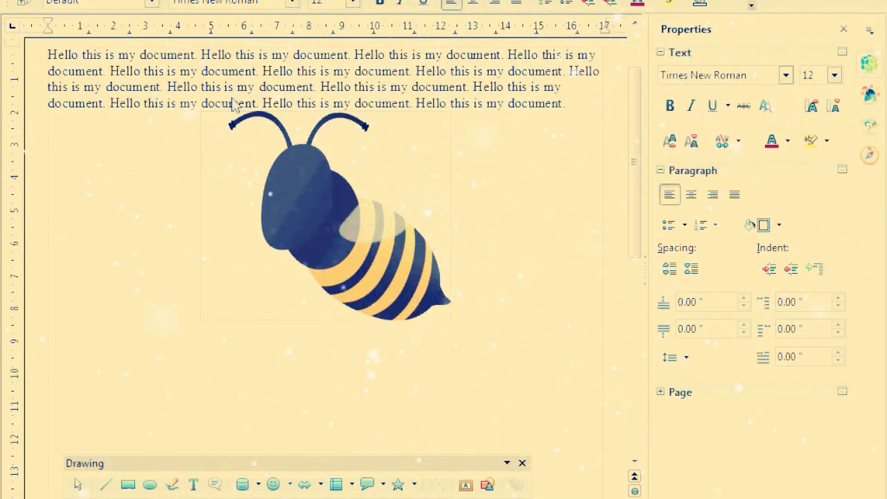
{"action": "key", "text": "ctrl+v"}
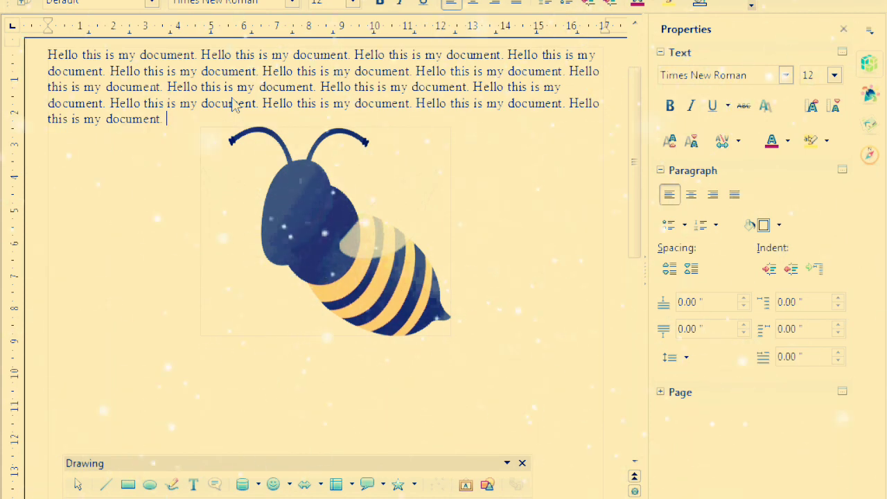
{"action": "key", "text": "ctrl+v"}
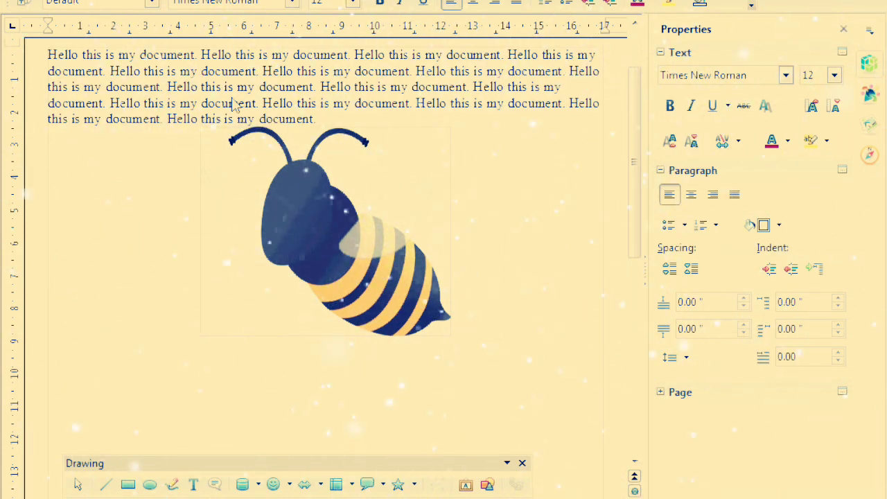
{"action": "key", "text": "ctrl+v"}
{"action": "key", "text": "ctrl+v"}
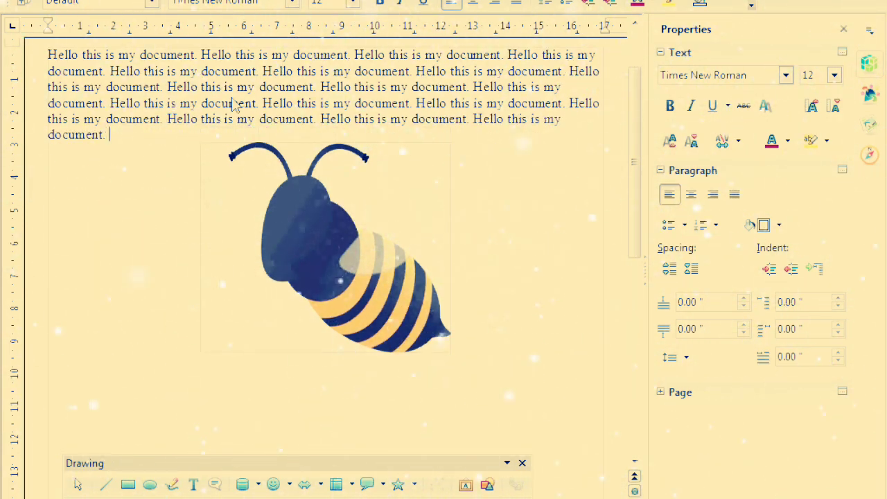
{"action": "key", "text": "ctrl+v"}
{"action": "key", "text": "ctrl+v"}
{"action": "key", "text": "ctrl+v"}
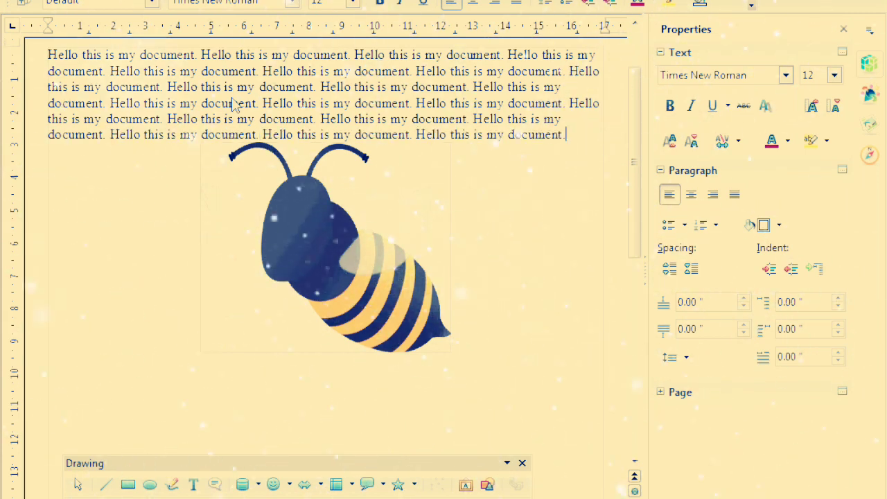
{"action": "key", "text": "ctrl+v"}
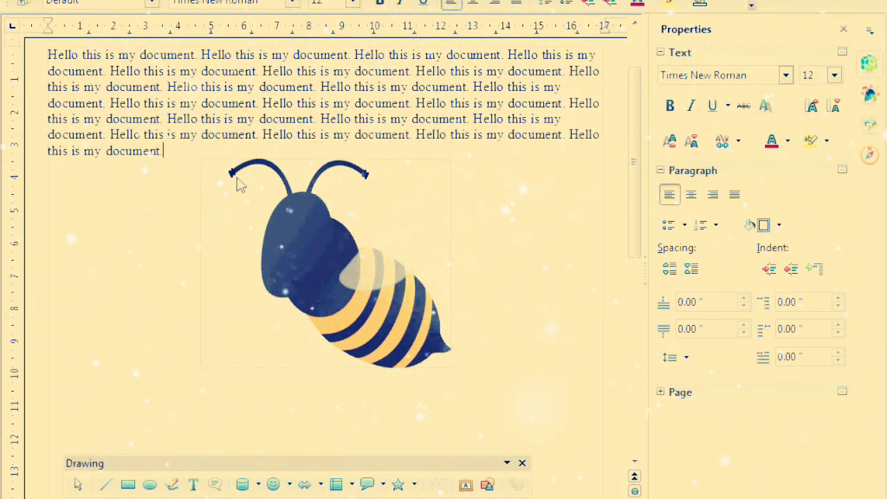
With the Picture toolbar closed, shrink the bee picture to about 2.11 cm by 3.09 cm and move it to the start of the text
{"action": "left_click", "coordinate": [238, 180]}
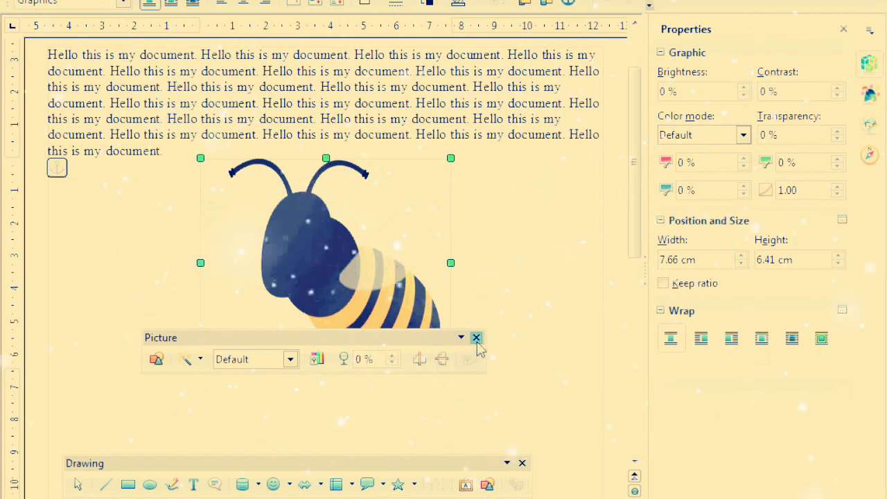
{"action": "left_click", "coordinate": [476, 338]}
{"action": "left_click_drag", "start_coordinate": [452, 160], "coordinate": [307, 242]}
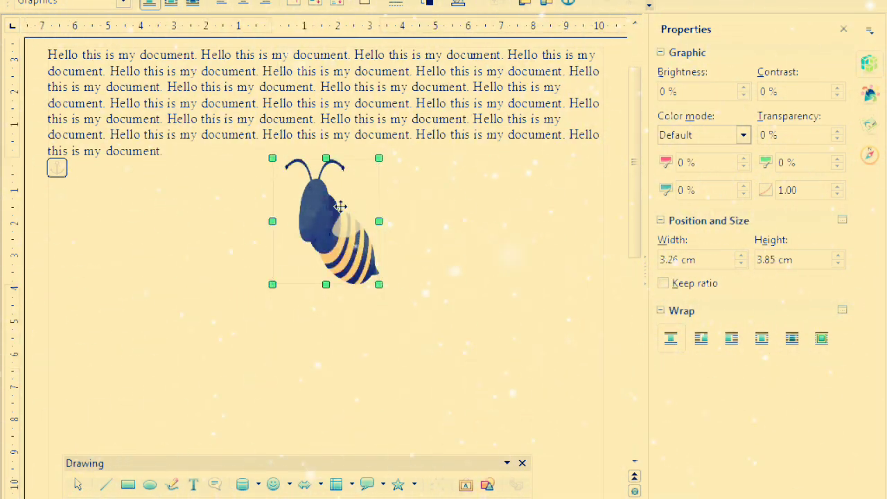
{"action": "left_click_drag", "start_coordinate": [380, 285], "coordinate": [341, 259]}
{"action": "left_click_drag", "start_coordinate": [340, 200], "coordinate": [100, 92]}
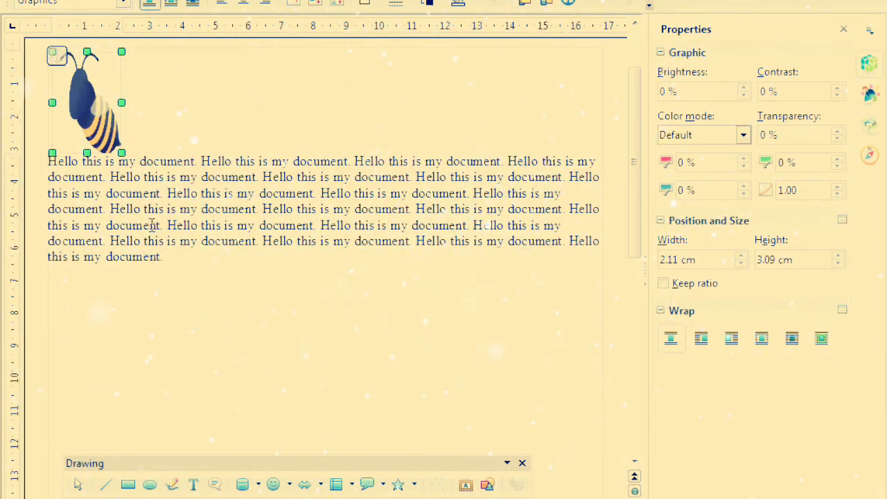
Try wrapping text only on the bee picture's left side, dragging the picture down into the paragraph and back to just below its first line
{"action": "left_click", "coordinate": [58, 161]}
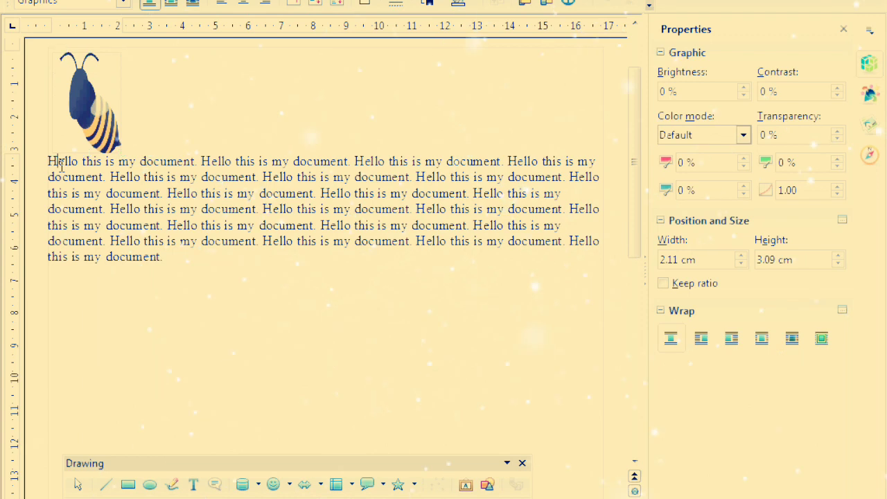
{"action": "left_click", "coordinate": [192, 62]}
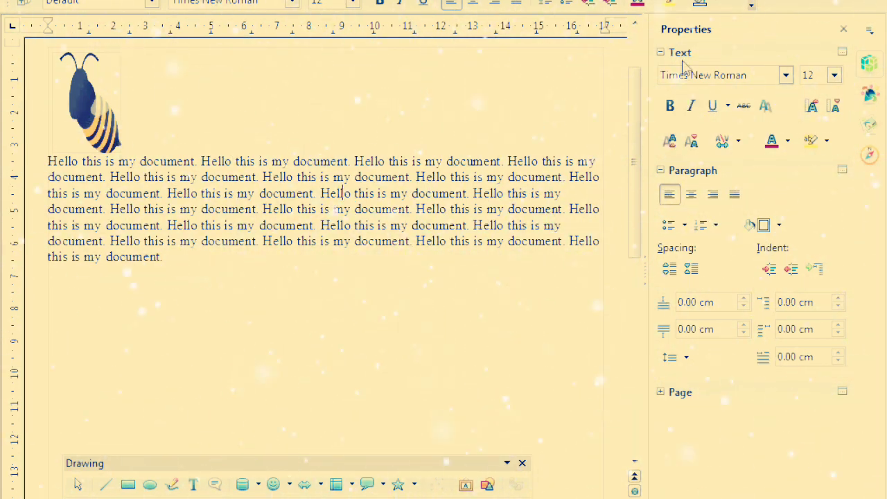
{"action": "left_click", "coordinate": [89, 126]}
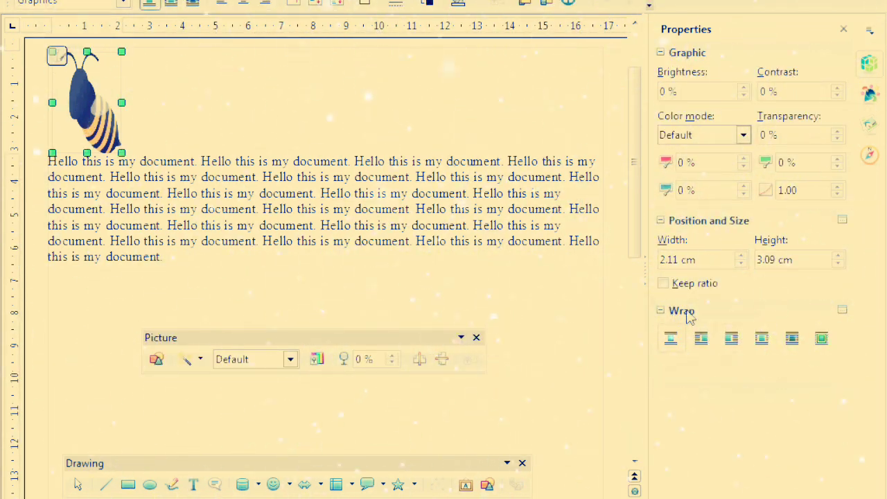
{"action": "left_click", "coordinate": [699, 350]}
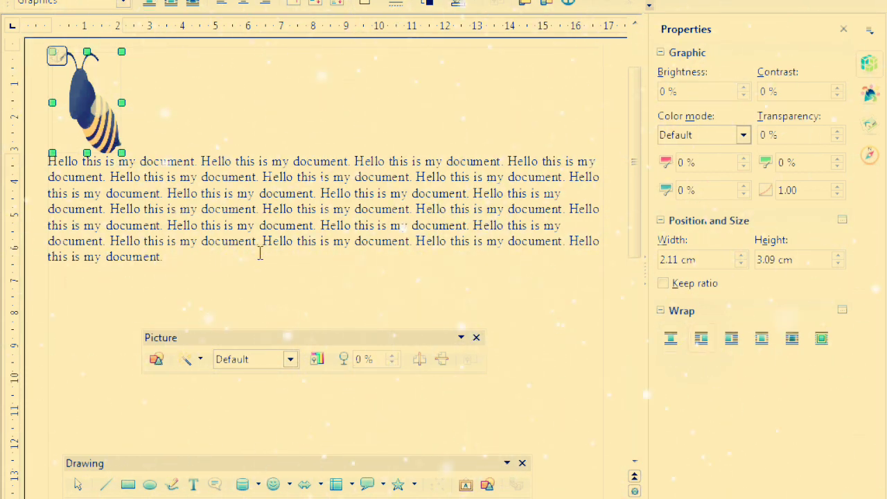
{"action": "left_click", "coordinate": [80, 170]}
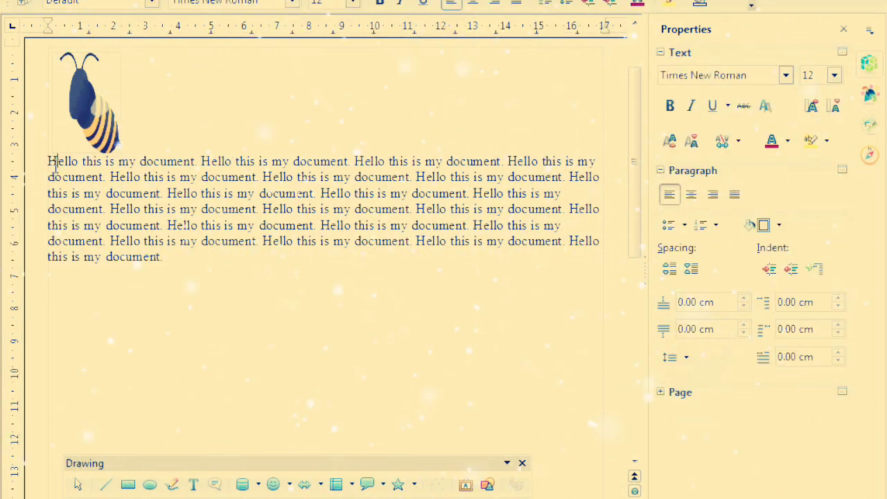
{"action": "left_click_drag", "start_coordinate": [97, 122], "coordinate": [95, 201]}
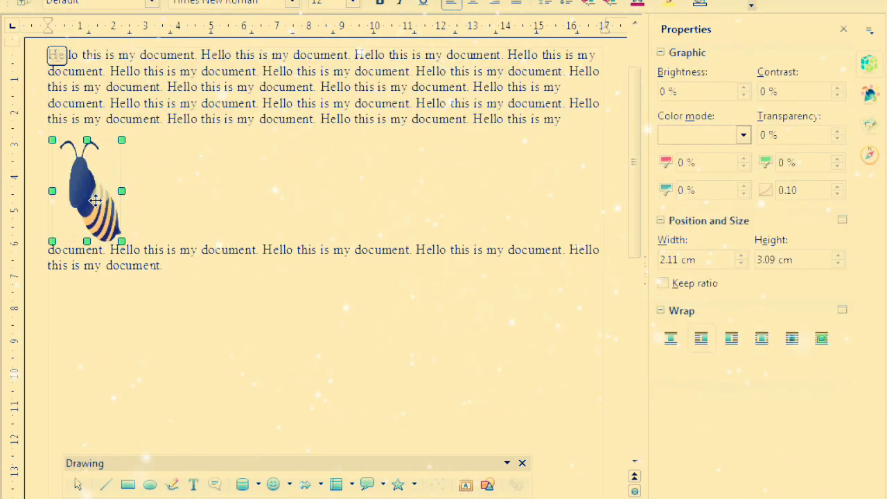
{"action": "left_click_drag", "start_coordinate": [104, 152], "coordinate": [115, 80]}
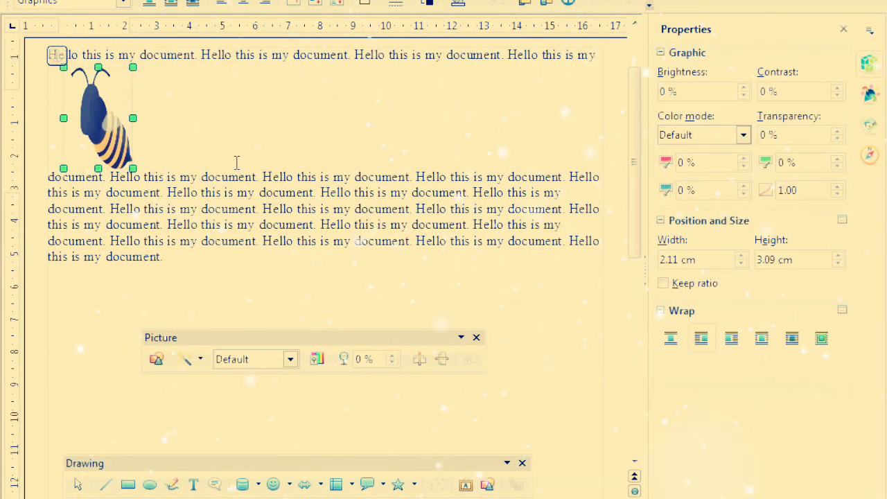
Try wrapping text on the bee picture's right side with the picture moved up to the first line, and try the Parallel wrap
{"action": "left_click", "coordinate": [731, 346]}
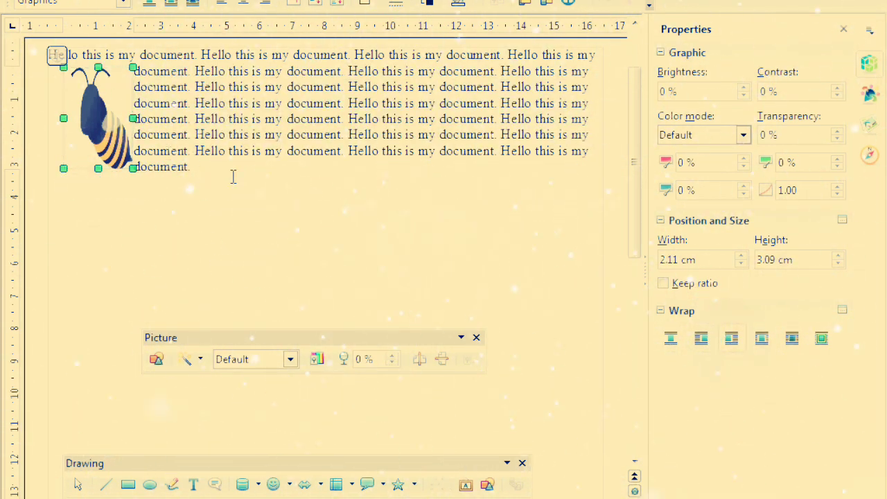
{"action": "mouse_move", "coordinate": [97, 120]}
{"action": "left_mouse_down"}
{"action": "mouse_move", "coordinate": [96, 90]}
{"action": "mouse_move", "coordinate": [97, 104]}
{"action": "left_mouse_up"}
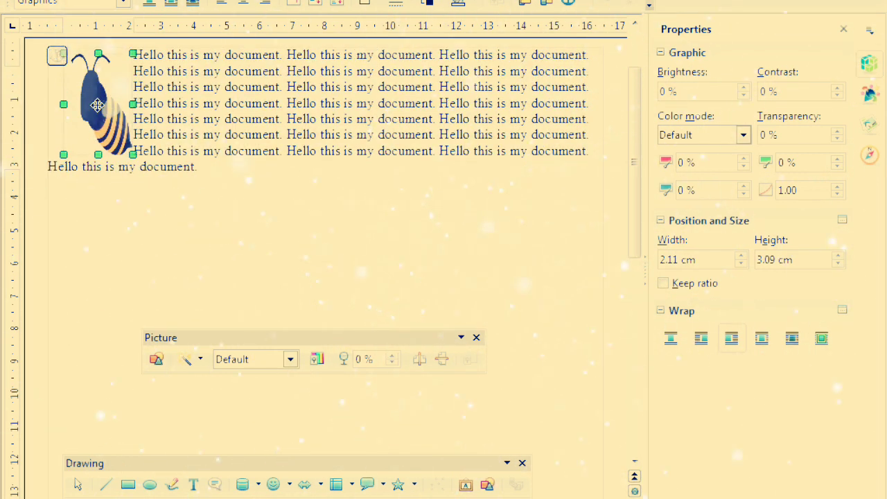
{"action": "left_click", "coordinate": [241, 189]}
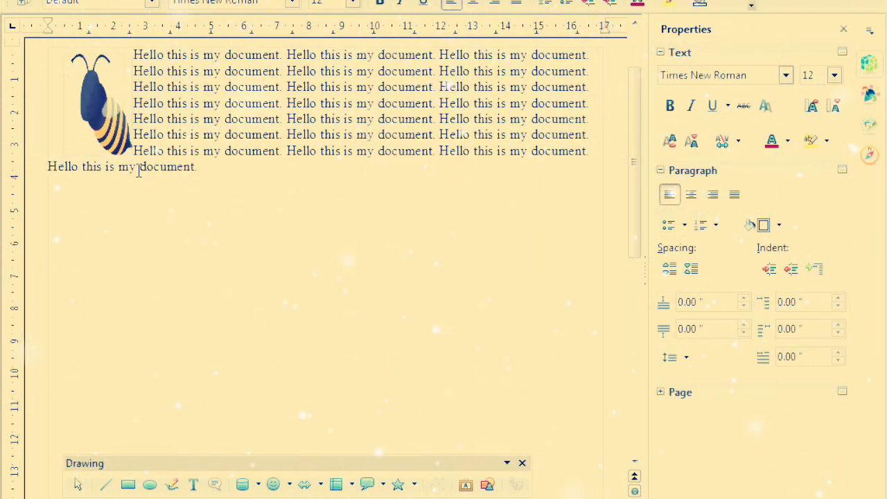
{"action": "left_click", "coordinate": [106, 115]}
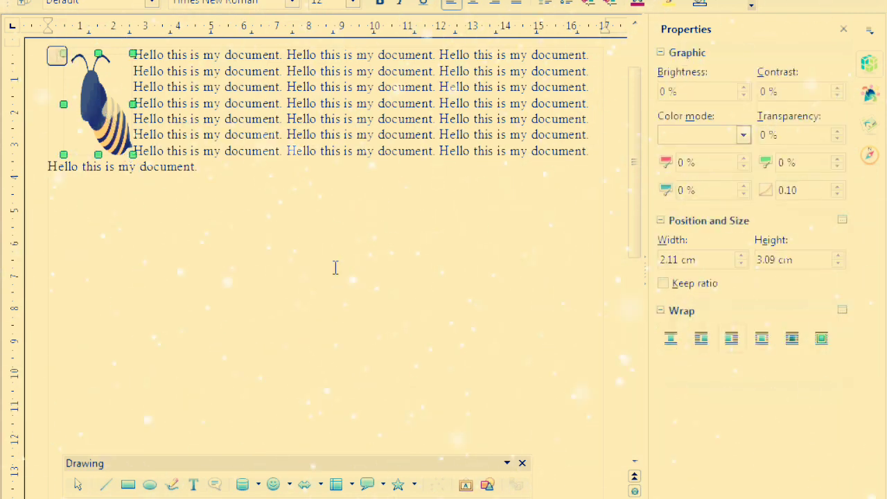
{"action": "left_click", "coordinate": [215, 177]}
{"action": "left_click", "coordinate": [119, 110]}
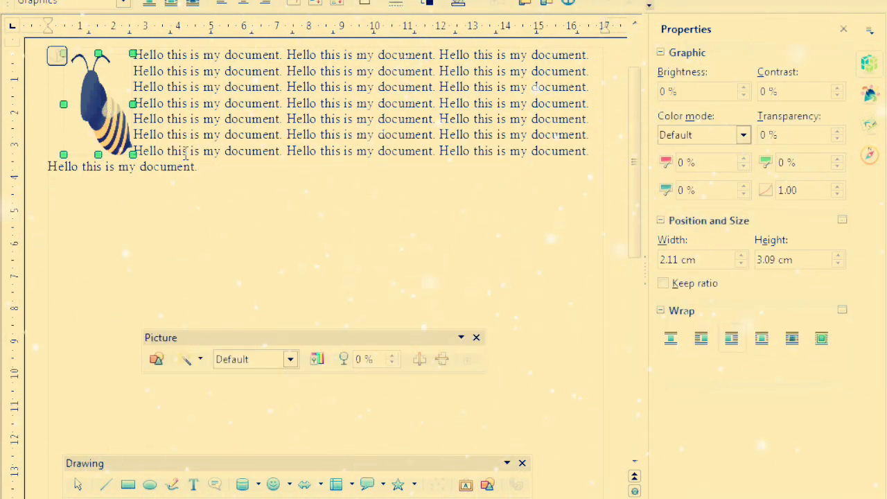
{"action": "left_click", "coordinate": [212, 167]}
{"action": "left_click", "coordinate": [105, 104]}
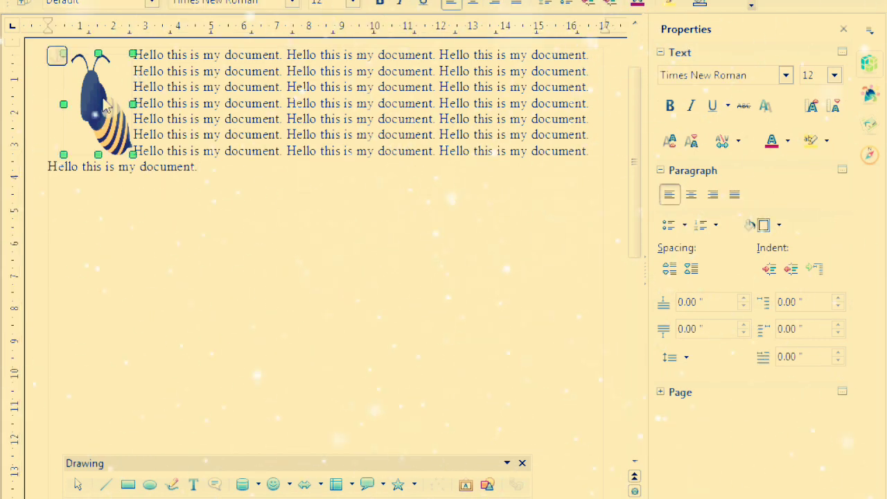
{"action": "left_click", "coordinate": [762, 350]}
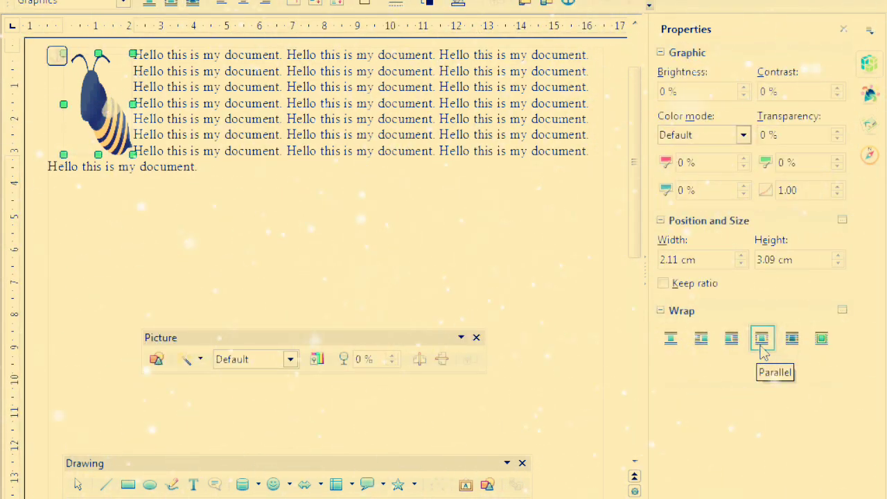
Set the bee picture's wrapping so the text runs through it, and move the picture to the empty area below the paragraph
{"action": "left_click", "coordinate": [793, 344]}
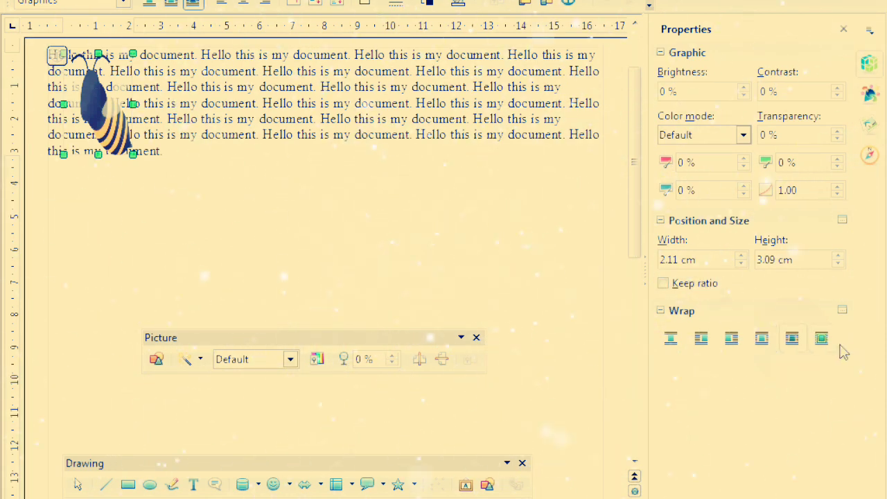
{"action": "left_click", "coordinate": [273, 220]}
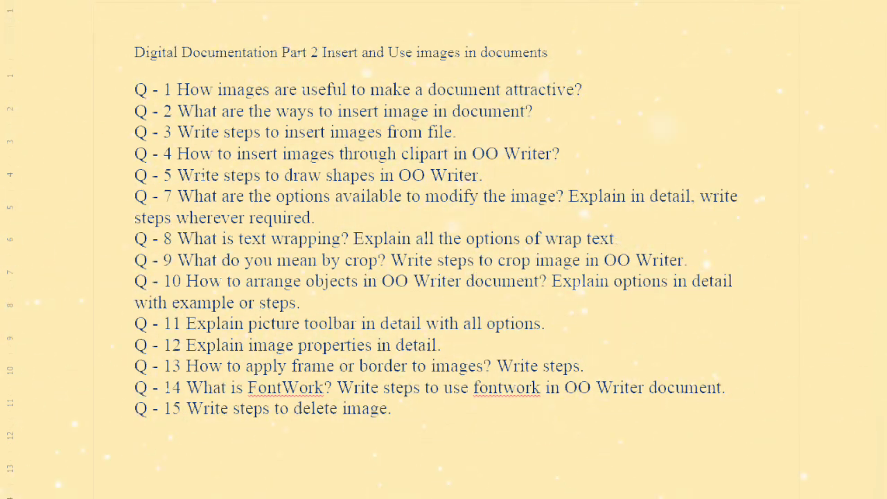
{"action": "left_click", "coordinate": [104, 130]}
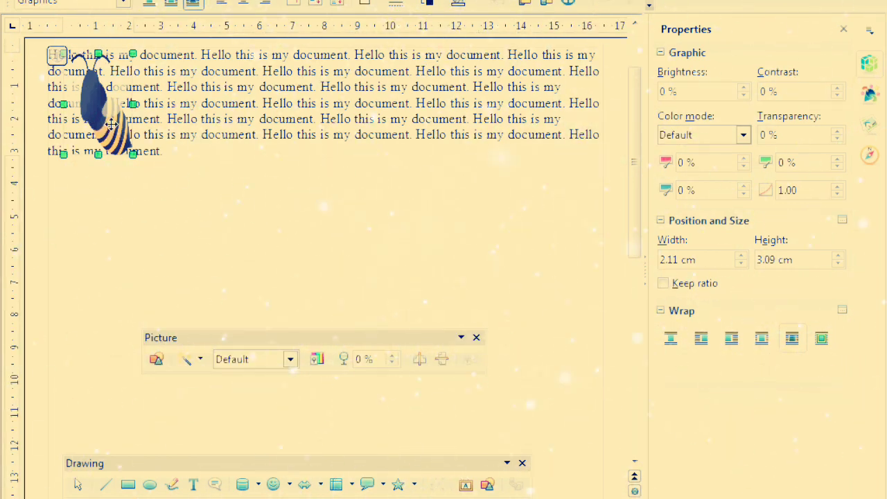
{"action": "left_click_drag", "start_coordinate": [160, 208], "coordinate": [331, 229]}
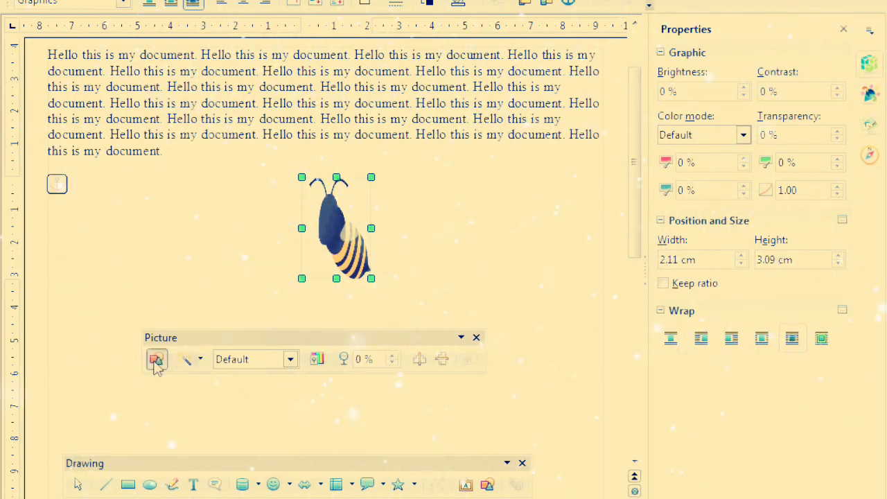
{"action": "left_click", "coordinate": [292, 359]}
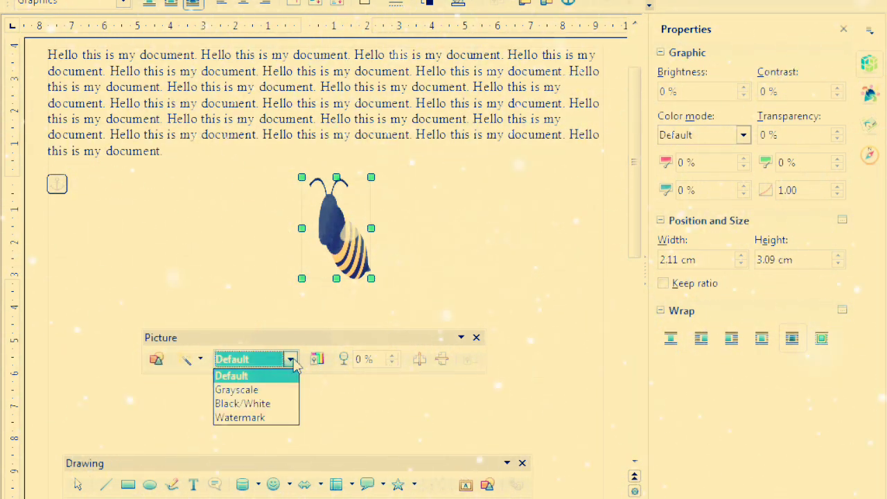
{"action": "left_click", "coordinate": [316, 359]}
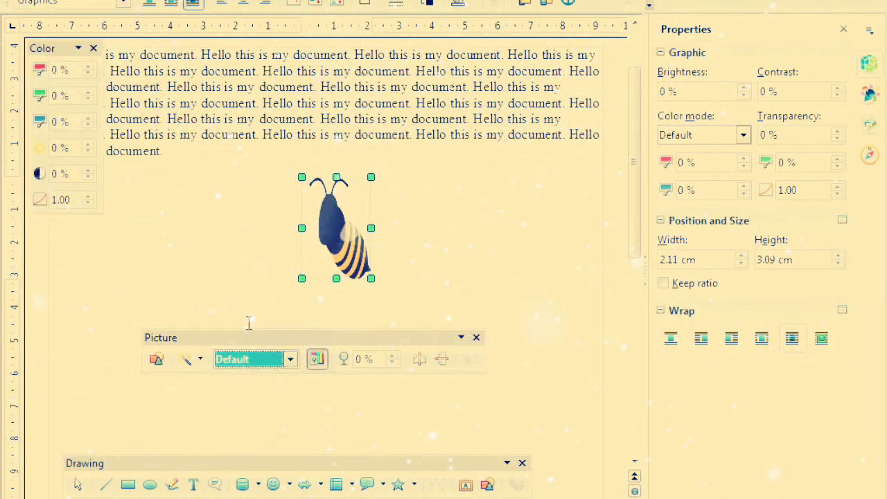
{"action": "left_click", "coordinate": [317, 360]}
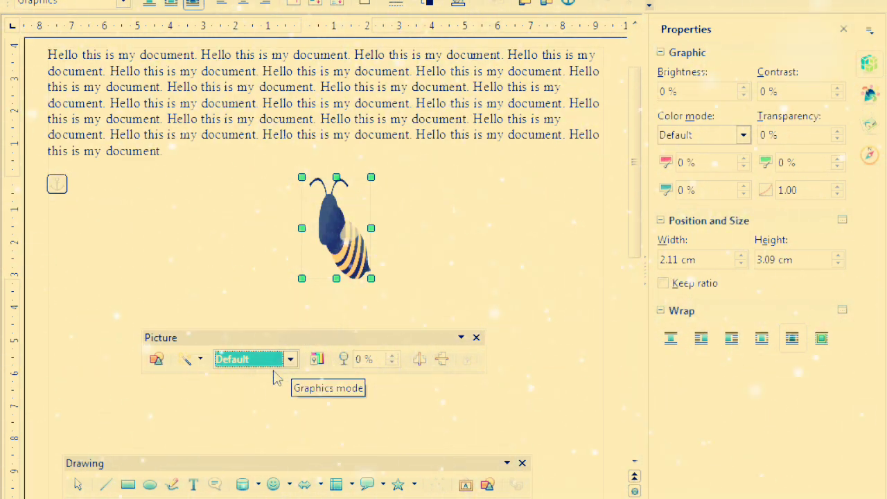
Open the bee picture's crop settings and reduce the image width to 1.91 cm
{"action": "left_click", "coordinate": [348, 256]}
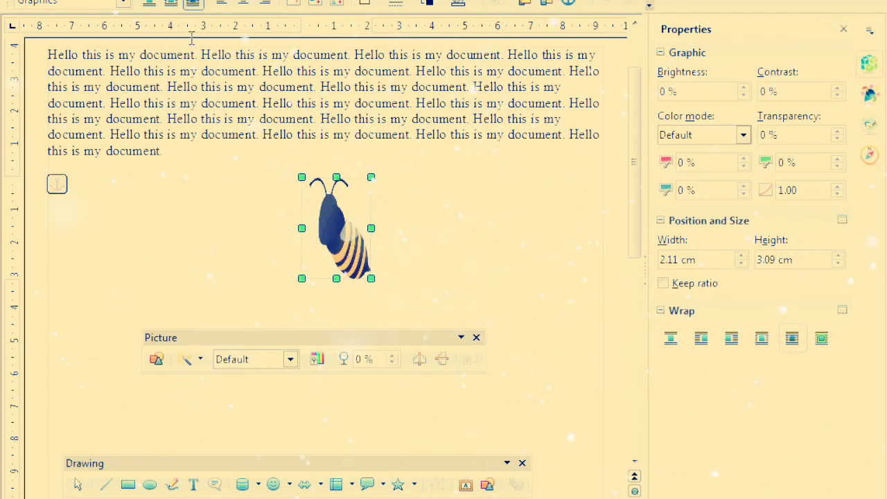
{"action": "left_click", "coordinate": [137, 0]}
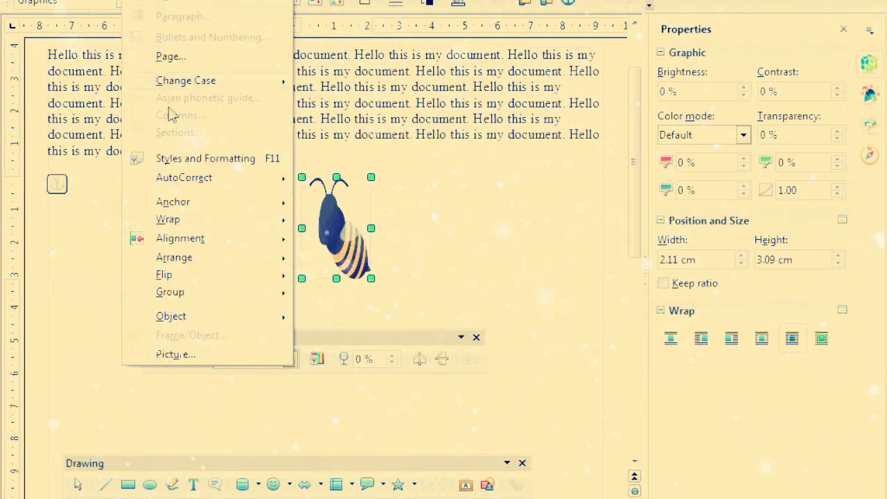
{"action": "left_click", "coordinate": [191, 359]}
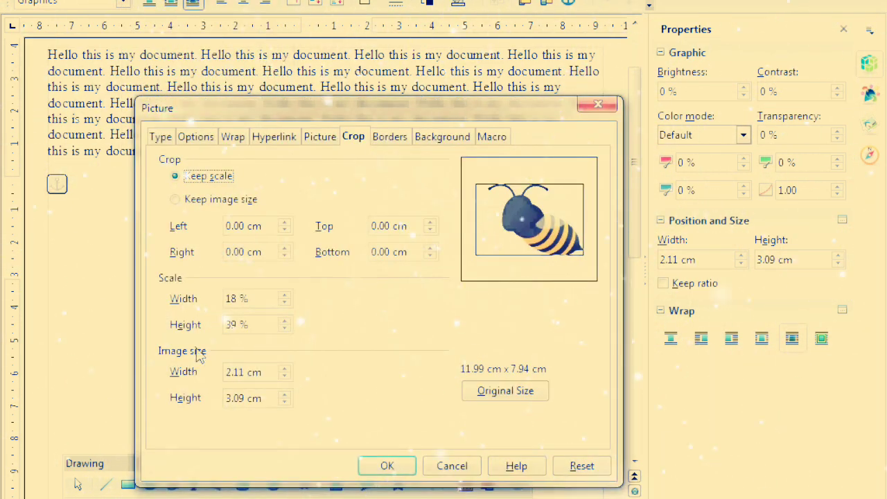
{"action": "left_click_drag", "start_coordinate": [313, 120], "coordinate": [253, 45]}
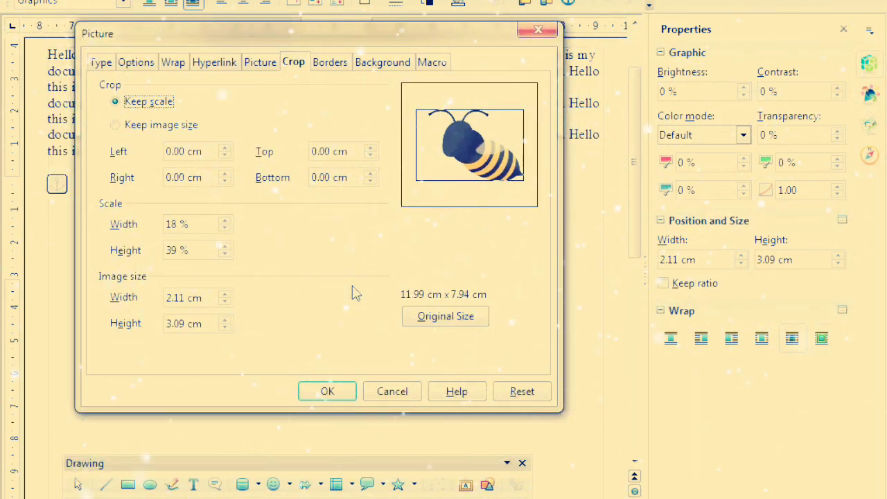
{"action": "left_click_drag", "start_coordinate": [389, 45], "coordinate": [414, 29]}
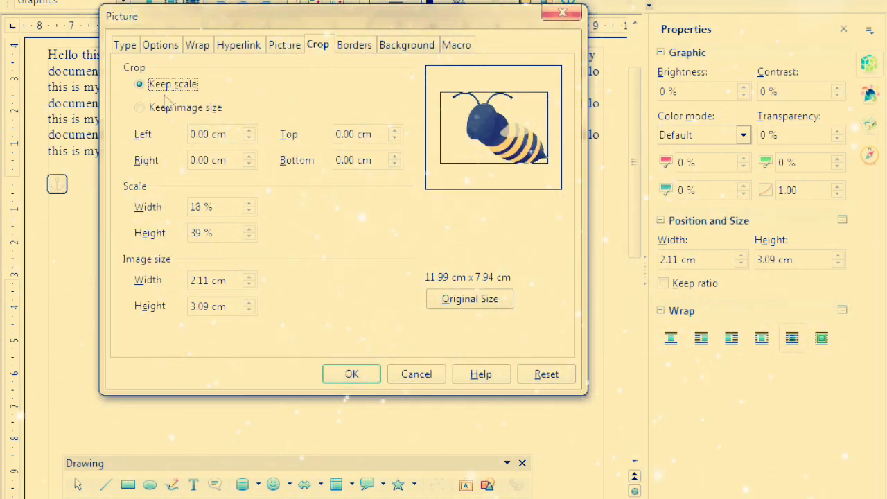
{"action": "left_click_drag", "start_coordinate": [257, 16], "coordinate": [236, 55]}
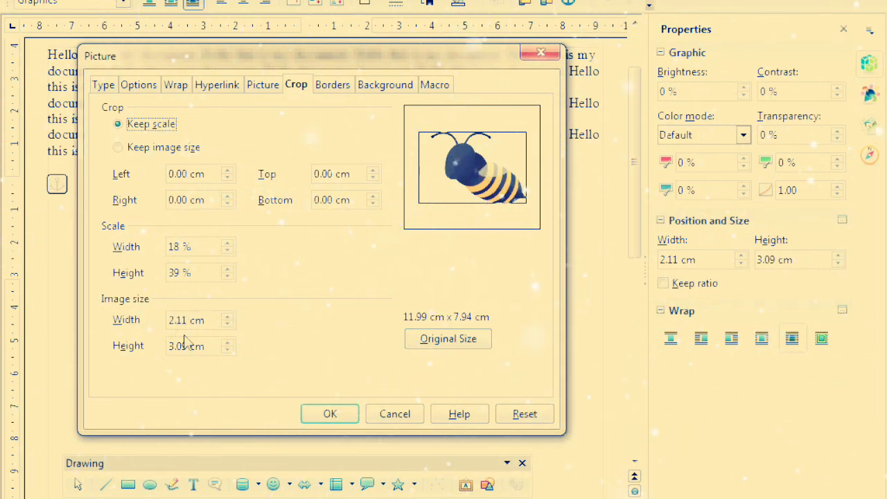
{"action": "left_click", "coordinate": [227, 324]}
{"action": "left_click", "coordinate": [227, 324]}
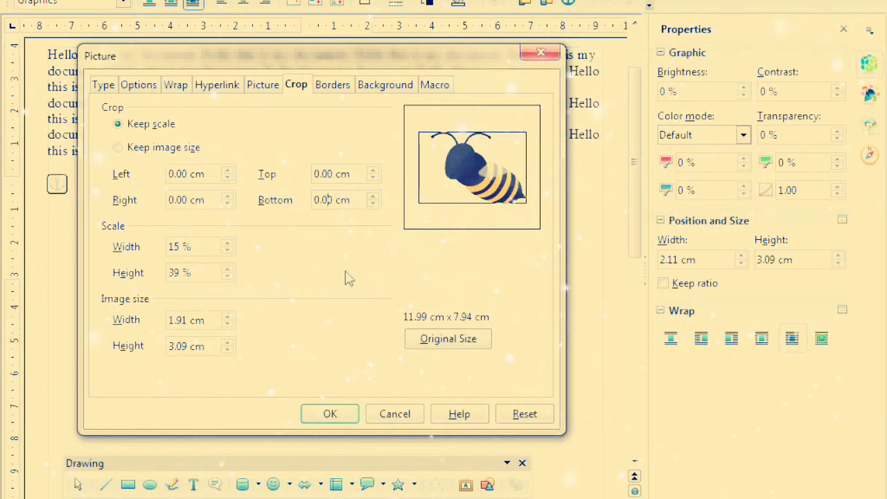
Set the bottom crop of the bee picture to 1.20 cm with the scale kept
{"action": "left_click", "coordinate": [374, 204]}
{"action": "left_click", "coordinate": [374, 204]}
{"action": "left_click", "coordinate": [374, 204]}
{"action": "left_click", "coordinate": [374, 204]}
{"action": "left_click", "coordinate": [374, 203]}
{"action": "left_click", "coordinate": [375, 197]}
{"action": "left_click", "coordinate": [374, 197]}
{"action": "left_click", "coordinate": [375, 197]}
{"action": "left_click", "coordinate": [374, 197]}
{"action": "left_click", "coordinate": [374, 197]}
{"action": "left_click", "coordinate": [375, 197]}
{"action": "left_click", "coordinate": [374, 197]}
{"action": "left_click", "coordinate": [375, 197]}
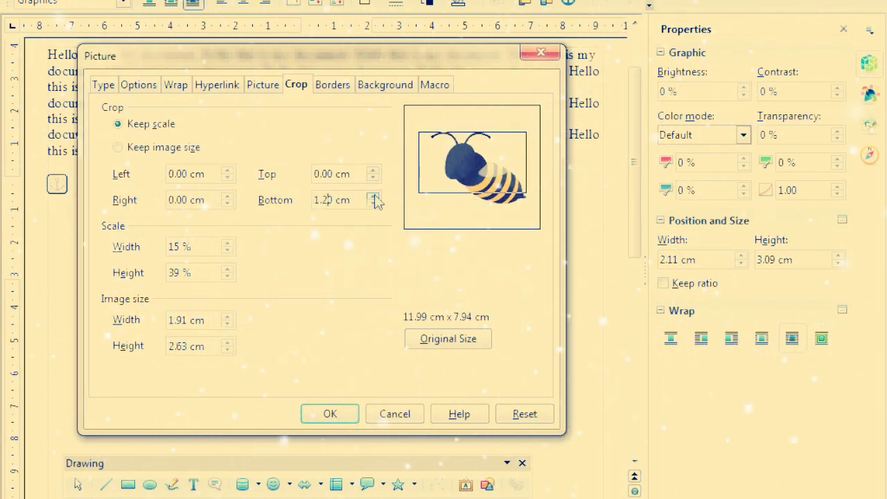
Set the bee picture's right crop to 3.00 cm, apply the cropping, and deselect the picture
{"action": "left_click", "coordinate": [228, 197]}
{"action": "left_click", "coordinate": [228, 197]}
{"action": "left_click", "coordinate": [228, 197]}
{"action": "left_click", "coordinate": [228, 197]}
{"action": "left_click", "coordinate": [228, 197]}
{"action": "left_click", "coordinate": [229, 197]}
{"action": "left_click", "coordinate": [228, 196]}
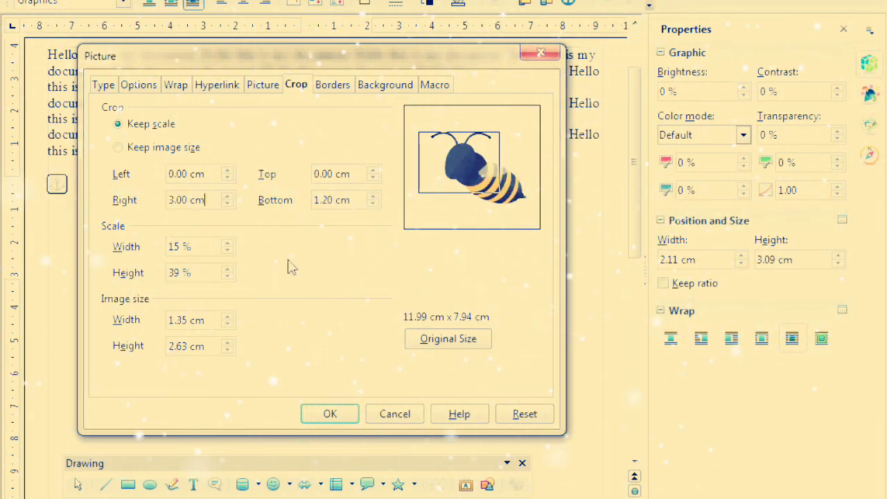
{"action": "left_click", "coordinate": [351, 418]}
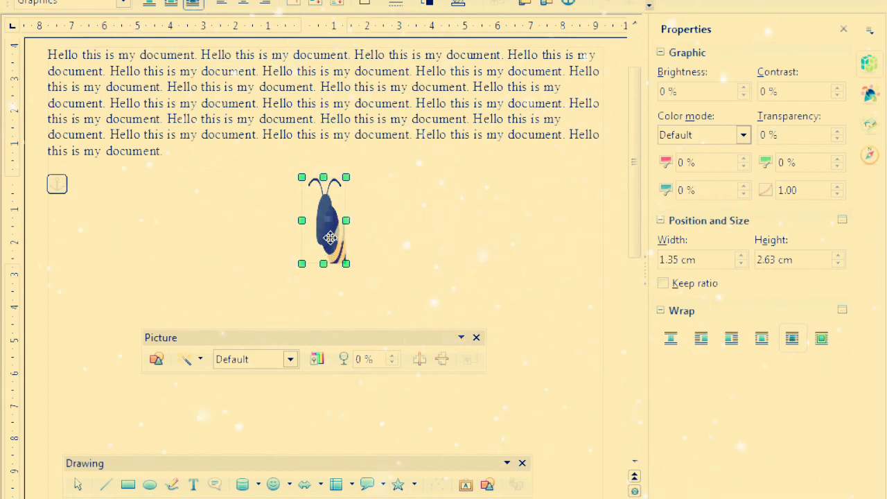
{"action": "left_click", "coordinate": [400, 281]}
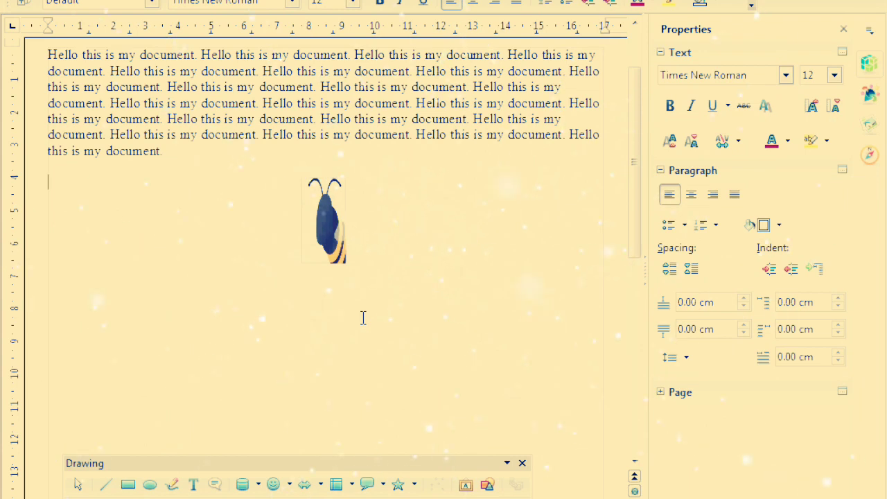
Reopen the bee picture's crop settings, switch cropping to keep the image size, apply it and deselect the picture
{"action": "left_click", "coordinate": [329, 229]}
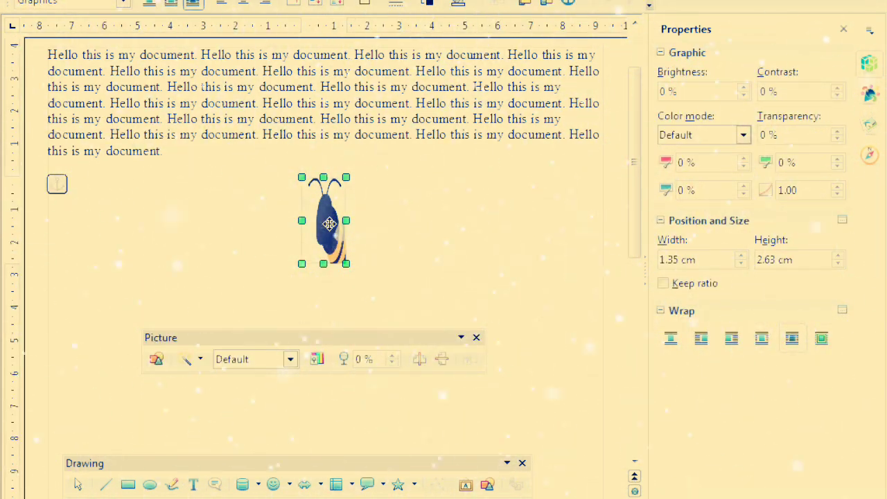
{"action": "left_click", "coordinate": [138, 0]}
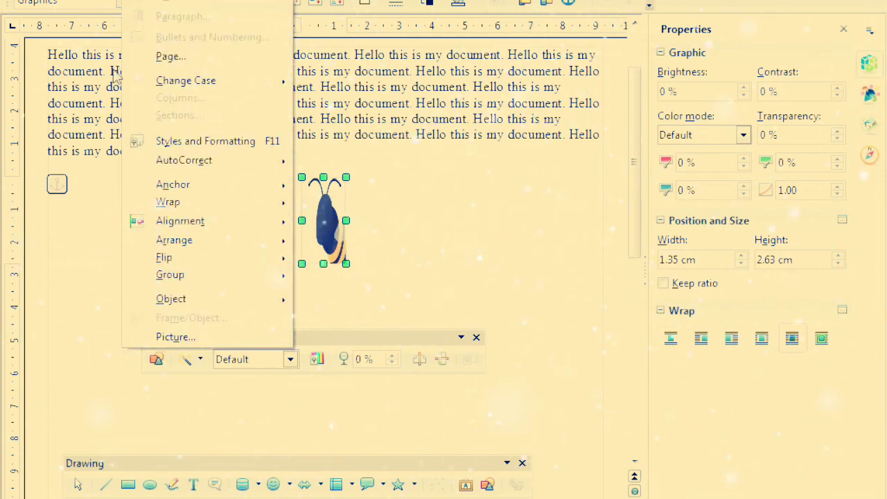
{"action": "left_click", "coordinate": [212, 339]}
{"action": "left_click_drag", "start_coordinate": [298, 67], "coordinate": [283, 121]}
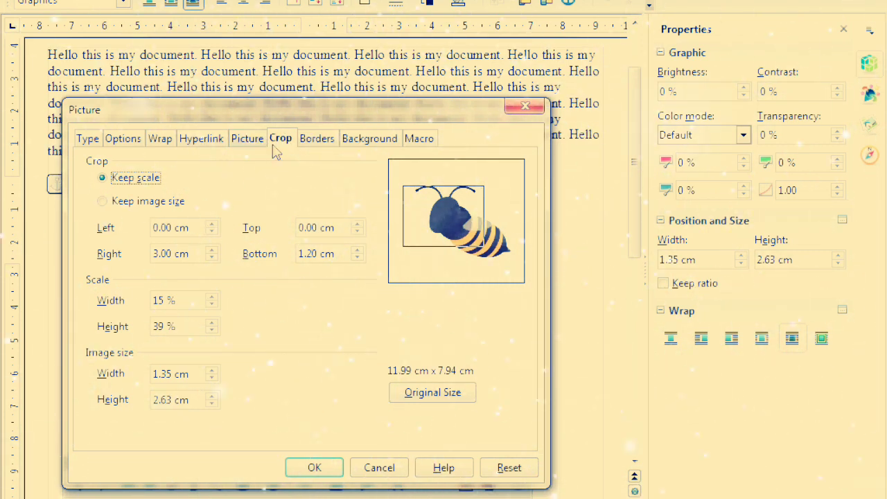
{"action": "double_click", "coordinate": [317, 254]}
{"action": "left_click_drag", "start_coordinate": [194, 253], "coordinate": [139, 254]}
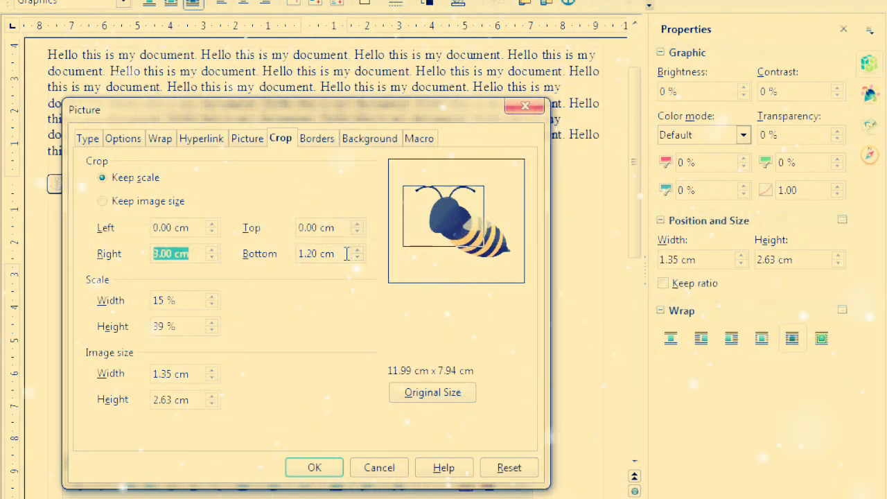
{"action": "left_click_drag", "start_coordinate": [337, 254], "coordinate": [298, 253]}
{"action": "left_click", "coordinate": [189, 227]}
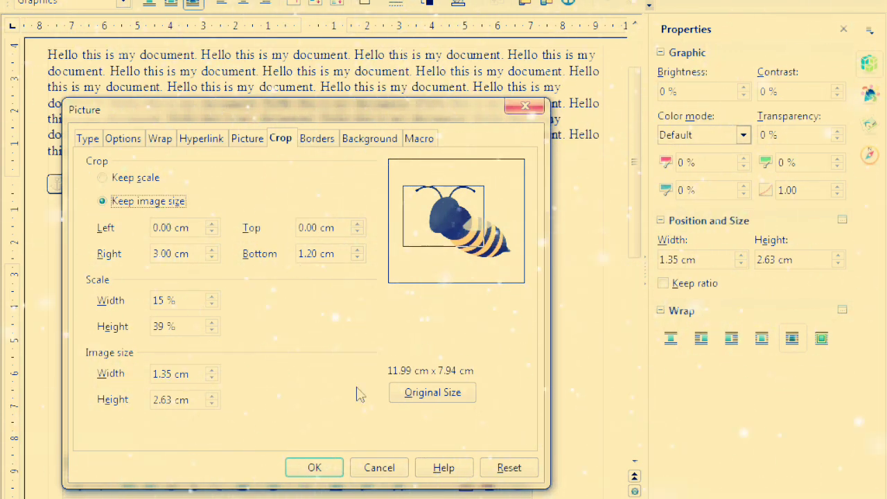
{"action": "left_click", "coordinate": [334, 471]}
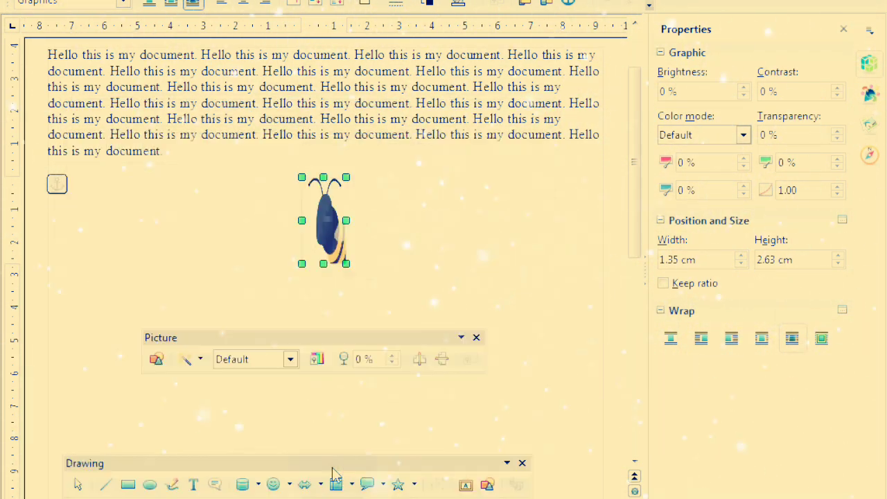
{"action": "left_click", "coordinate": [375, 326]}
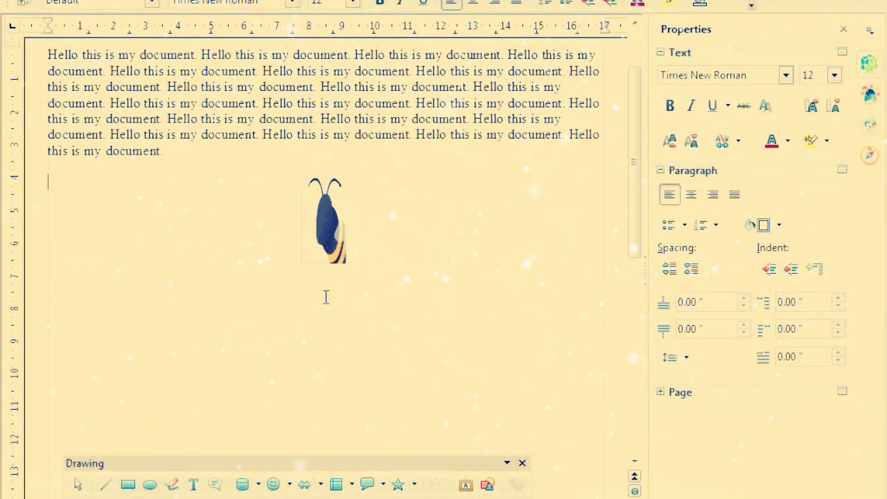
Draw a circle below the paragraph, lower left of the bee picture, and stretch it into a wider ellipse
{"action": "left_click", "coordinate": [332, 243]}
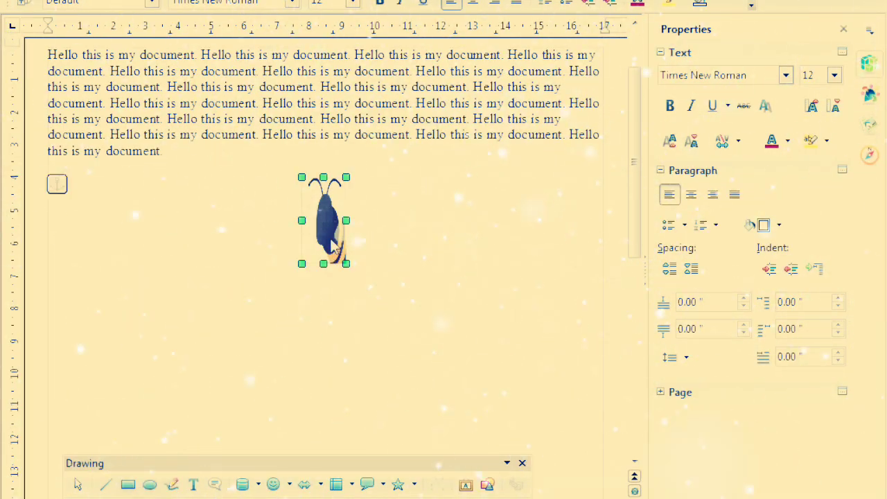
{"action": "left_click", "coordinate": [149, 485]}
{"action": "left_click_drag", "start_coordinate": [104, 288], "coordinate": [192, 374]}
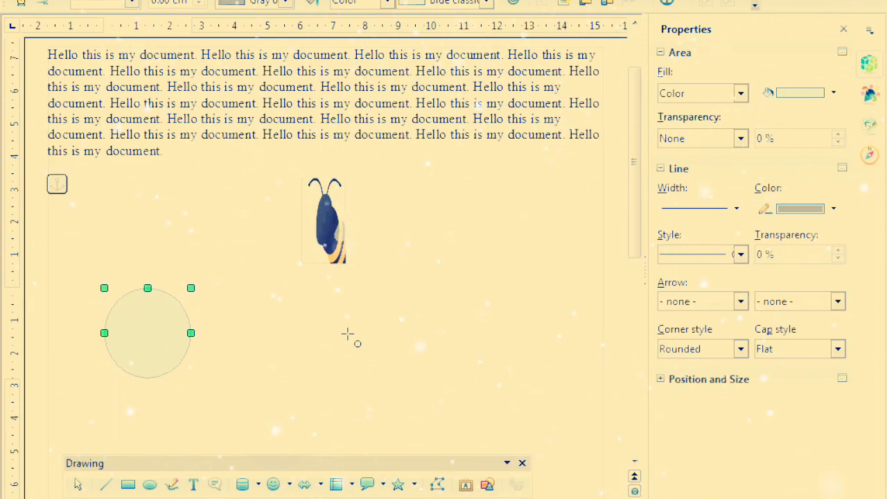
{"action": "key", "text": "Escape"}
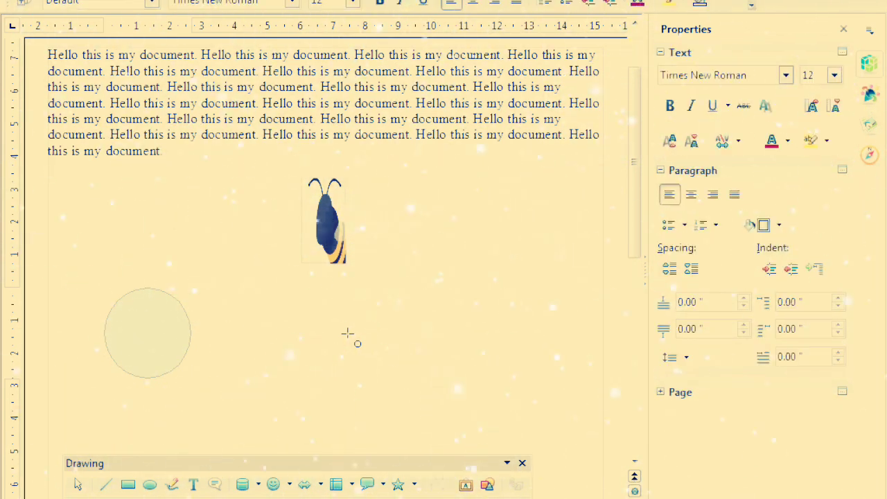
{"action": "left_click", "coordinate": [174, 355]}
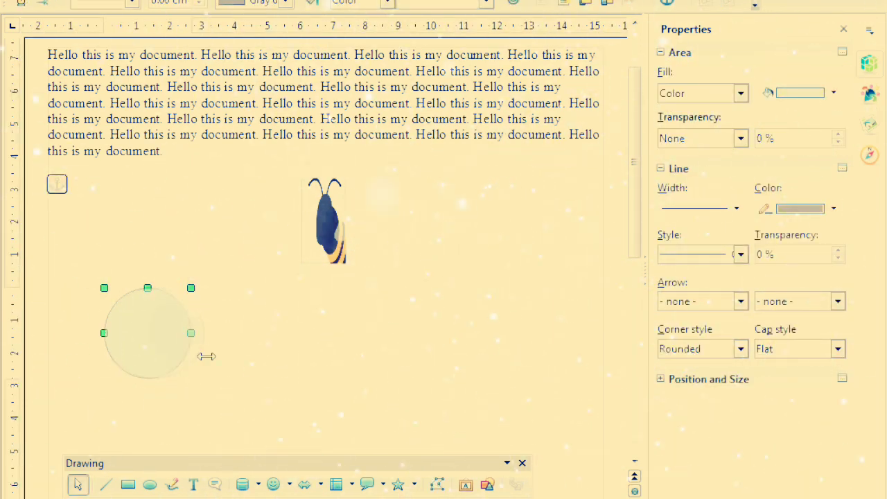
{"action": "left_click_drag", "start_coordinate": [207, 357], "coordinate": [212, 362]}
{"action": "left_click", "coordinate": [331, 356]}
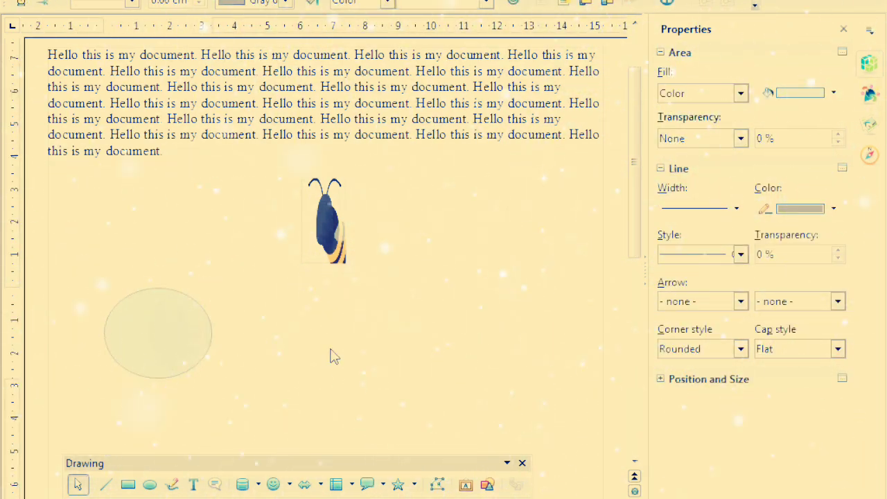
Move the bee picture directly above the ellipse and deselect it
{"action": "left_click", "coordinate": [296, 242]}
{"action": "left_click_drag", "start_coordinate": [296, 242], "coordinate": [148, 234]}
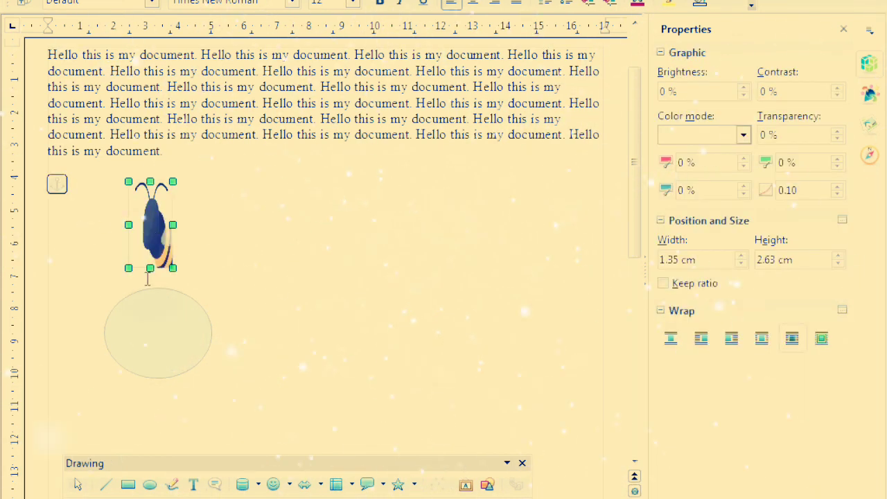
{"action": "left_click", "coordinate": [274, 294]}
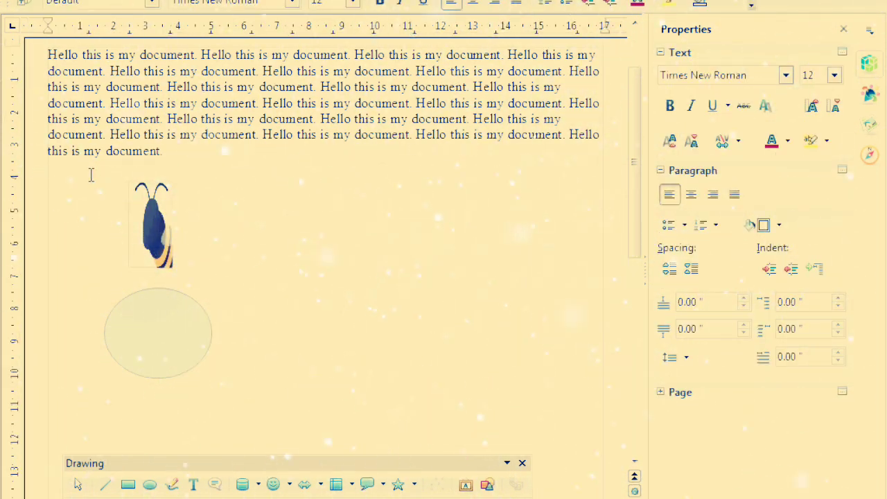
{"action": "key", "text": "Return"}
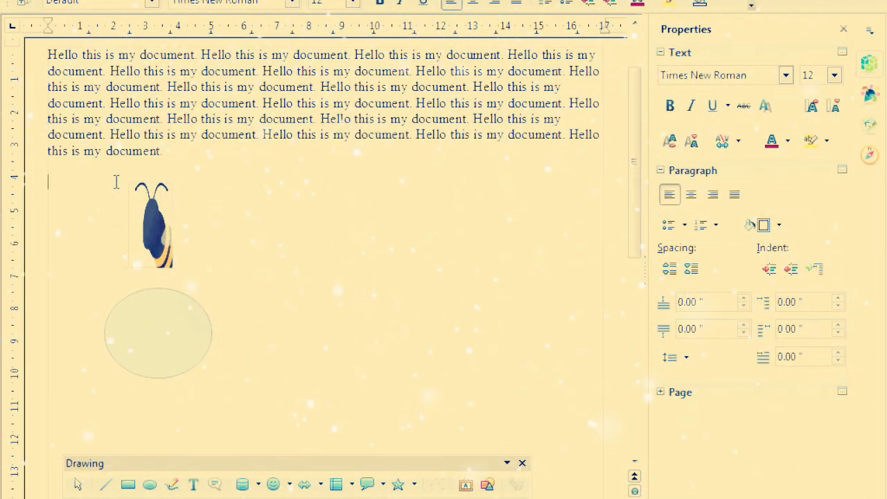
Examine the arrange options offered for the ellipse without applying any
{"action": "left_click", "coordinate": [159, 353]}
{"action": "left_click_drag", "start_coordinate": [82, 170], "coordinate": [240, 416]}
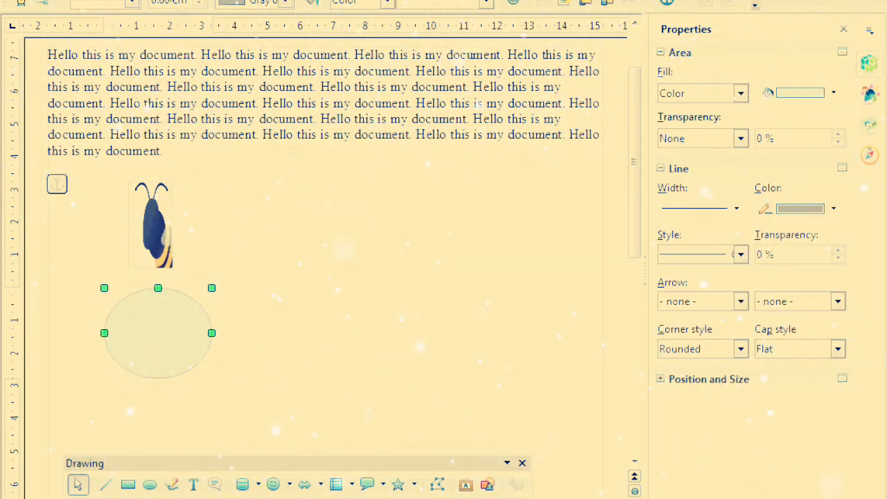
{"action": "left_click", "coordinate": [140, 1]}
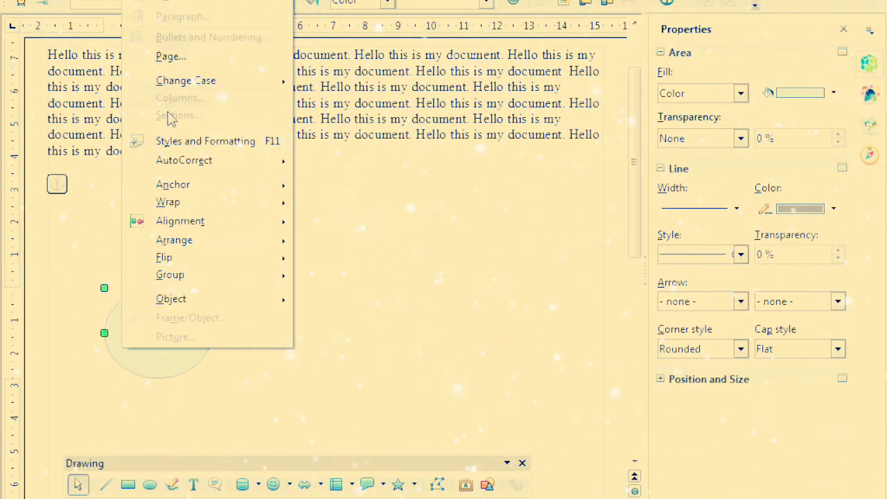
{"action": "mouse_move", "coordinate": [204, 248]}
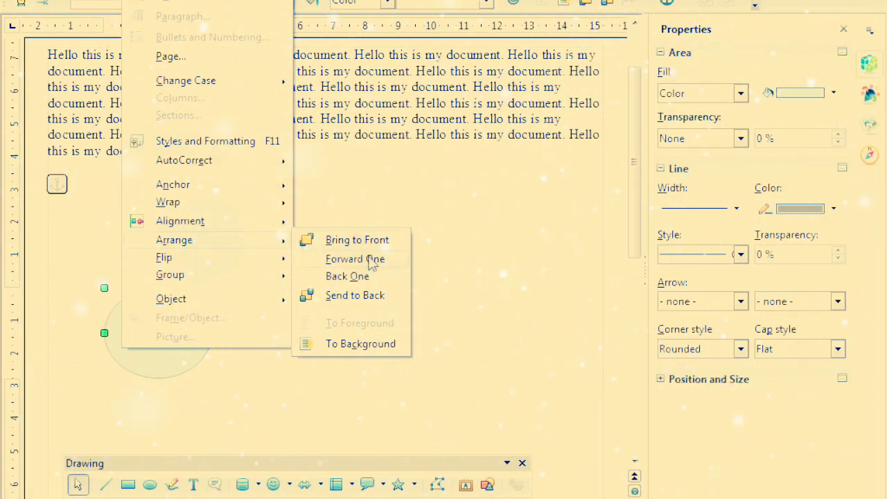
{"action": "left_click", "coordinate": [465, 250]}
{"action": "left_click", "coordinate": [280, 392]}
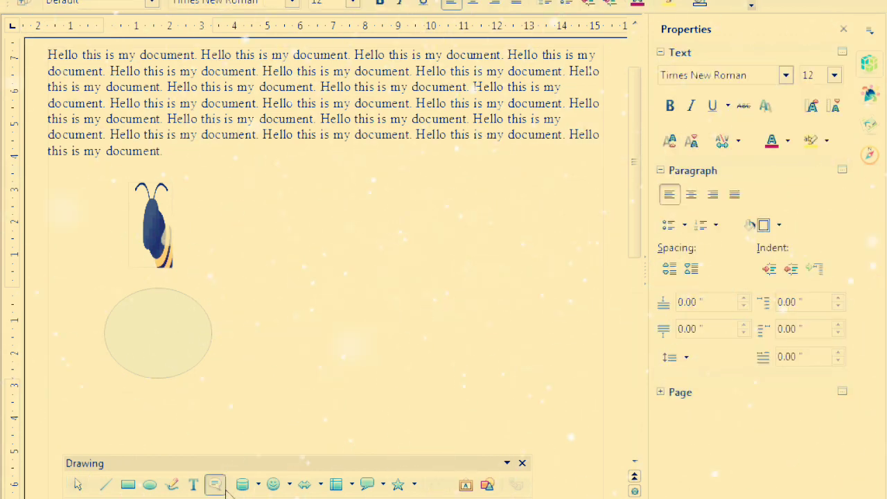
Draw a Salmon-filled rectangle overlapping the ellipse's right side and shift it further left to cover half of the ellipse
{"action": "left_click", "coordinate": [127, 485]}
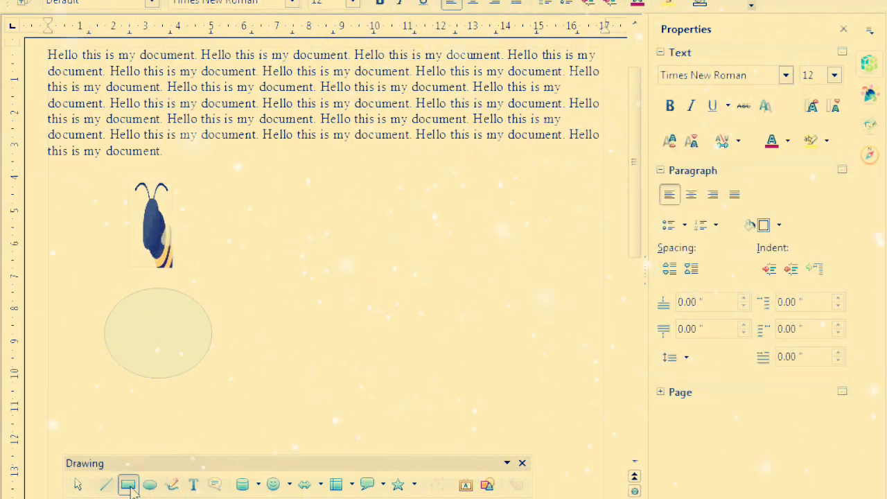
{"action": "mouse_move", "coordinate": [179, 289]}
{"action": "left_mouse_down"}
{"action": "mouse_move", "coordinate": [224, 380]}
{"action": "mouse_move", "coordinate": [291, 383]}
{"action": "mouse_move", "coordinate": [293, 392]}
{"action": "mouse_move", "coordinate": [280, 378]}
{"action": "left_mouse_up"}
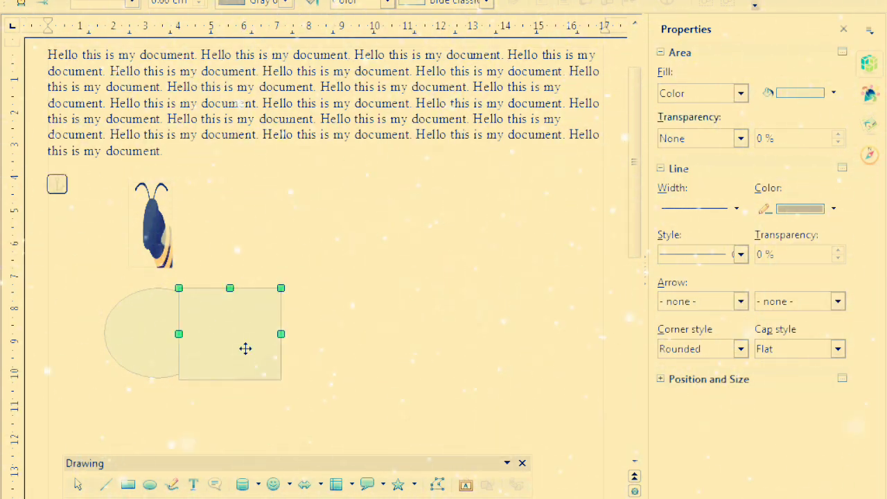
{"action": "left_click", "coordinate": [488, 2]}
{"action": "left_click", "coordinate": [433, 170]}
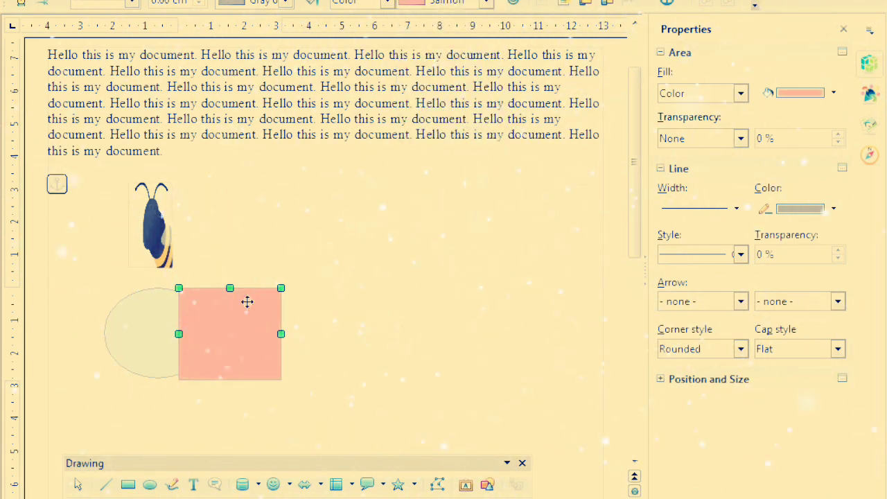
{"action": "left_click_drag", "start_coordinate": [228, 313], "coordinate": [205, 312]}
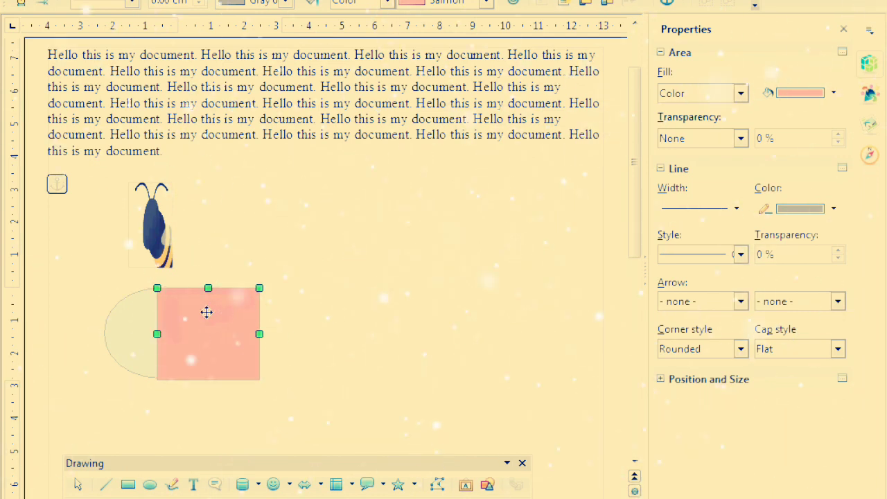
{"action": "left_click", "coordinate": [352, 381]}
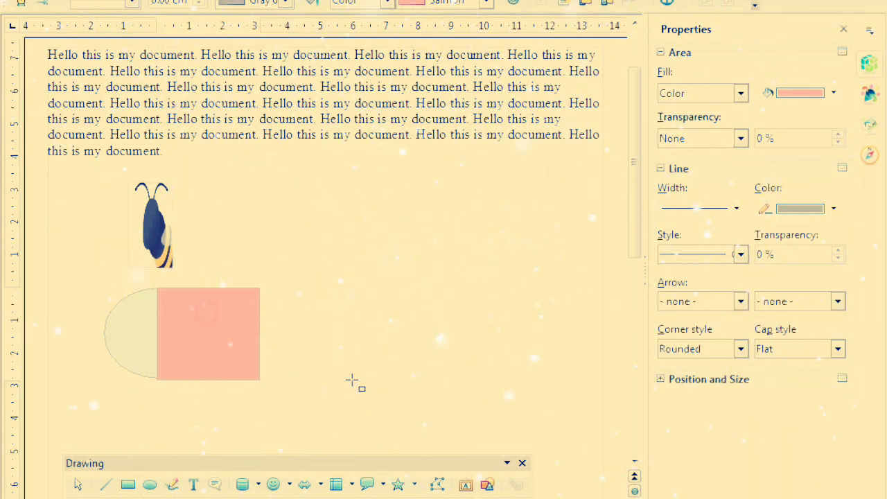
Arrange the ellipse forward one level so it sits in front of the Salmon rectangle
{"action": "left_click", "coordinate": [115, 360]}
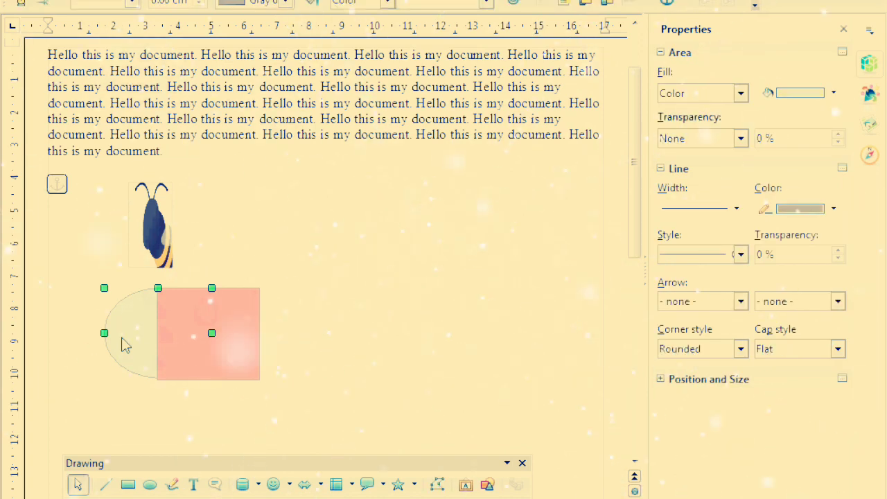
{"action": "right_click", "coordinate": [119, 352]}
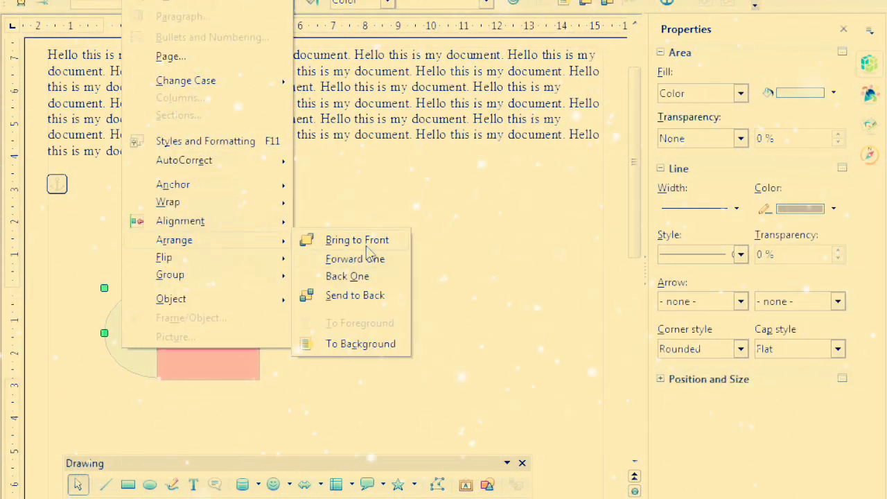
{"action": "left_click", "coordinate": [367, 259]}
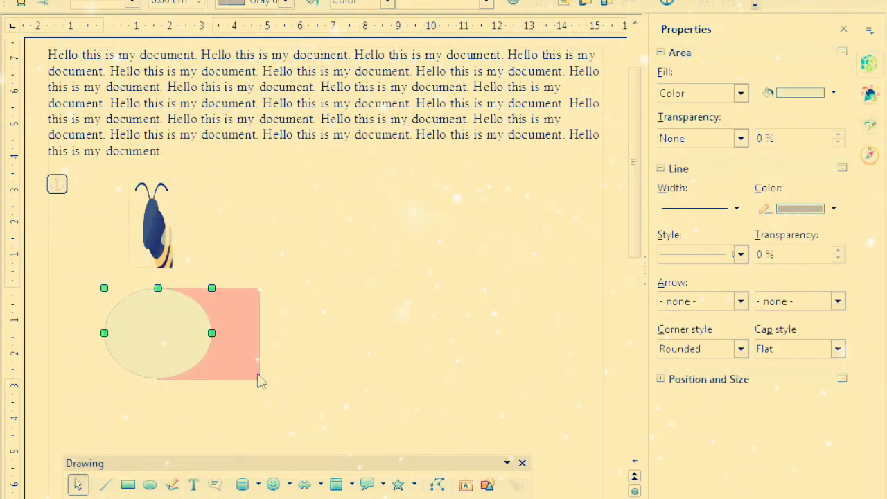
{"action": "left_click", "coordinate": [137, 1]}
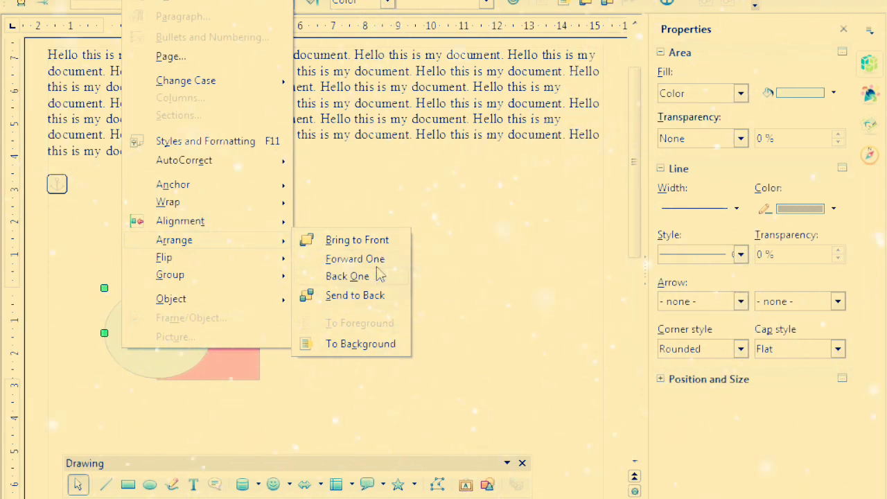
{"action": "left_click", "coordinate": [343, 412]}
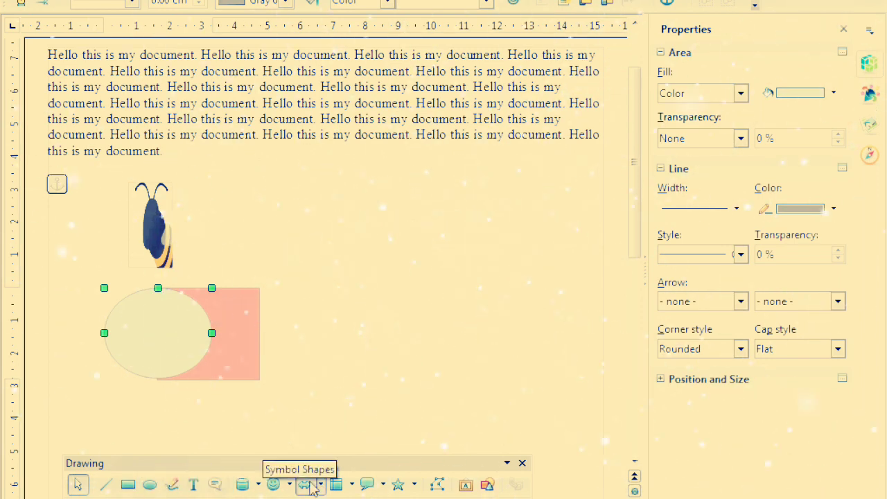
Draw a large 6-point star overlapping the right side of the Salmon rectangle
{"action": "left_click", "coordinate": [414, 485]}
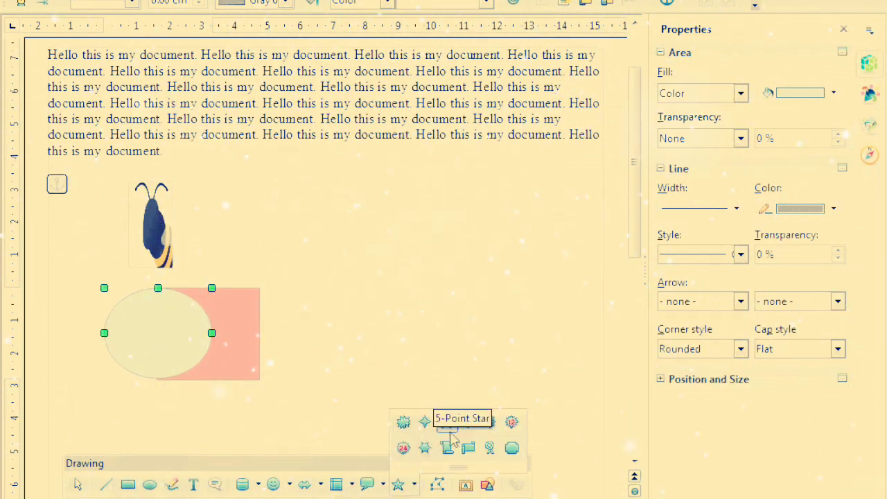
{"action": "left_click", "coordinate": [468, 422]}
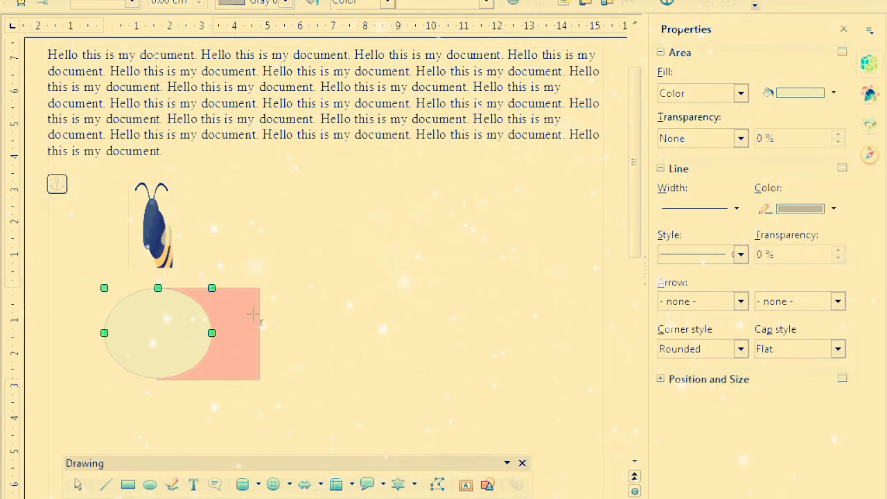
{"action": "mouse_move", "coordinate": [234, 277]}
{"action": "left_mouse_down"}
{"action": "mouse_move", "coordinate": [307, 375]}
{"action": "mouse_move", "coordinate": [393, 414]}
{"action": "mouse_move", "coordinate": [344, 408]}
{"action": "left_mouse_up"}
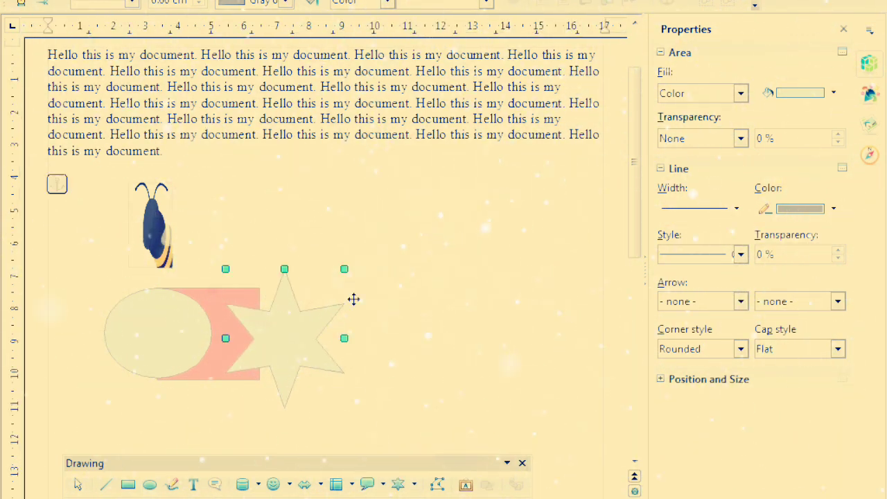
Fill the star with Orange and move it left so it overlaps both the ellipse and the rectangle
{"action": "left_click", "coordinate": [387, 6]}
{"action": "left_click", "coordinate": [387, 5]}
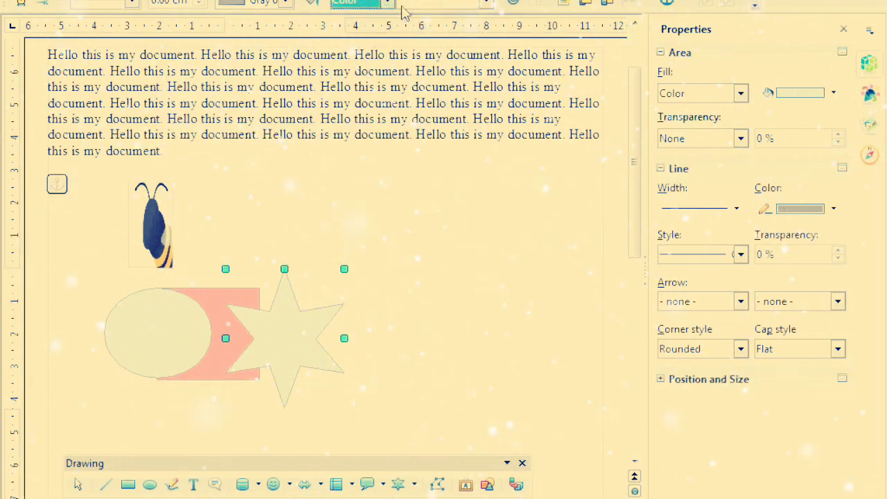
{"action": "left_click", "coordinate": [481, 4]}
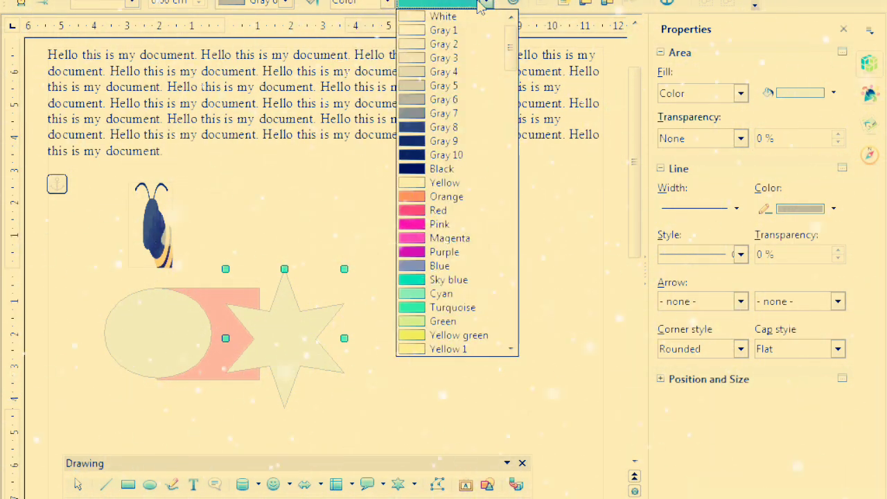
{"action": "left_click", "coordinate": [413, 196]}
{"action": "left_click_drag", "start_coordinate": [270, 346], "coordinate": [204, 336]}
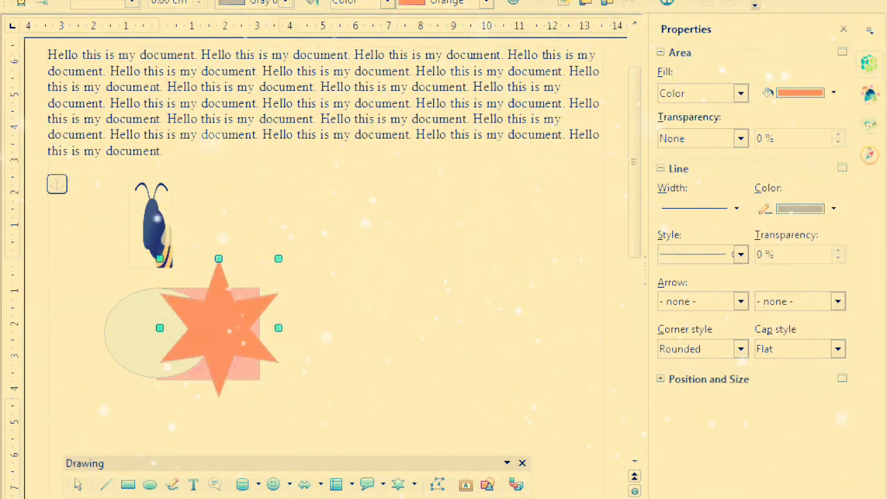
Arrange the orange star back two levels so it sits behind both the ellipse and the Salmon rectangle, and deselect it
{"action": "right_click", "coordinate": [124, 346]}
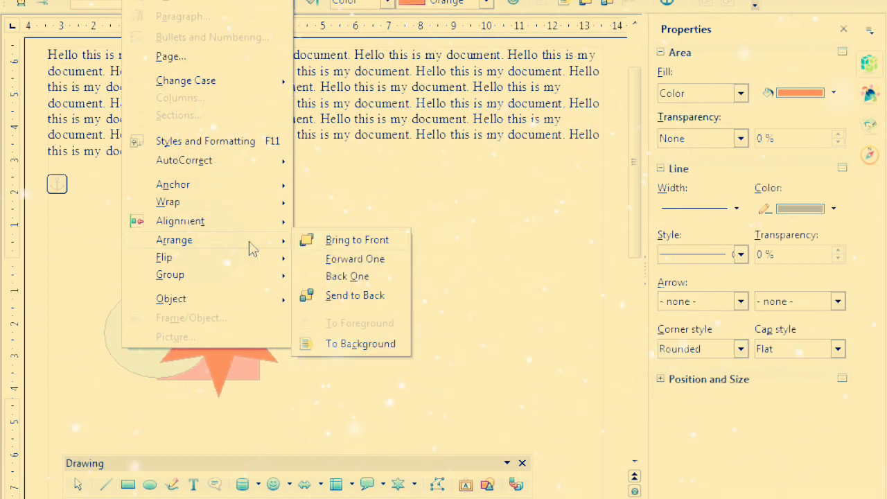
{"action": "left_click", "coordinate": [344, 278]}
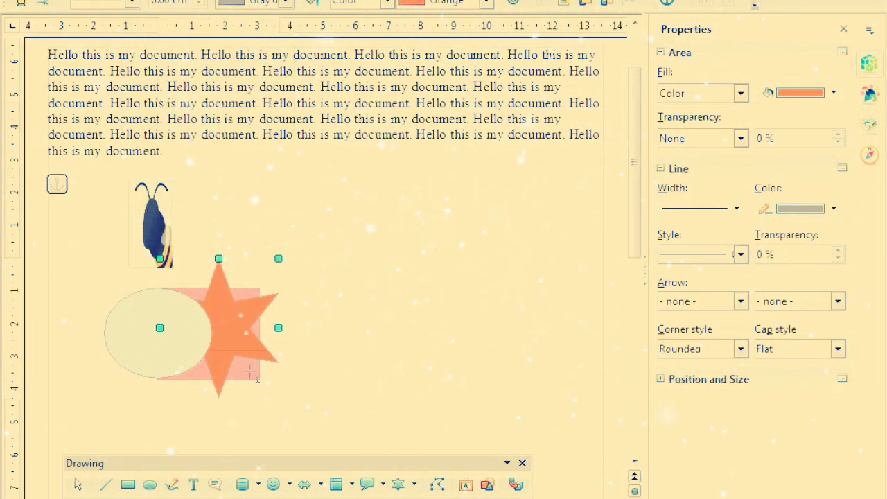
{"action": "right_click", "coordinate": [123, 345]}
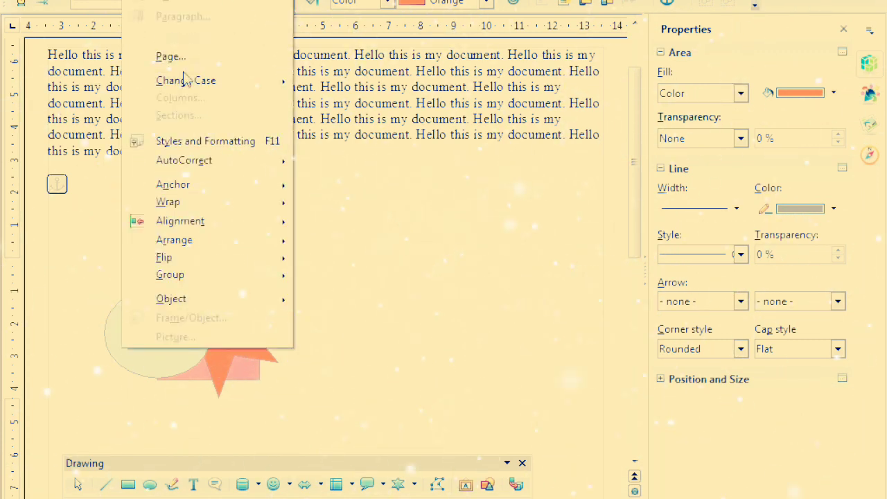
{"action": "mouse_move", "coordinate": [222, 240]}
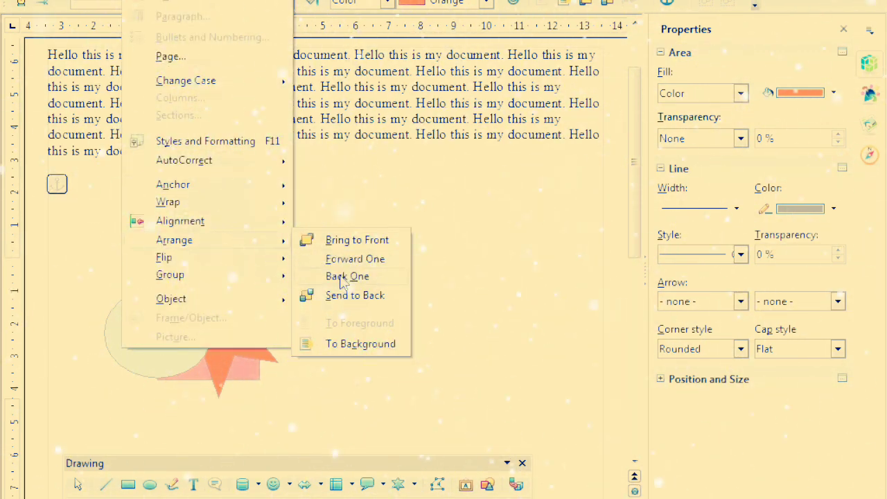
{"action": "left_click", "coordinate": [338, 278]}
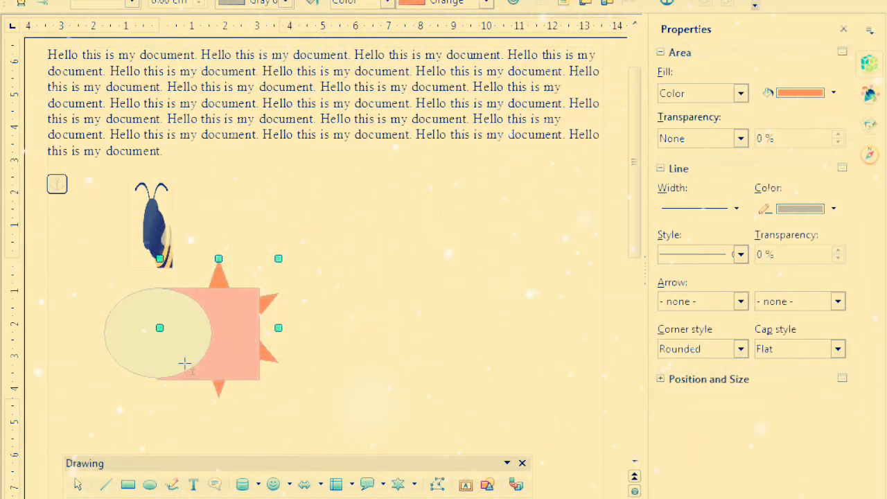
{"action": "left_click", "coordinate": [329, 348]}
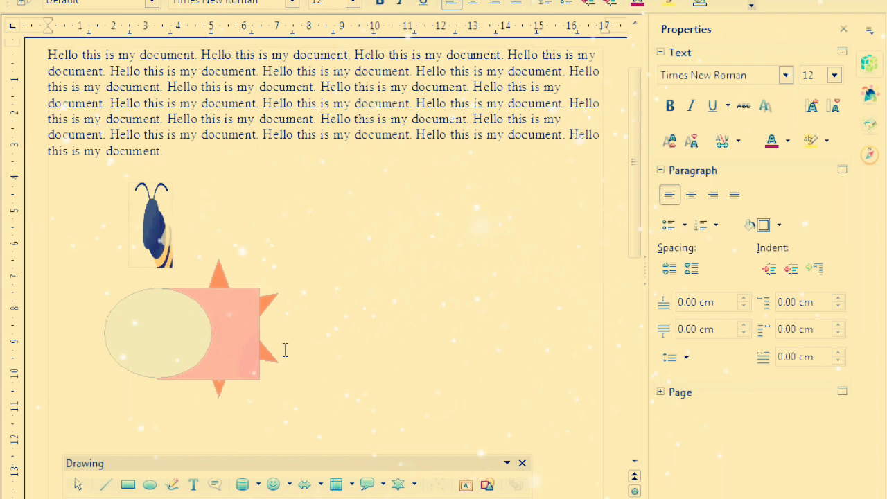
{"action": "left_click", "coordinate": [139, 1]}
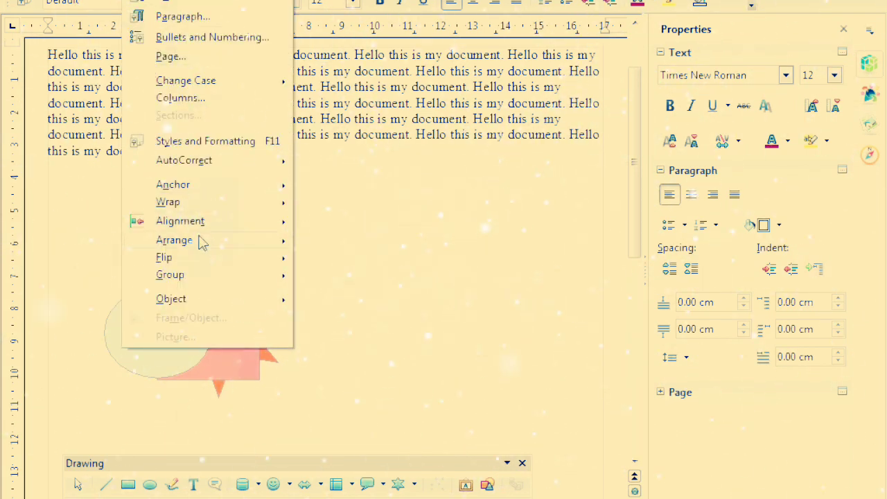
{"action": "mouse_move", "coordinate": [216, 276]}
{"action": "left_click", "coordinate": [356, 408]}
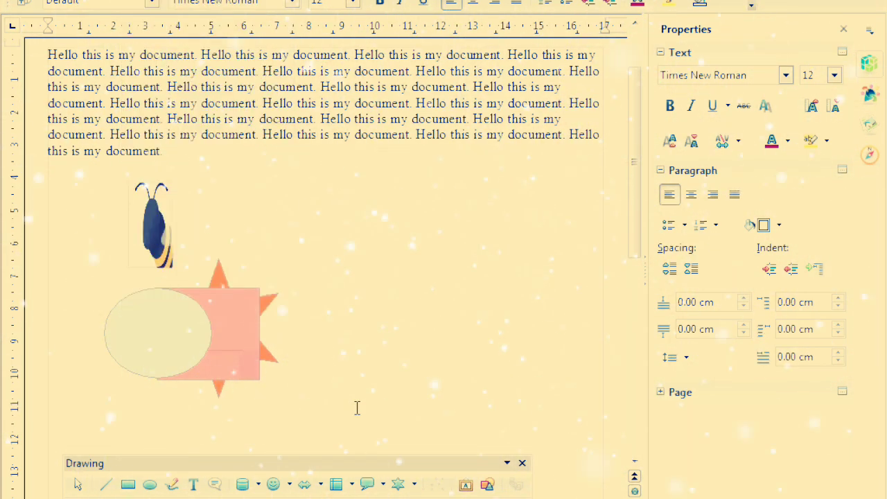
Select the ellipse, the Salmon rectangle and the star together and group them into one object
{"action": "left_click", "coordinate": [260, 358]}
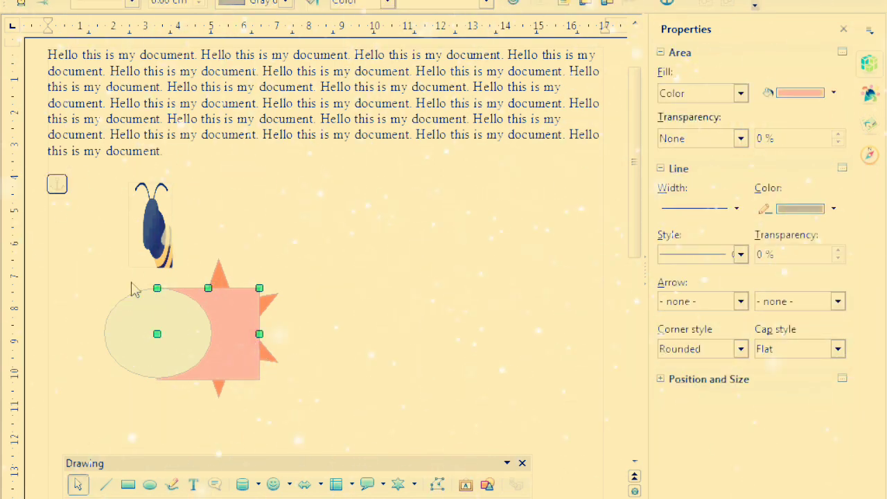
{"action": "left_click_drag", "start_coordinate": [78, 256], "coordinate": [307, 430]}
{"action": "left_click", "coordinate": [139, 0]}
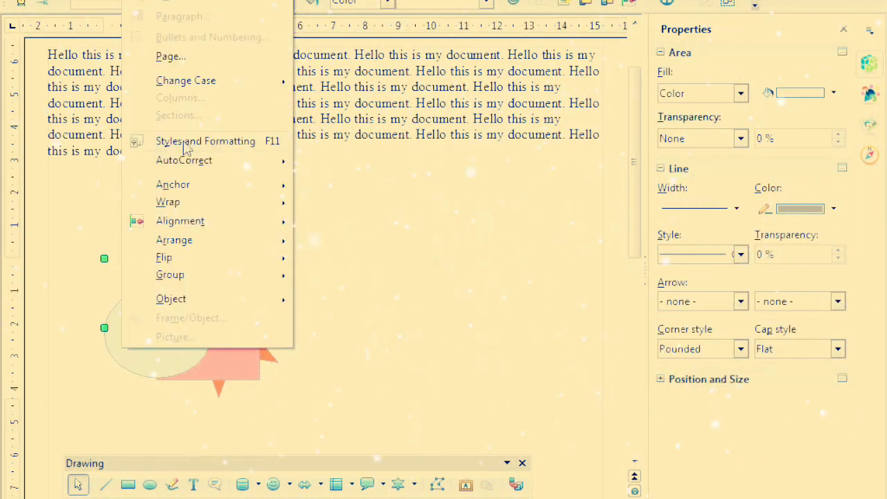
{"action": "mouse_move", "coordinate": [228, 276]}
{"action": "left_click", "coordinate": [323, 276]}
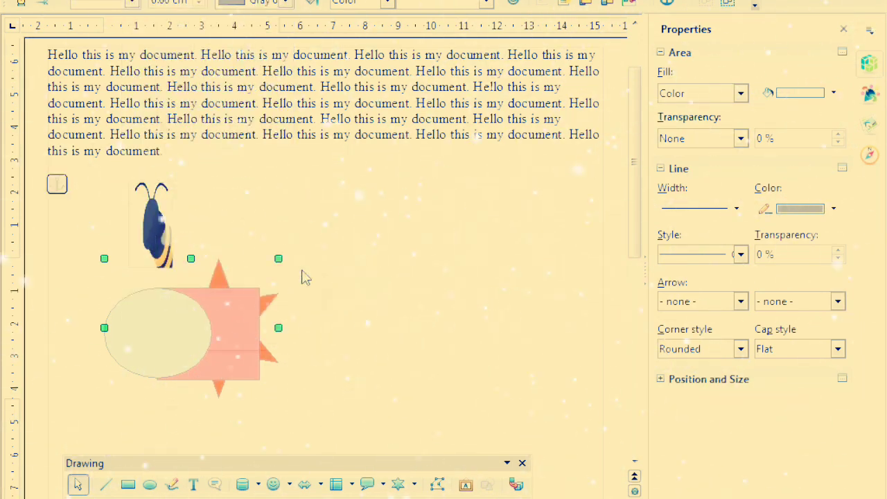
Move the grouped shapes up into the text paragraph and shift them further right so the text wraps around them
{"action": "left_click", "coordinate": [288, 382]}
{"action": "left_click_drag", "start_coordinate": [224, 311], "coordinate": [307, 154]}
{"action": "left_click", "coordinate": [223, 229]}
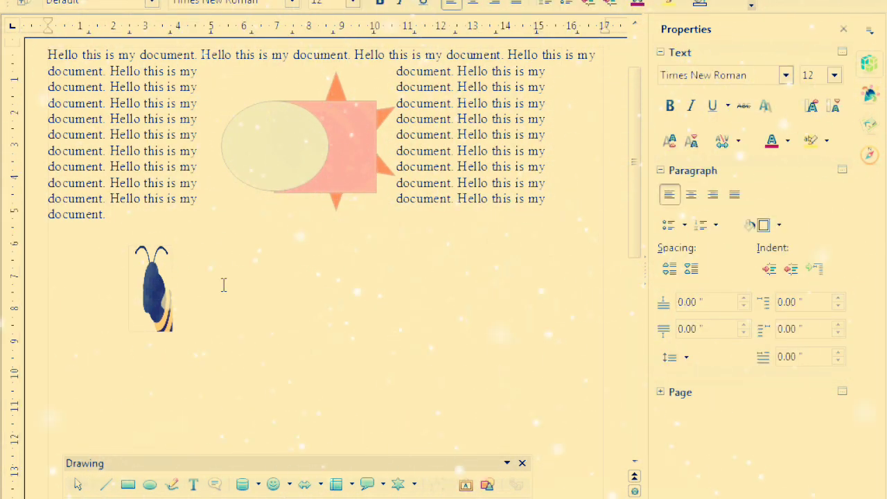
{"action": "left_click", "coordinate": [356, 158]}
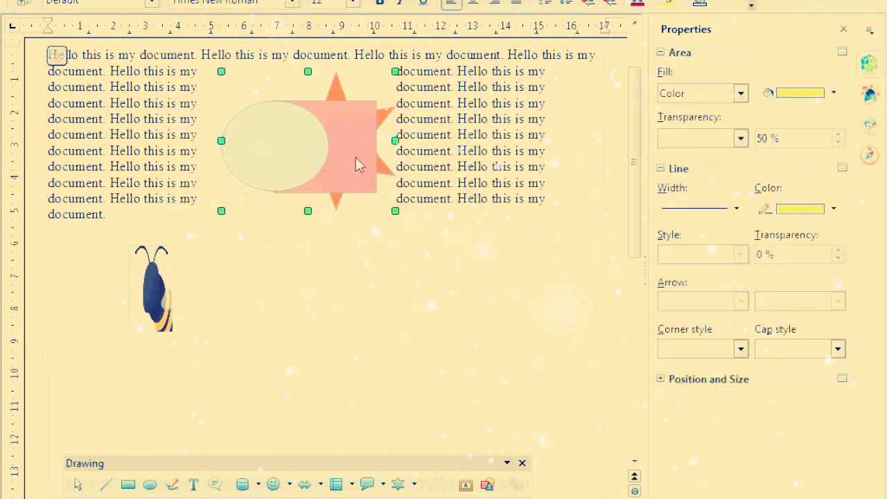
{"action": "left_click_drag", "start_coordinate": [310, 171], "coordinate": [363, 148]}
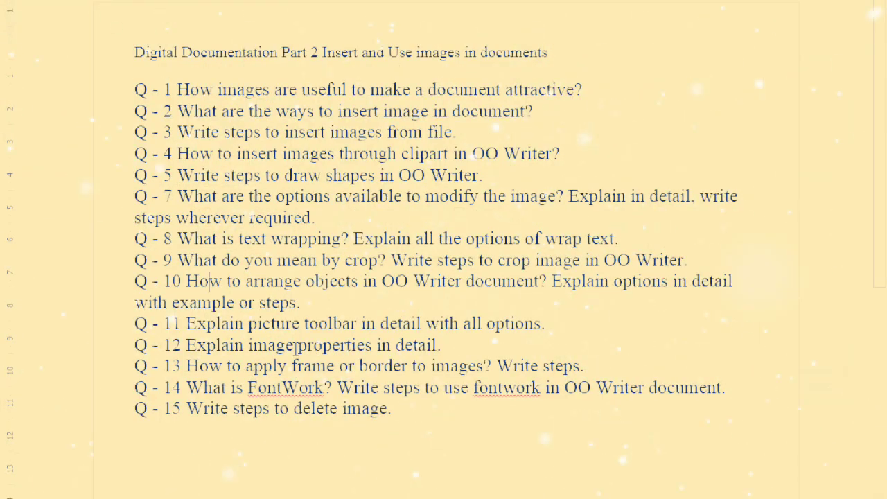
Highlight the questions on image properties and the picture toolbar in the question list document
{"action": "left_click_drag", "start_coordinate": [186, 344], "coordinate": [437, 344]}
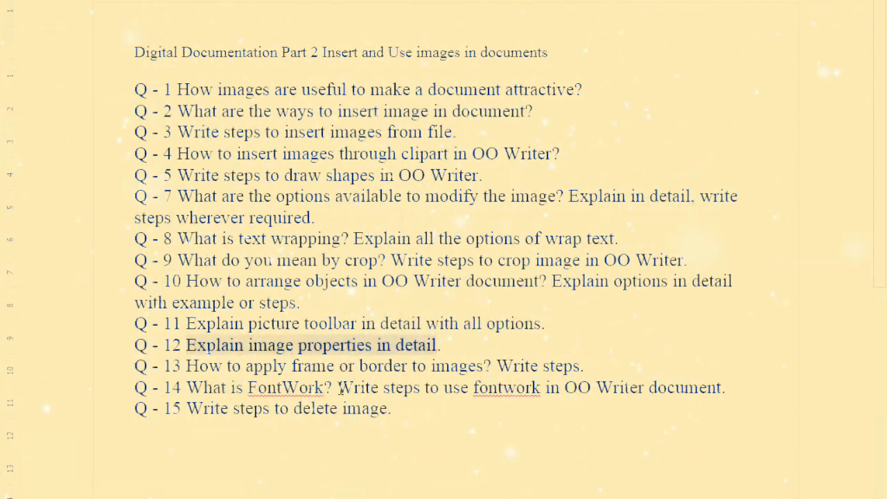
{"action": "left_click_drag", "start_coordinate": [227, 324], "coordinate": [495, 342]}
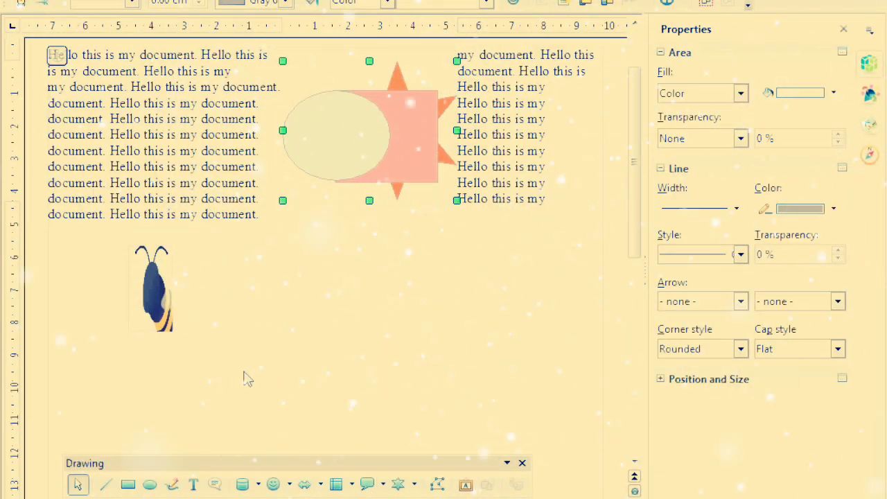
Back in the practice document, replace the cropped bee picture with Penguins.jpg and enlarge it to about 3.53 × 2.86 cm
{"action": "left_click", "coordinate": [339, 237]}
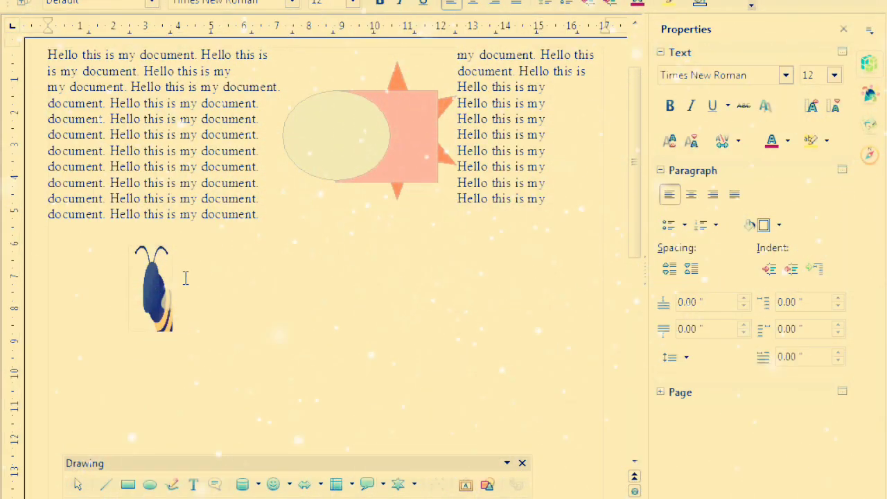
{"action": "left_click", "coordinate": [153, 286]}
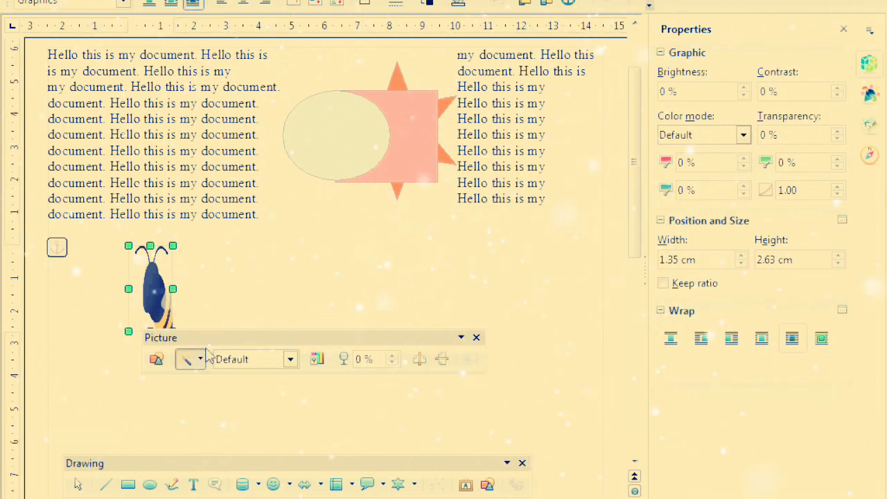
{"action": "left_click_drag", "start_coordinate": [204, 336], "coordinate": [204, 354]}
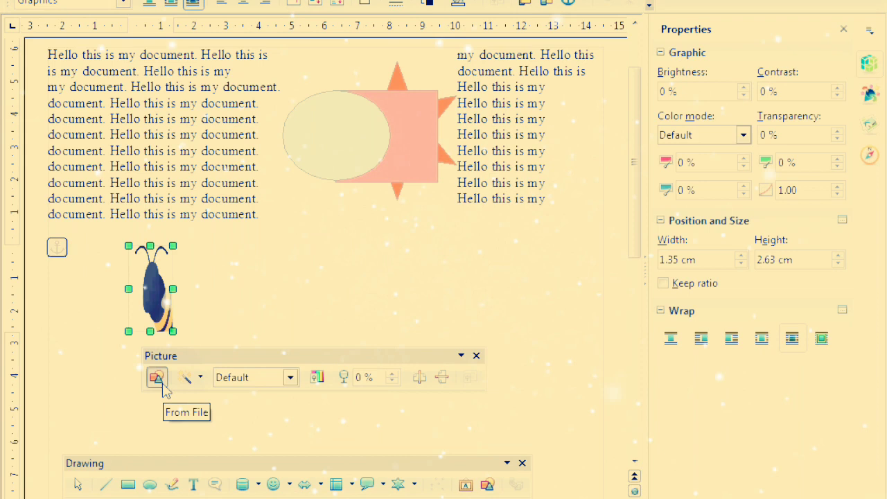
{"action": "left_click", "coordinate": [161, 381]}
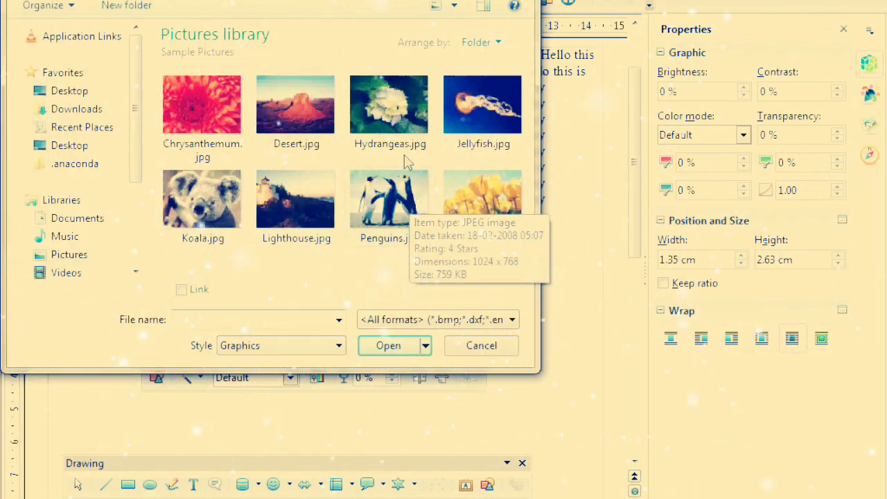
{"action": "left_click", "coordinate": [388, 208]}
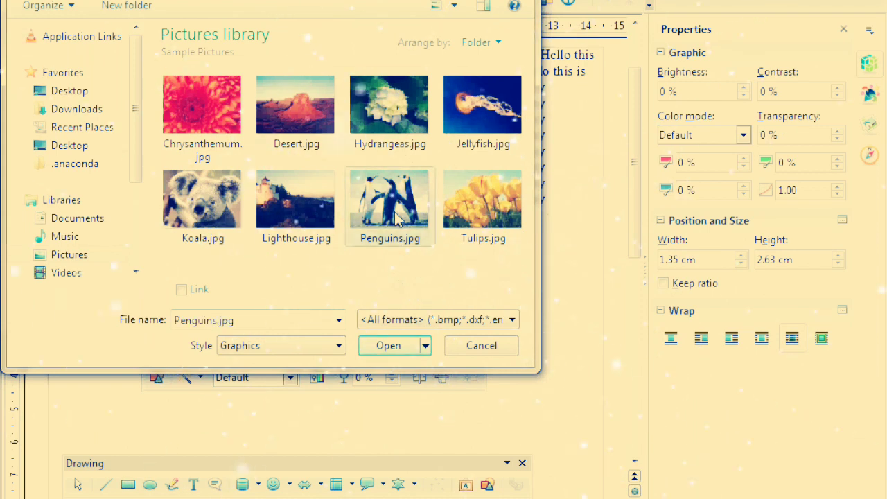
{"action": "left_click", "coordinate": [408, 351]}
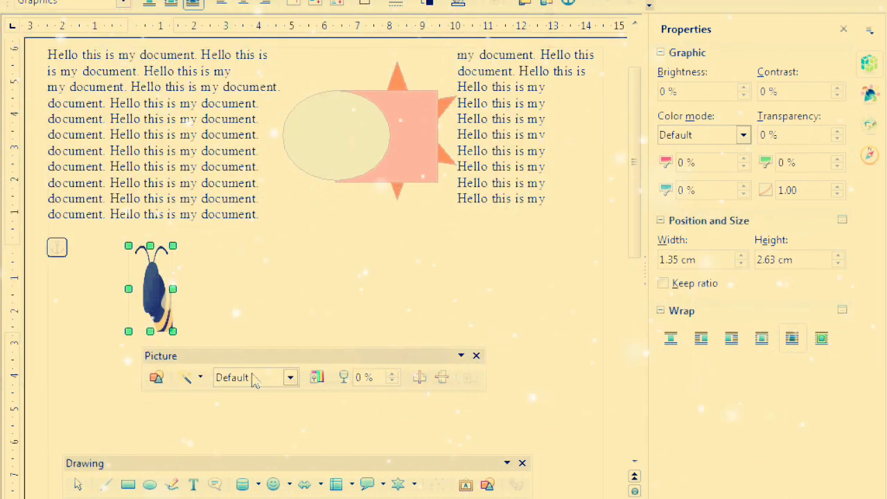
{"action": "left_click_drag", "start_coordinate": [173, 289], "coordinate": [243, 288]}
{"action": "left_click_drag", "start_coordinate": [186, 331], "coordinate": [185, 339]}
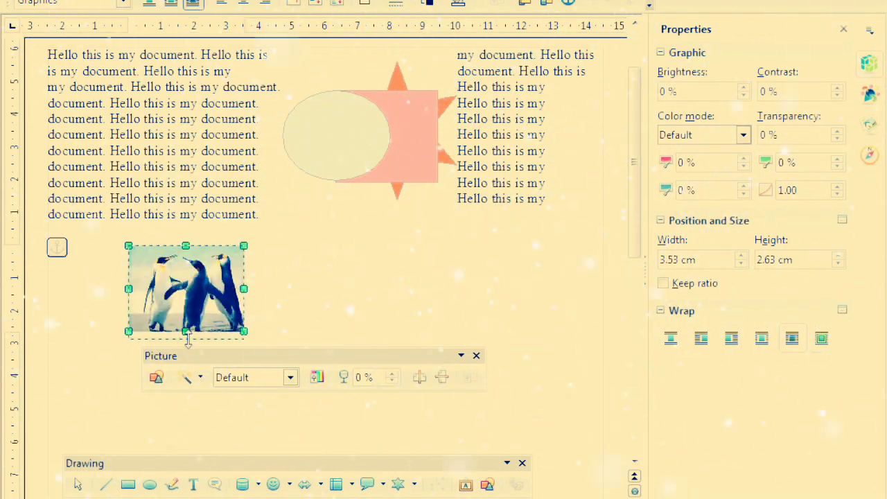
Apply the Posterize filter with 16 poster colors to the penguin picture
{"action": "left_click", "coordinate": [202, 381]}
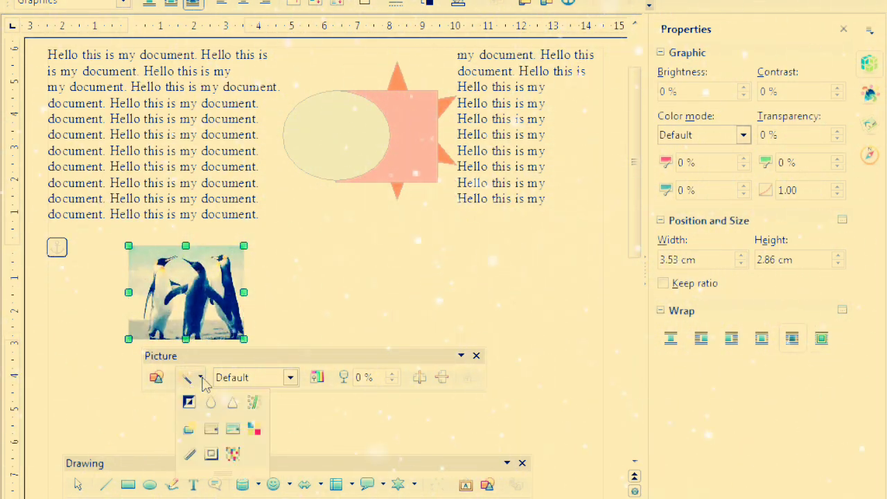
{"action": "left_click", "coordinate": [233, 431]}
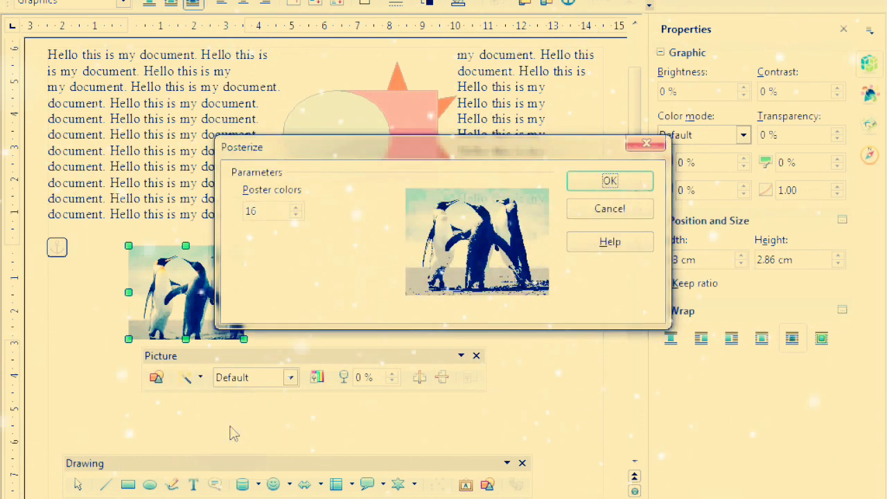
{"action": "left_click", "coordinate": [598, 182]}
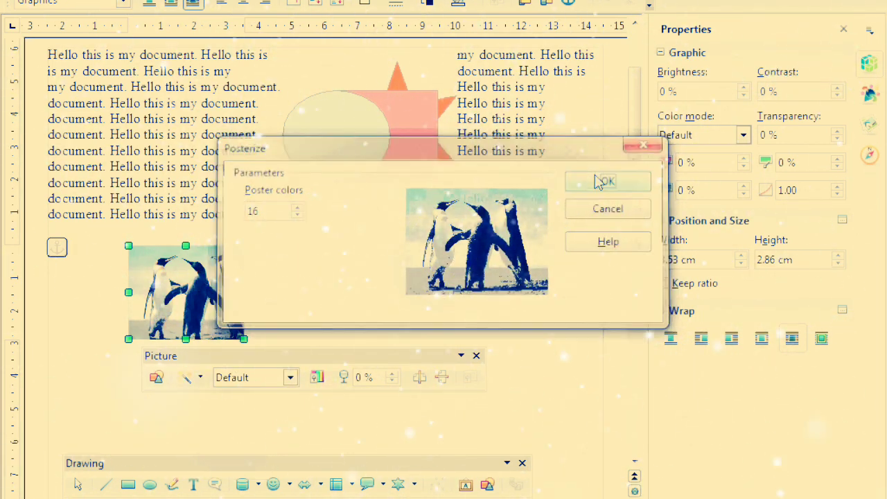
Look over the graphics modes, show the picture colour settings, and raise the penguin picture's contrast to 11%
{"action": "left_click", "coordinate": [290, 377]}
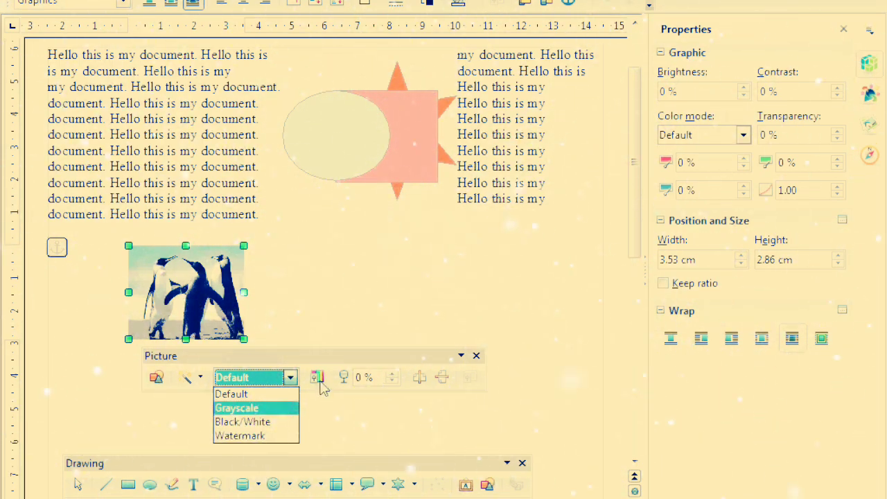
{"action": "left_click", "coordinate": [321, 386]}
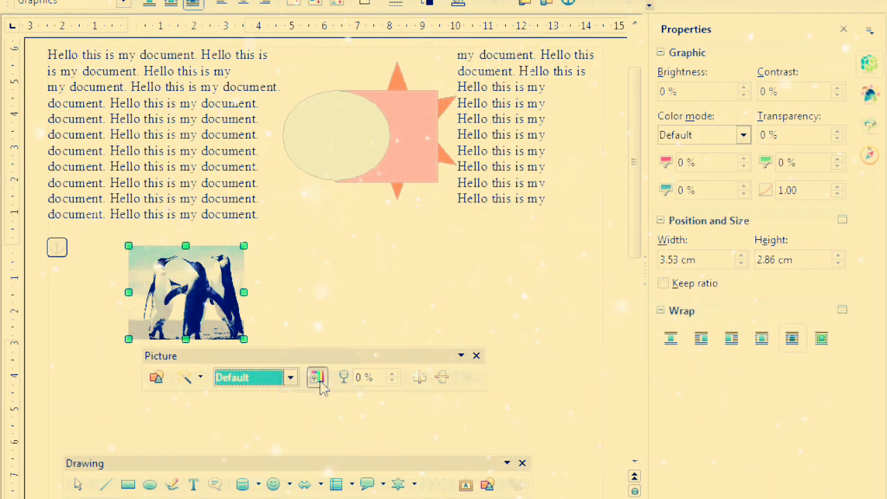
{"action": "left_click", "coordinate": [321, 385]}
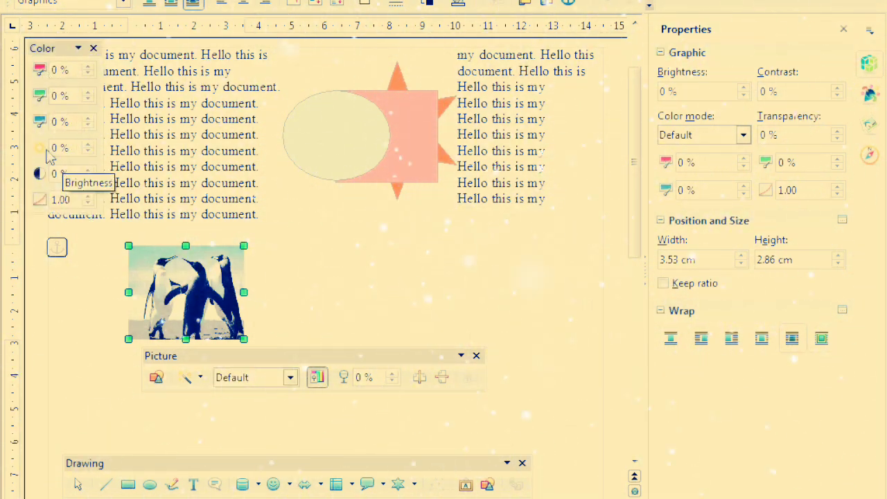
{"action": "left_click", "coordinate": [93, 172]}
{"action": "left_click", "coordinate": [93, 172]}
{"action": "left_click", "coordinate": [93, 172]}
{"action": "left_click", "coordinate": [92, 172]}
{"action": "left_click", "coordinate": [93, 172]}
{"action": "left_click", "coordinate": [92, 172]}
{"action": "left_click", "coordinate": [93, 172]}
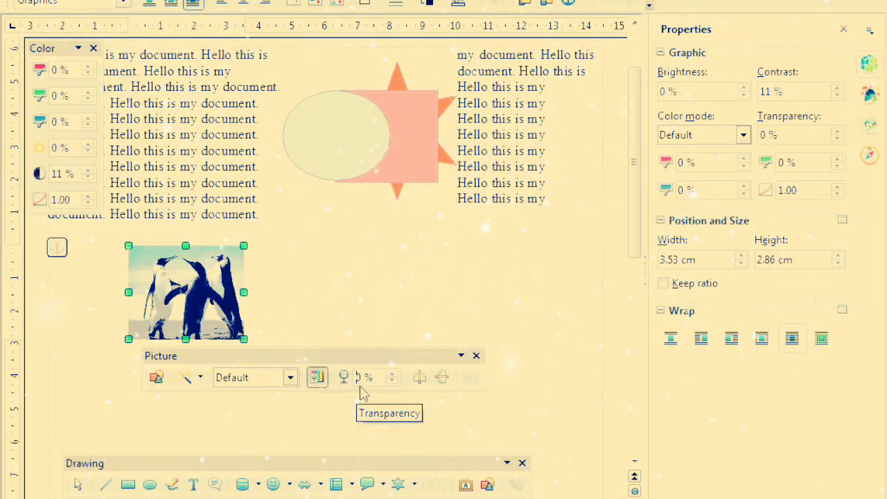
Try the penguin picture's transparency at 50% and 100%, and set it to 10%
{"action": "type", "text": "50"}
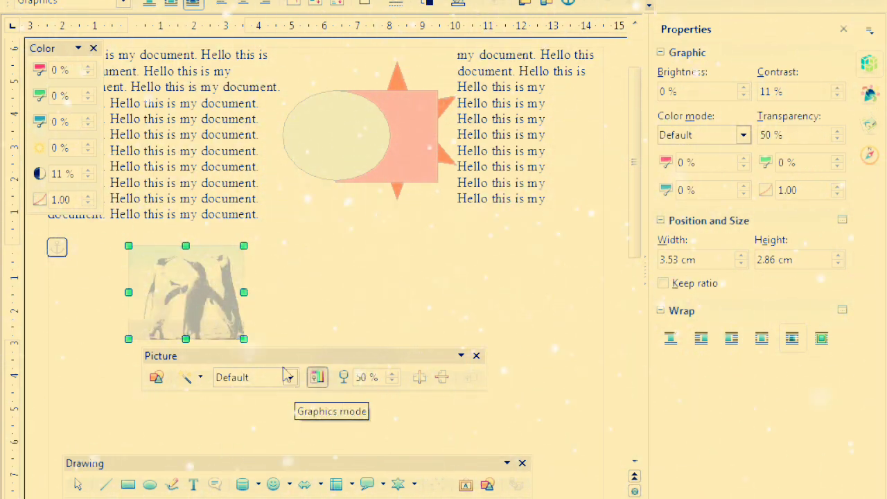
{"action": "key", "text": "BackSpace"}
{"action": "key", "text": "BackSpace"}
{"action": "type", "text": "100"}
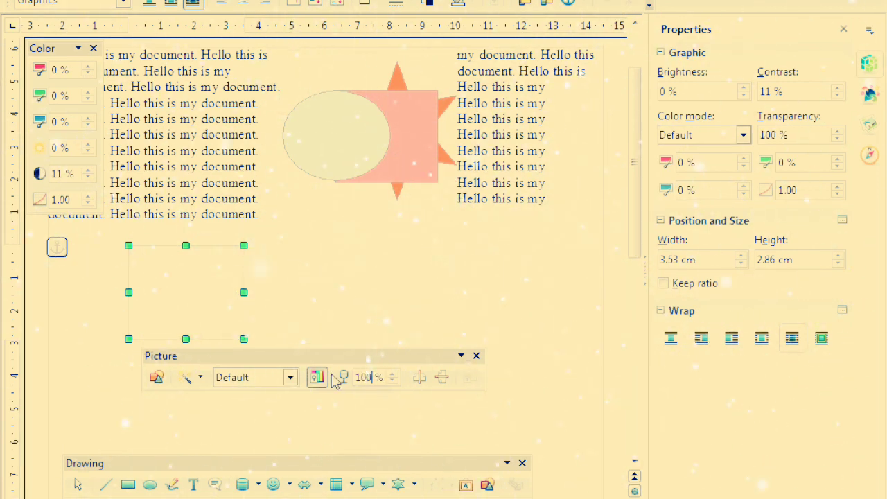
{"action": "key", "text": "BackSpace"}
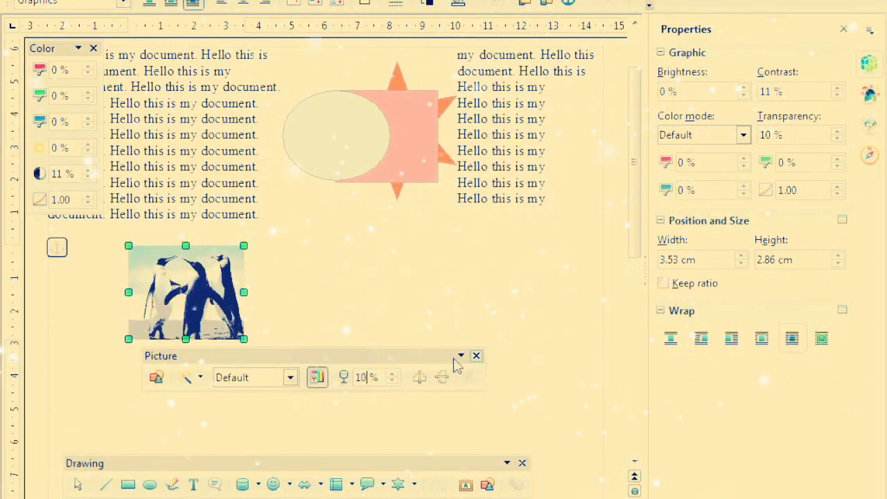
Flip the penguin picture horizontally and vertically, and reverse the vertical flip
{"action": "left_click", "coordinate": [421, 378]}
{"action": "left_click", "coordinate": [443, 378]}
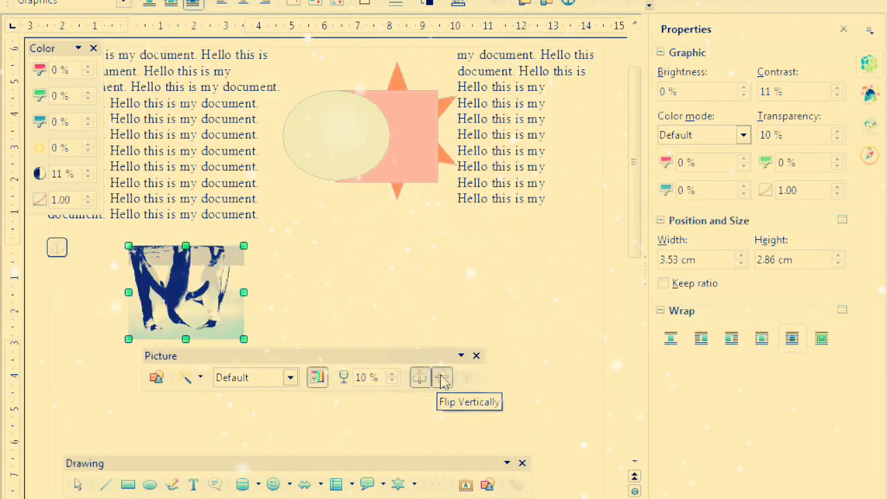
{"action": "left_click", "coordinate": [442, 378]}
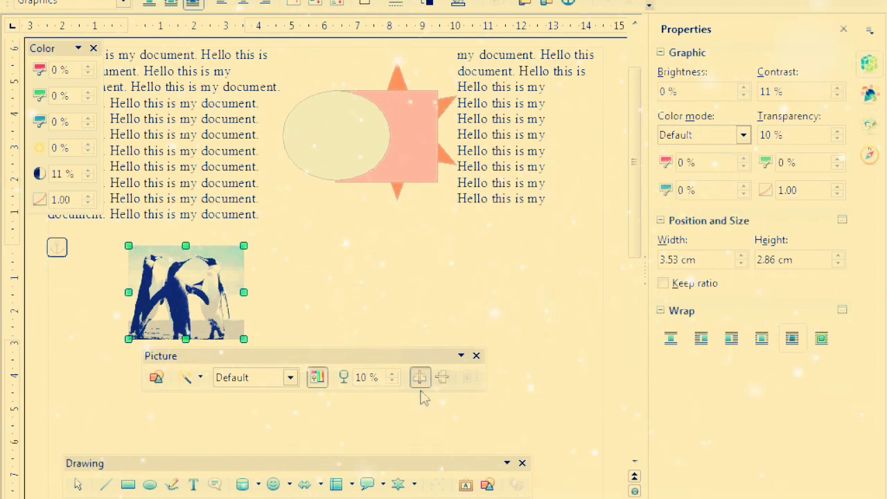
Look over the list of visible buttons available for the Picture toolbar
{"action": "left_click", "coordinate": [461, 355]}
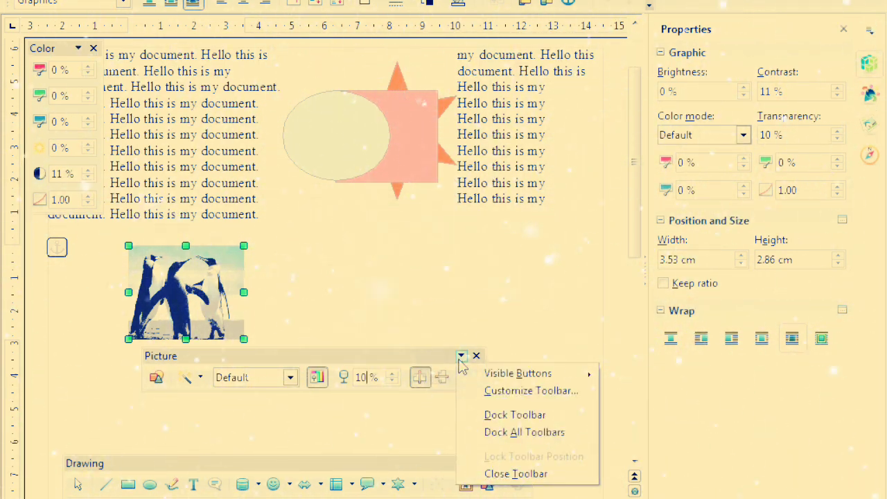
{"action": "mouse_move", "coordinate": [494, 379]}
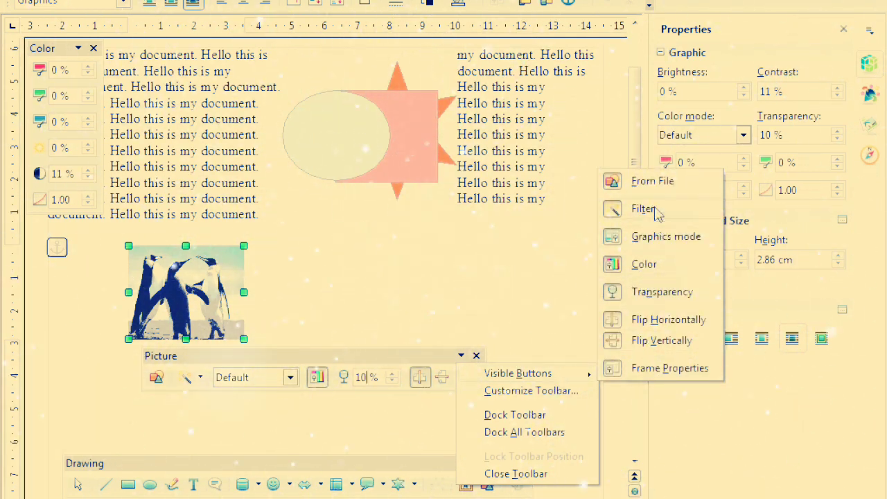
{"action": "left_click", "coordinate": [462, 357]}
{"action": "left_click", "coordinate": [463, 357]}
{"action": "mouse_move", "coordinate": [530, 375]}
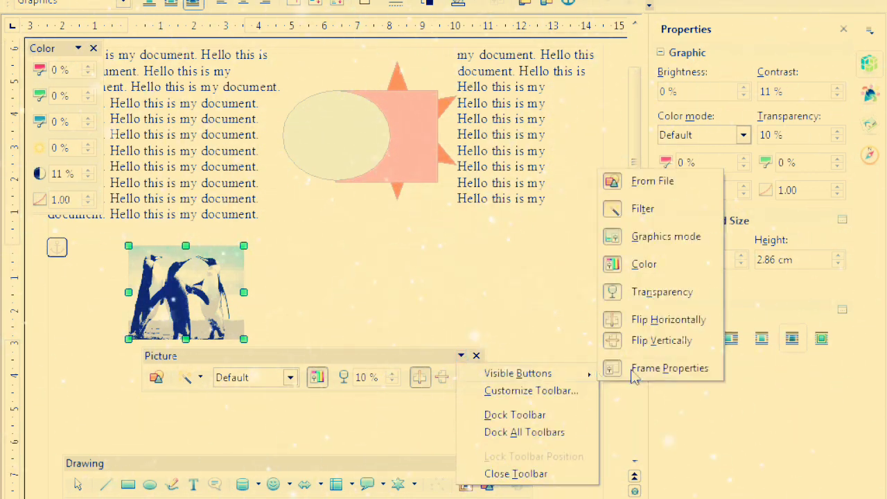
Open the Picture toolbar's customization settings and look over the keyboard shortcut and menu customization options
{"action": "left_click", "coordinate": [565, 393]}
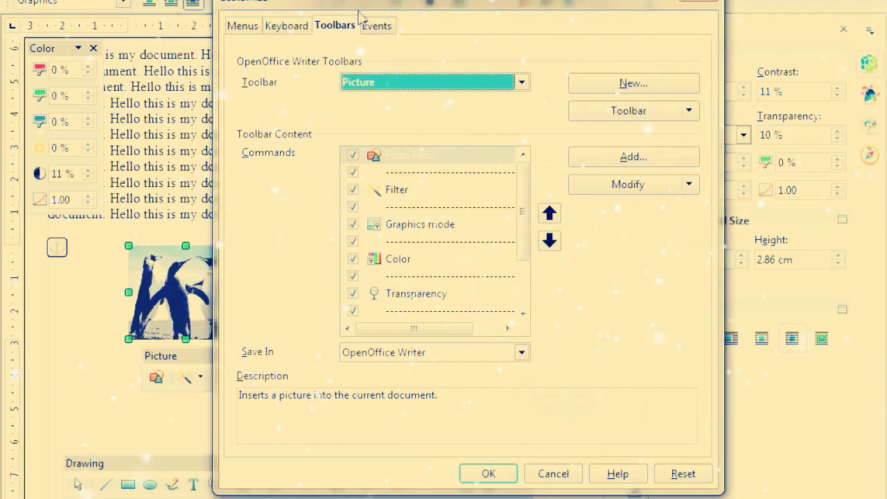
{"action": "left_click", "coordinate": [374, 35]}
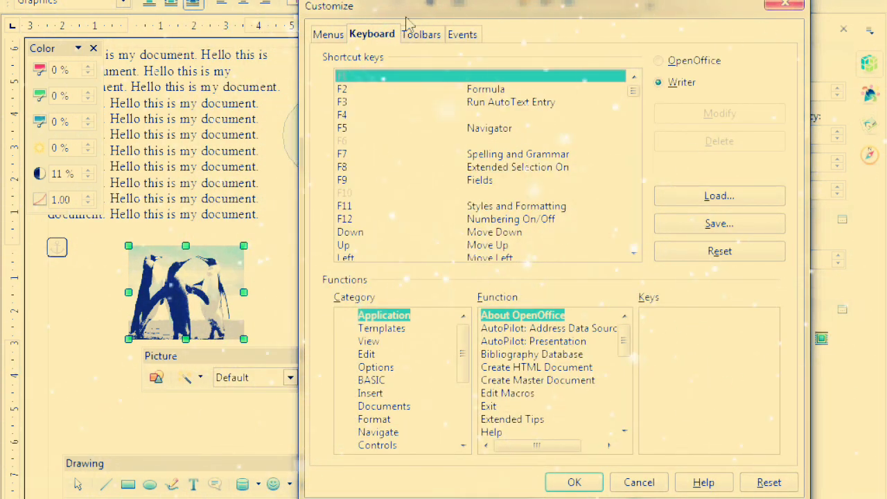
{"action": "left_click", "coordinate": [328, 34]}
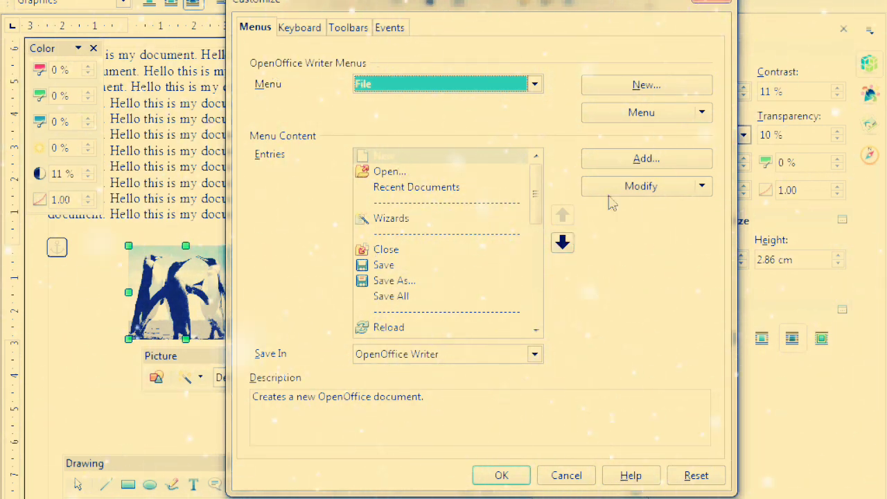
{"action": "left_click", "coordinate": [703, 113]}
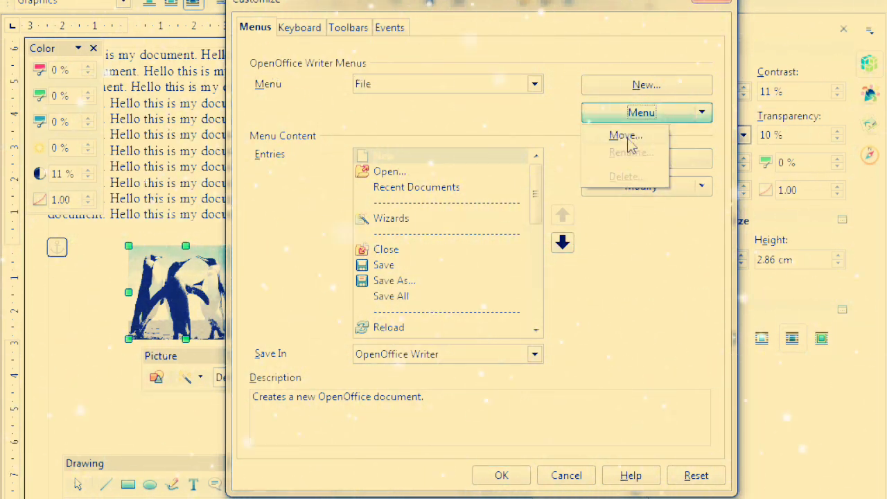
{"action": "left_click", "coordinate": [524, 111]}
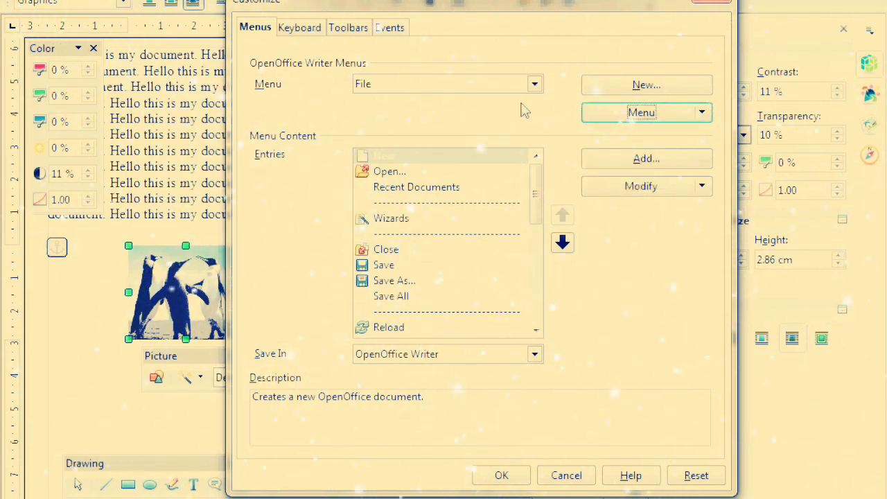
List the View menu's entries, look over the commands that can be added to it, and close the customization settings
{"action": "left_click", "coordinate": [534, 84]}
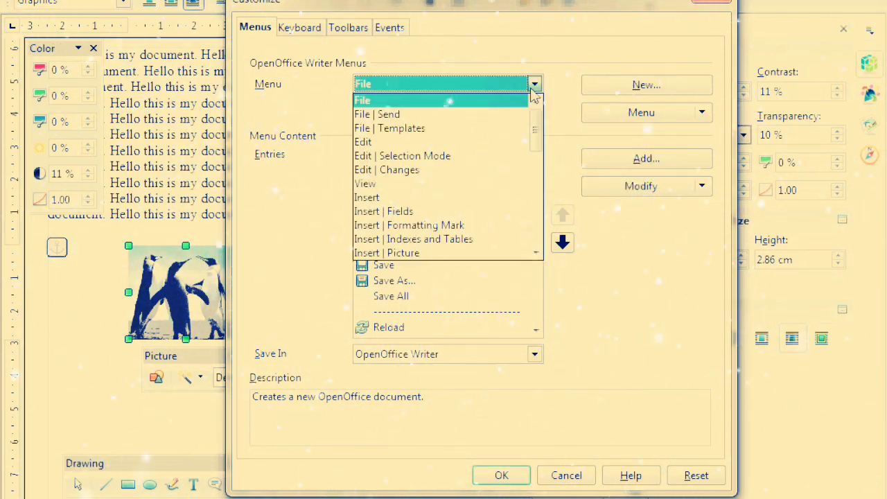
{"action": "left_click", "coordinate": [392, 184]}
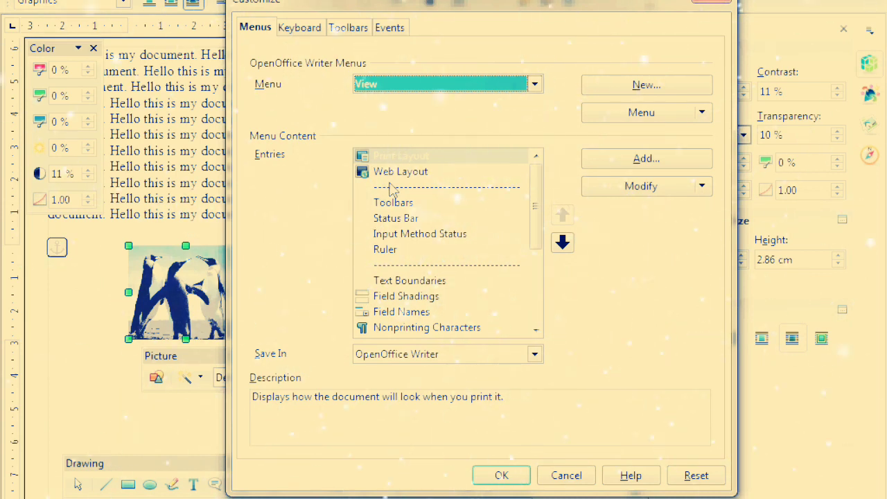
{"action": "left_click", "coordinate": [621, 165]}
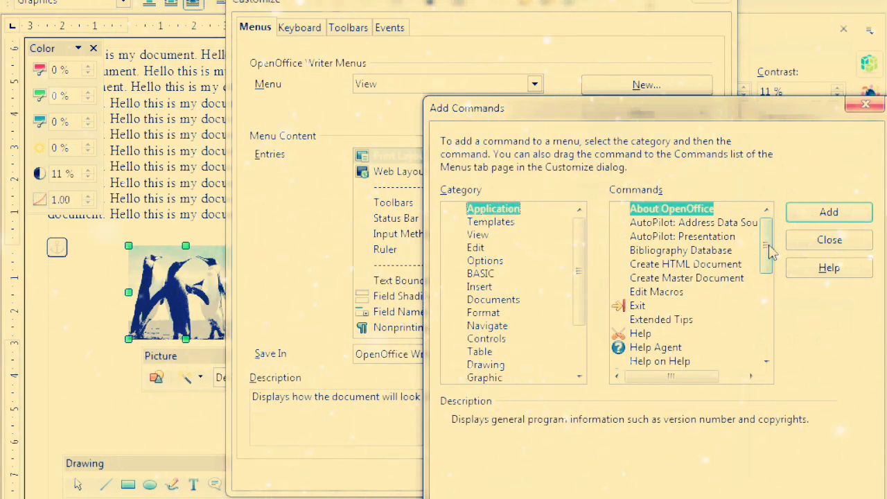
{"action": "left_click", "coordinate": [847, 244]}
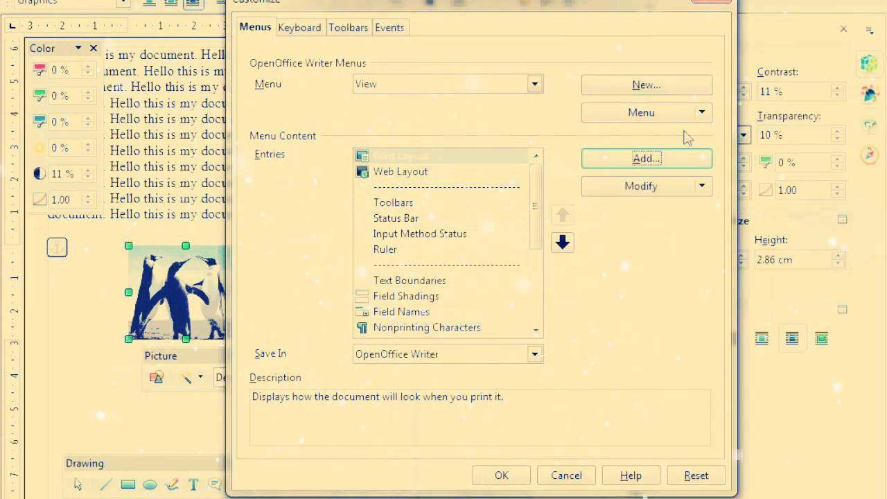
{"action": "left_click", "coordinate": [501, 476]}
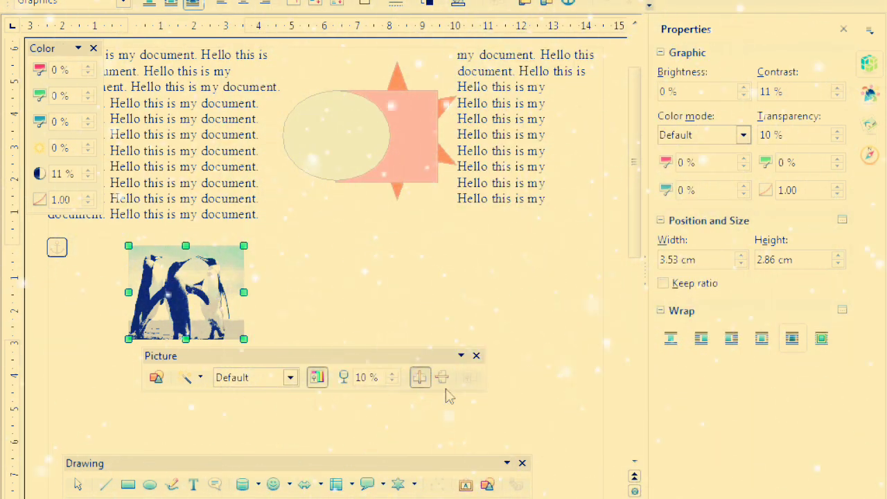
Close the Picture toolbar, check the questions document for the image properties question, and return to the picture document
{"action": "left_click", "coordinate": [476, 355]}
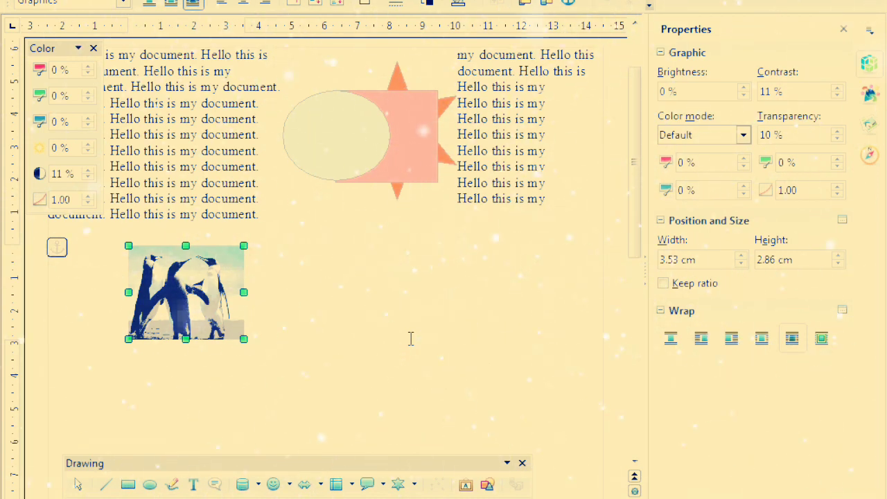
{"action": "key", "text": "alt+Tab"}
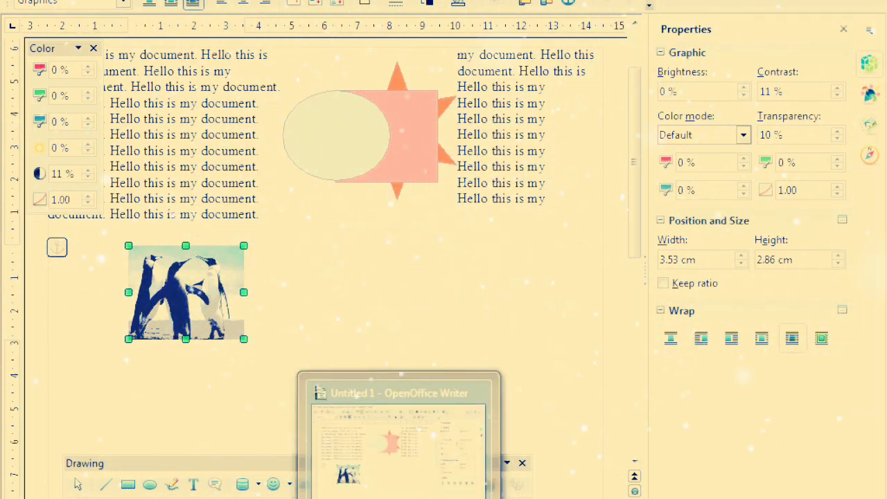
{"action": "left_click", "coordinate": [298, 350]}
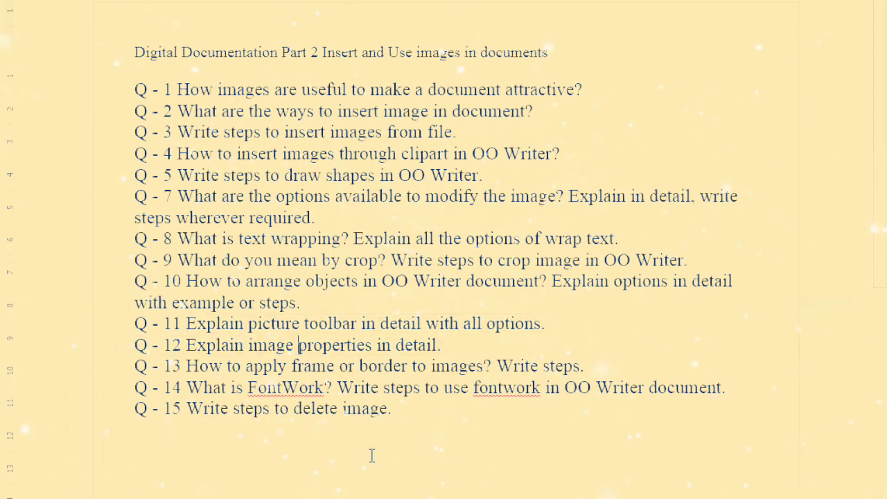
{"action": "key", "text": "alt+Tab"}
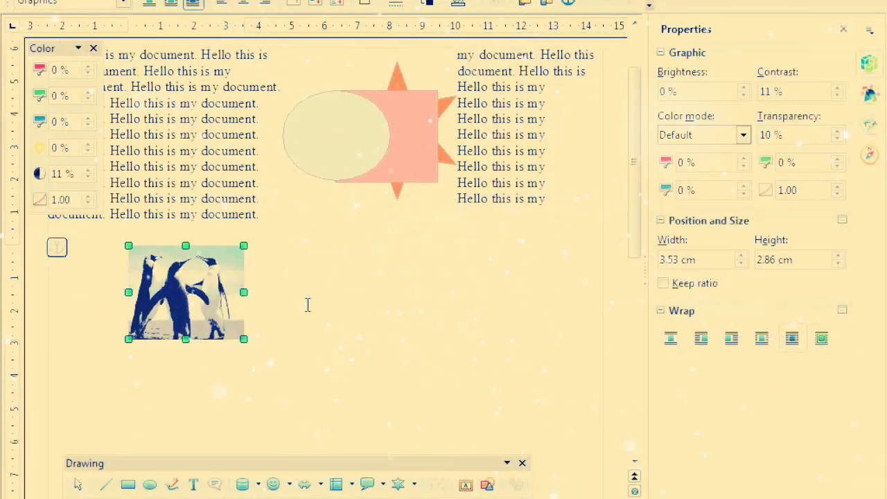
Try the Watermark color mode on the penguin picture and return it to Default
{"action": "left_click", "coordinate": [799, 89]}
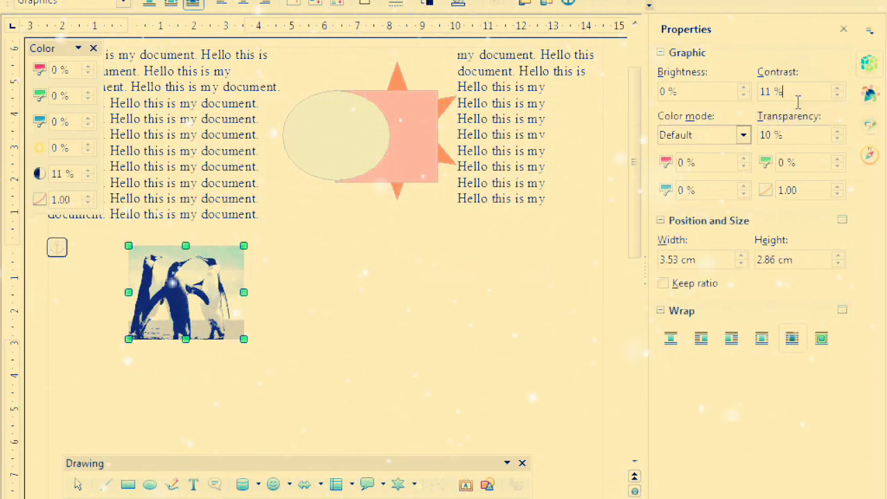
{"action": "left_click", "coordinate": [742, 136]}
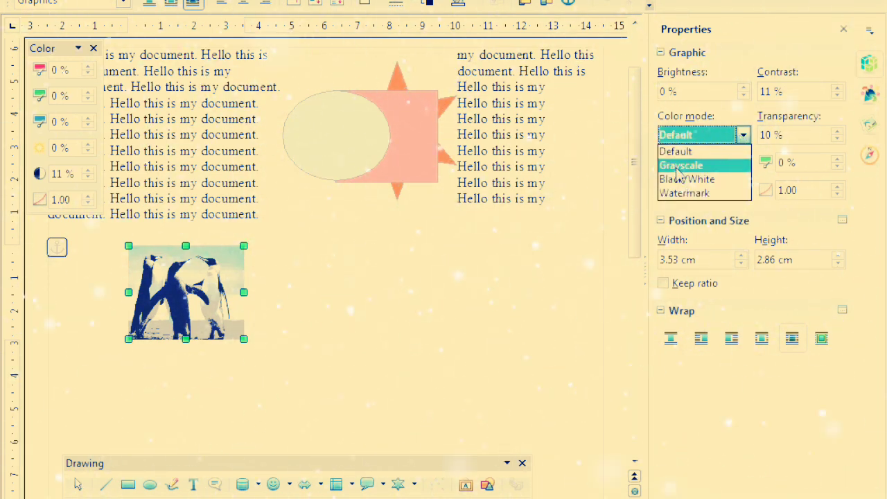
{"action": "left_click", "coordinate": [681, 193]}
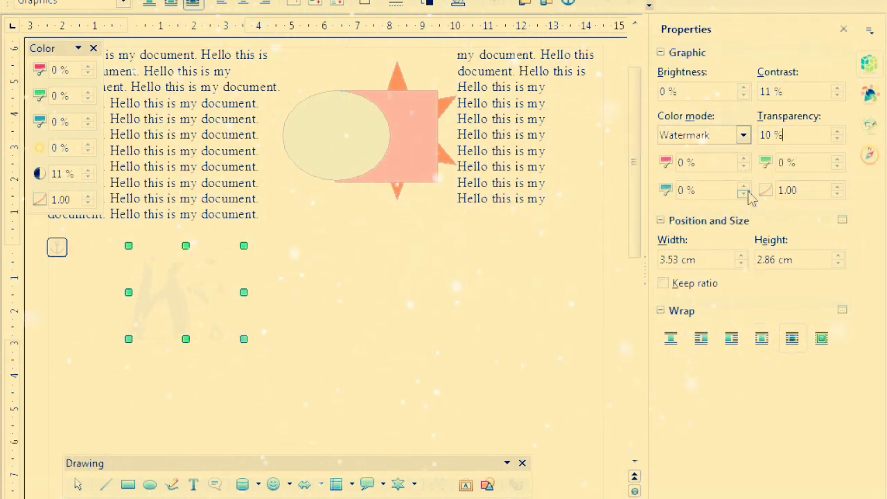
{"action": "left_click", "coordinate": [744, 135]}
{"action": "left_click", "coordinate": [681, 147]}
Try 50% and 100% transparency in the penguin picture's properties, and return the transparency to 10%
{"action": "left_click", "coordinate": [777, 135]}
{"action": "double_click", "coordinate": [772, 136]}
{"action": "type", "text": "50"}
{"action": "key", "text": "Return"}
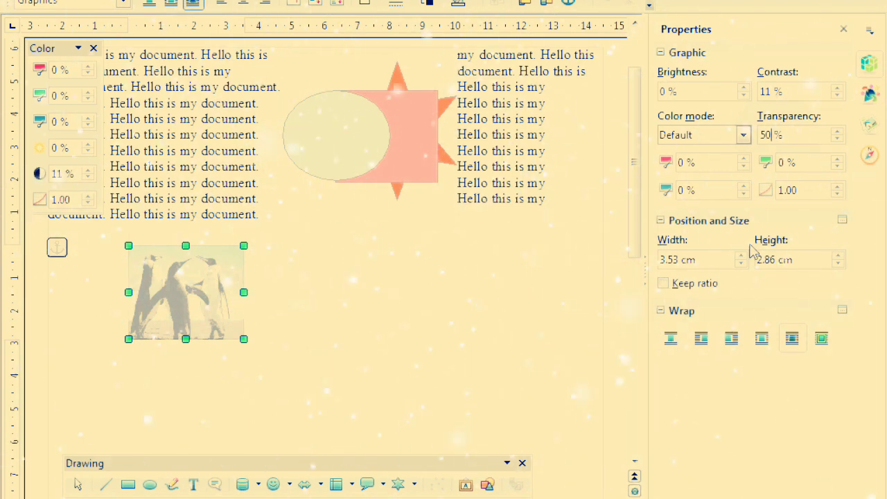
{"action": "left_click", "coordinate": [693, 221]}
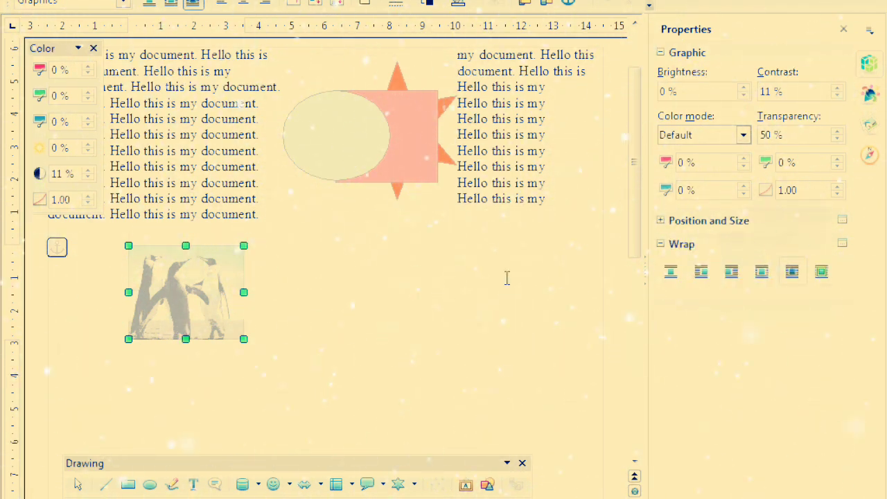
{"action": "left_click", "coordinate": [766, 134]}
{"action": "key", "text": "BackSpace"}
{"action": "type", "text": "10"}
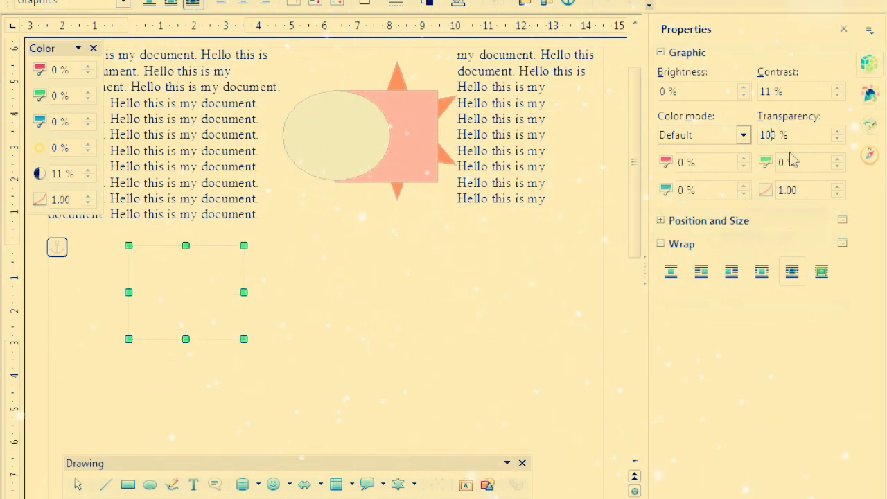
{"action": "key", "text": "BackSpace"}
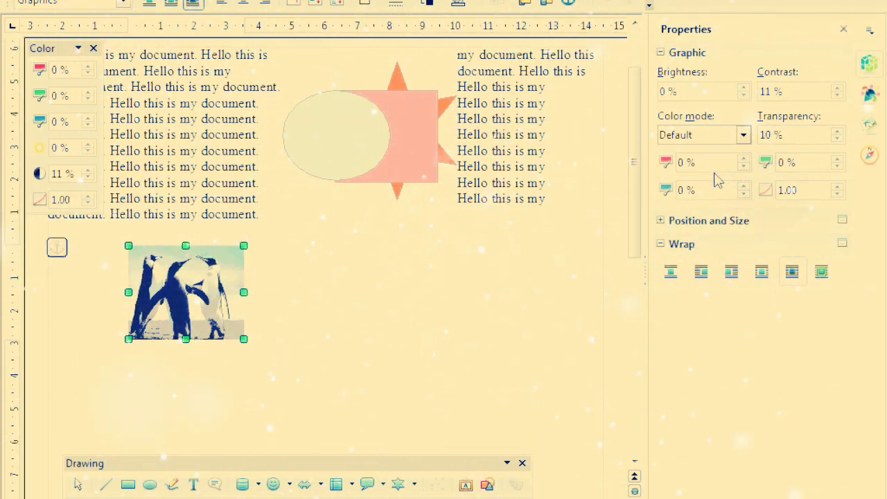
Widen the penguin picture to 4.63 cm in its position and size properties
{"action": "left_click", "coordinate": [814, 192]}
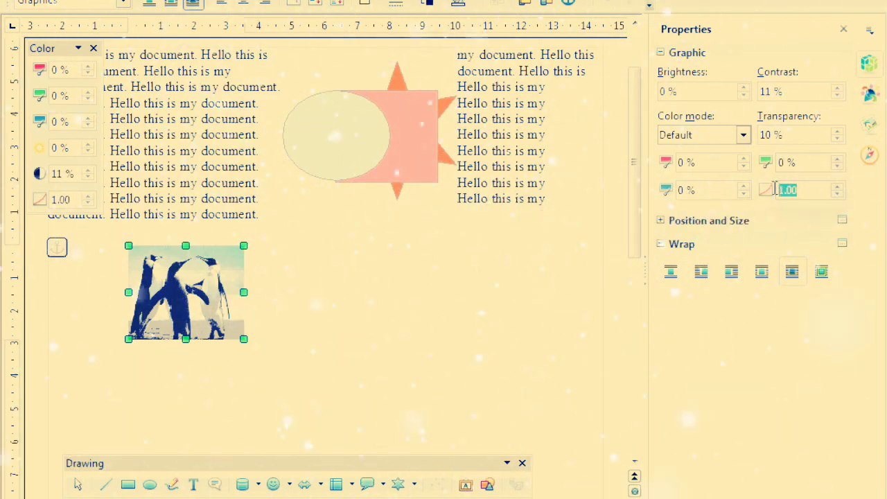
{"action": "left_click", "coordinate": [661, 221]}
{"action": "left_click", "coordinate": [705, 259]}
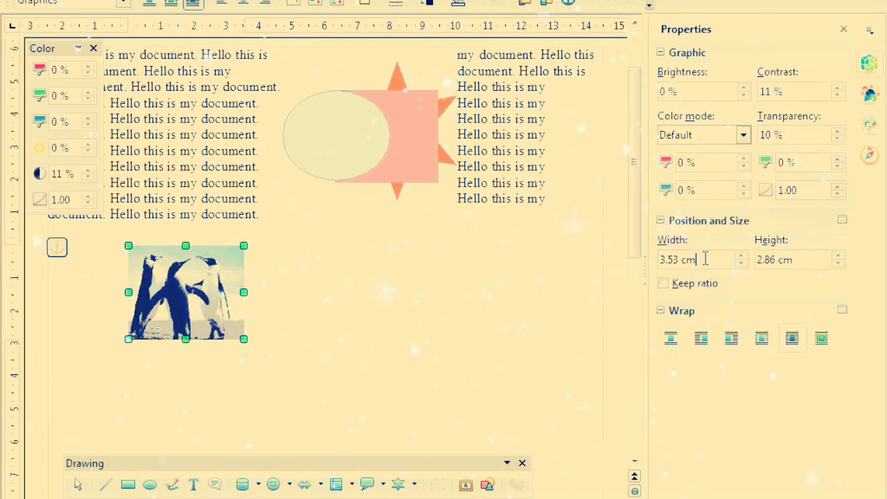
{"action": "left_click", "coordinate": [741, 256]}
{"action": "left_click", "coordinate": [741, 256]}
{"action": "left_click", "coordinate": [741, 256]}
{"action": "left_click", "coordinate": [741, 257]}
{"action": "left_click", "coordinate": [741, 257]}
{"action": "left_click", "coordinate": [742, 256]}
{"action": "left_click", "coordinate": [741, 257]}
{"action": "left_click", "coordinate": [741, 257]}
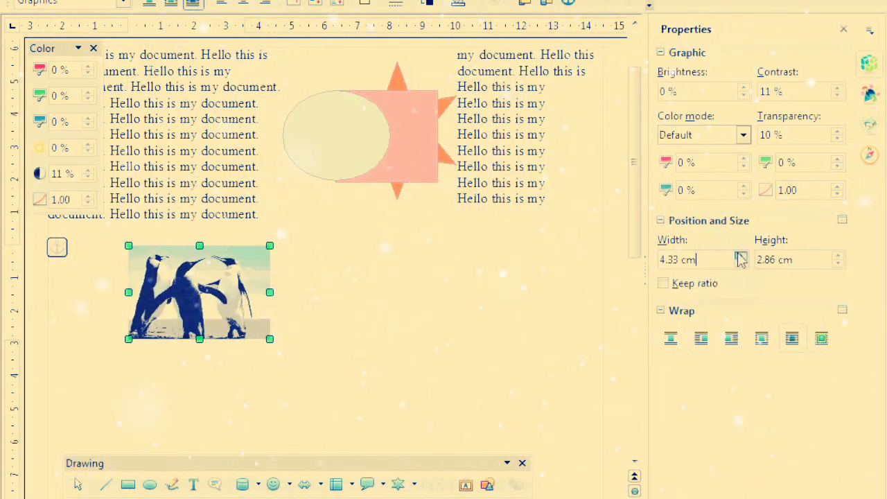
{"action": "left_click", "coordinate": [741, 257]}
{"action": "left_click", "coordinate": [741, 256]}
{"action": "left_click", "coordinate": [742, 257]}
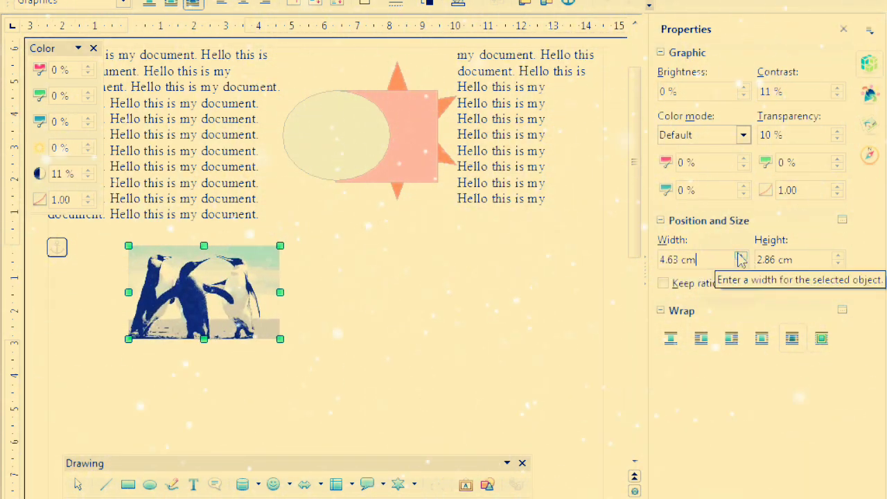
Increase the penguin picture's height to 4.06 cm
{"action": "left_click", "coordinate": [838, 257]}
{"action": "left_click", "coordinate": [839, 257]}
{"action": "left_click", "coordinate": [838, 258]}
{"action": "left_click", "coordinate": [838, 257]}
{"action": "left_click", "coordinate": [838, 257]}
{"action": "left_click", "coordinate": [839, 257]}
{"action": "left_click", "coordinate": [838, 257]}
{"action": "left_click", "coordinate": [838, 257]}
{"action": "left_click", "coordinate": [838, 257]}
{"action": "left_click", "coordinate": [839, 257]}
{"action": "left_click", "coordinate": [838, 258]}
{"action": "left_click", "coordinate": [838, 257]}
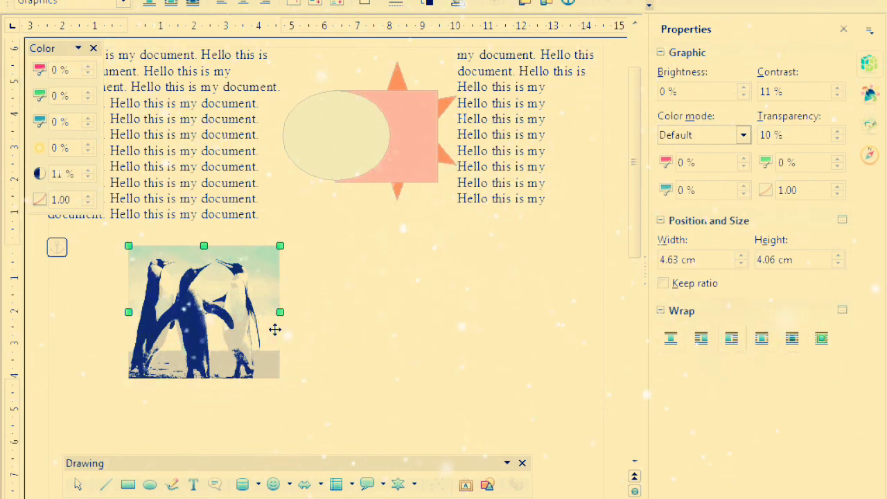
Reposition the penguin picture in the empty area below the text, and check the questions document for the frame or border question
{"action": "left_click_drag", "start_coordinate": [211, 180], "coordinate": [346, 292]}
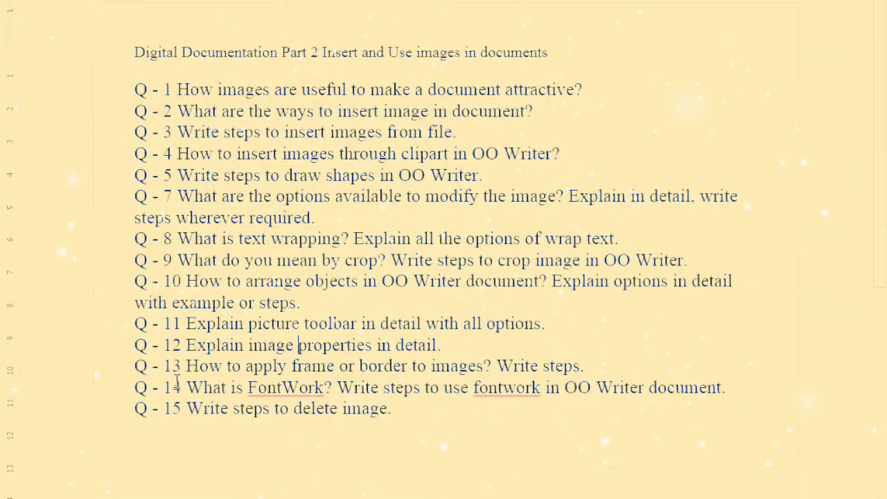
{"action": "left_click_drag", "start_coordinate": [186, 366], "coordinate": [519, 366]}
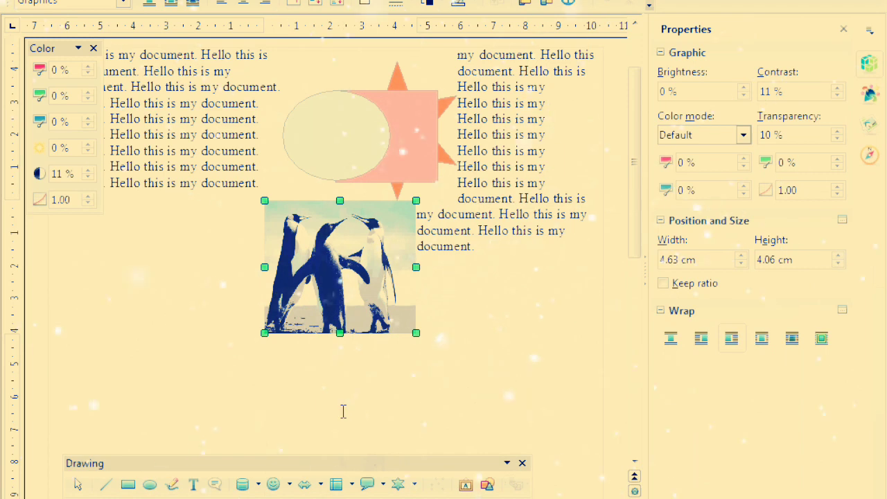
{"action": "left_click", "coordinate": [343, 411]}
{"action": "left_click_drag", "start_coordinate": [329, 295], "coordinate": [245, 348]}
{"action": "left_click", "coordinate": [306, 301]}
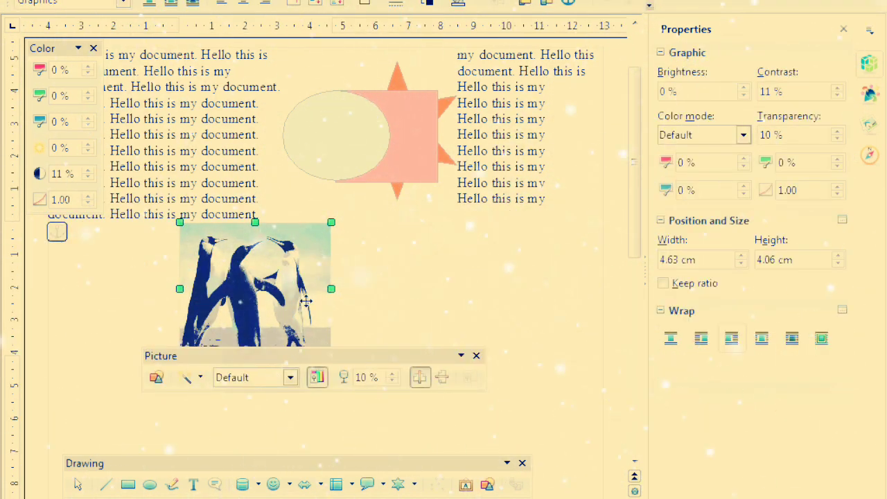
{"action": "left_click_drag", "start_coordinate": [299, 289], "coordinate": [307, 321]}
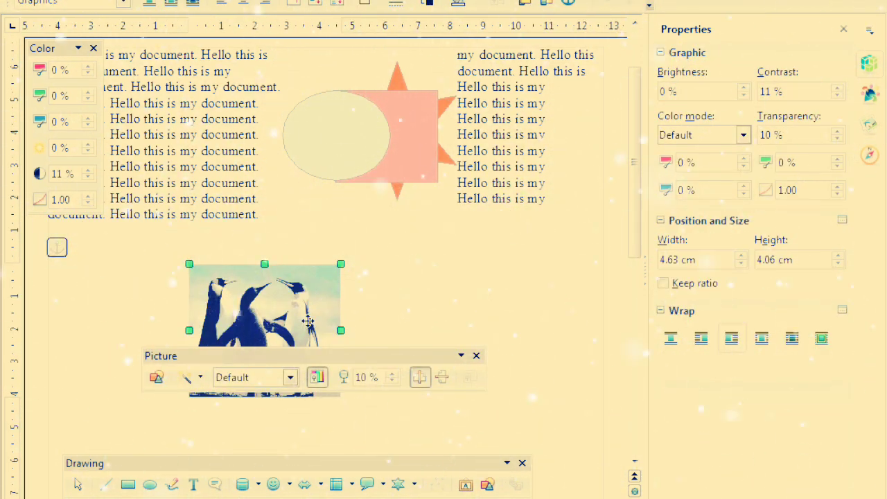
Show Styles and Formatting with the list of frame styles for the penguin picture
{"action": "right_click", "coordinate": [308, 321]}
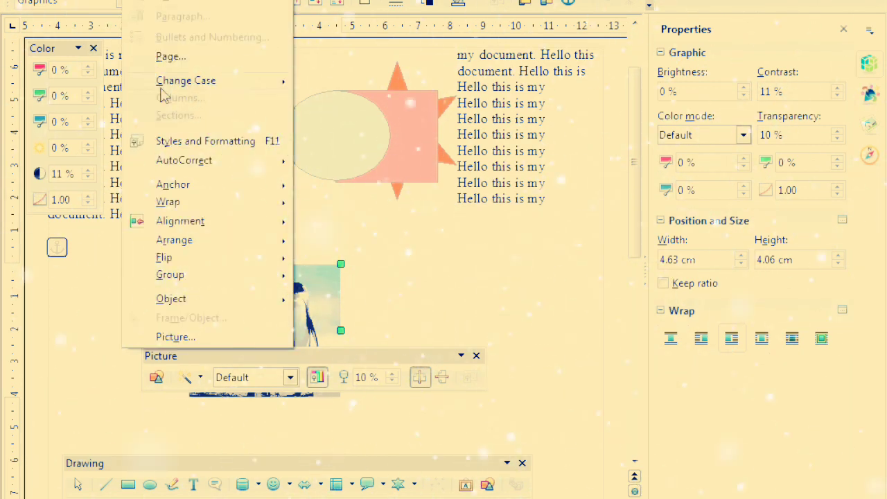
{"action": "left_click", "coordinate": [174, 140]}
{"action": "left_click_drag", "start_coordinate": [499, 102], "coordinate": [645, 228]}
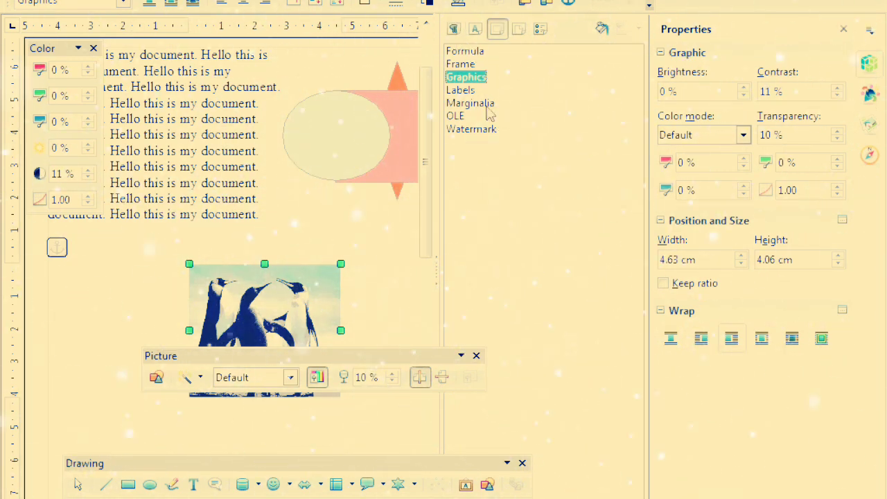
Close the Drawing and Picture toolbars and apply the Frame style to the penguin picture with fill format mode
{"action": "left_click", "coordinate": [466, 65]}
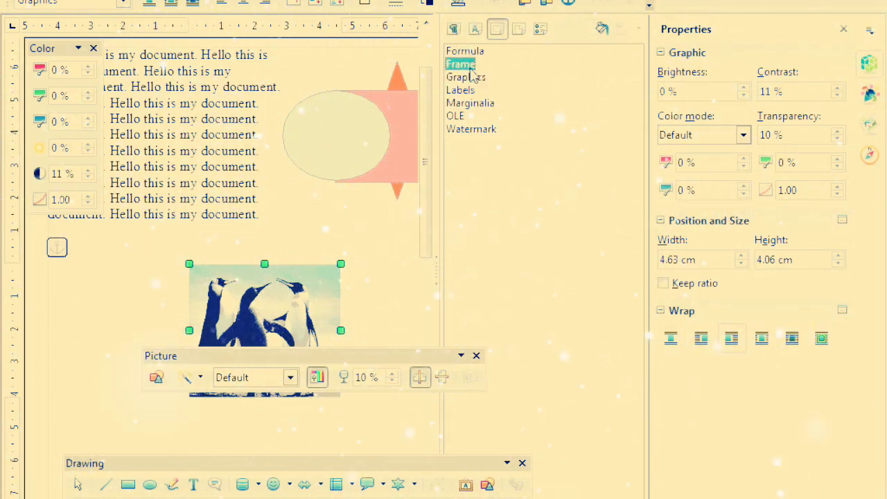
{"action": "left_click", "coordinate": [522, 463]}
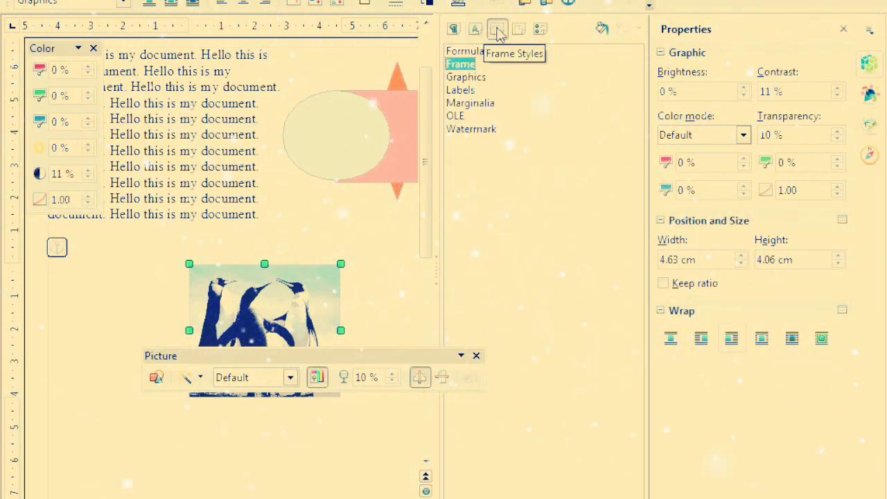
{"action": "left_click", "coordinate": [477, 356]}
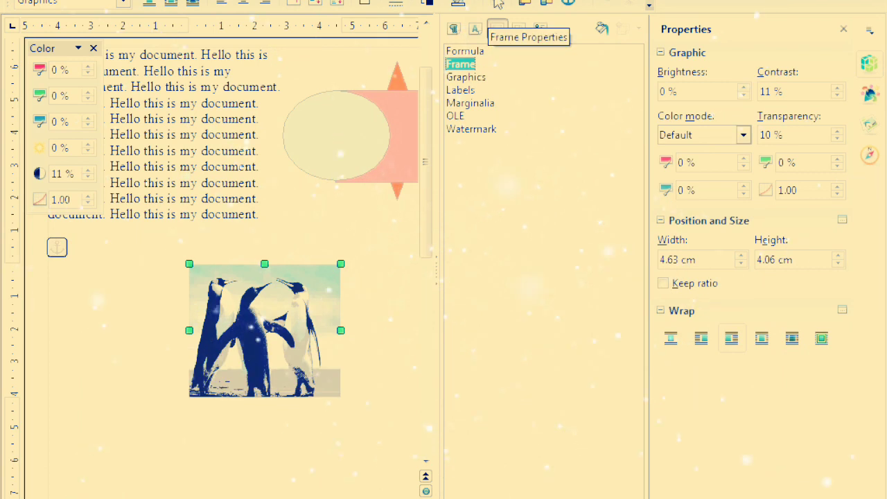
{"action": "left_click", "coordinate": [454, 29]}
{"action": "left_click", "coordinate": [498, 33]}
{"action": "left_click", "coordinate": [461, 65]}
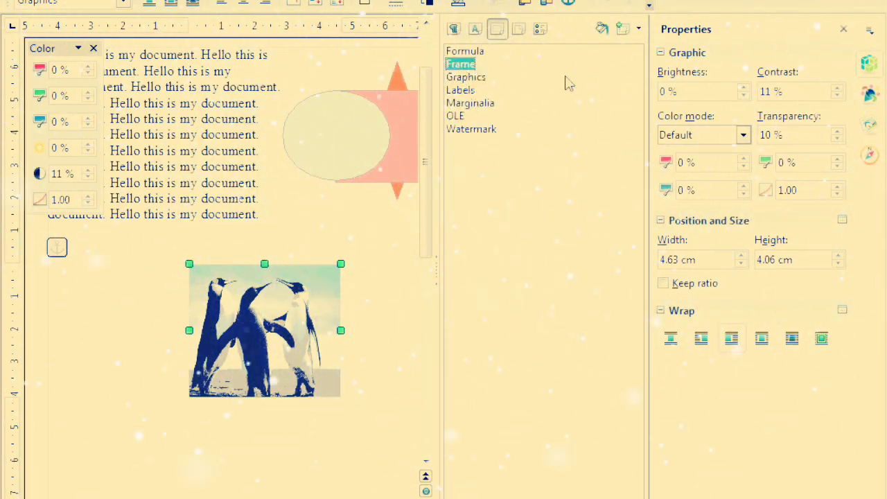
{"action": "left_click", "coordinate": [602, 28]}
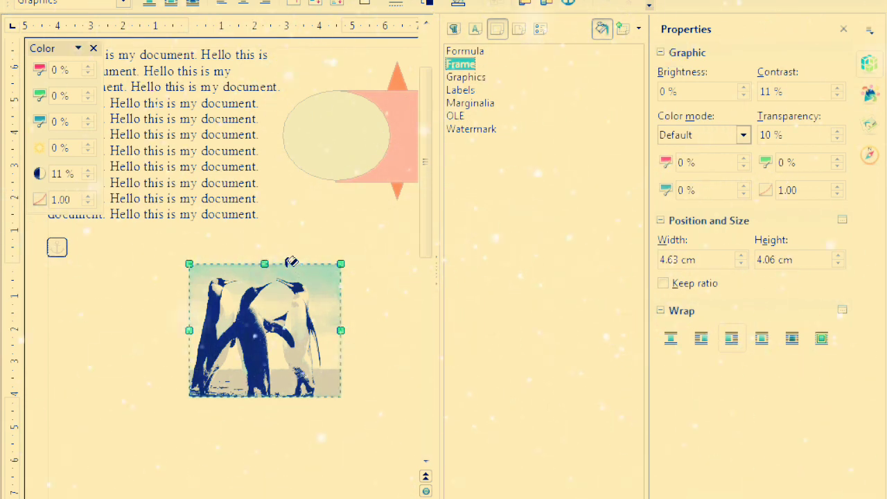
{"action": "left_click", "coordinate": [291, 261]}
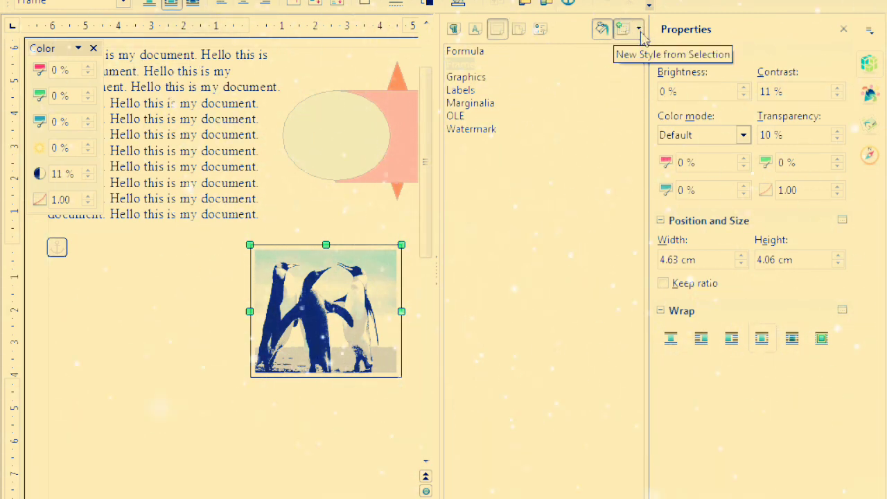
Give the penguin picture an orange border on all four sides with the last 9.00 pt multi-line style in the list
{"action": "left_click", "coordinate": [844, 29]}
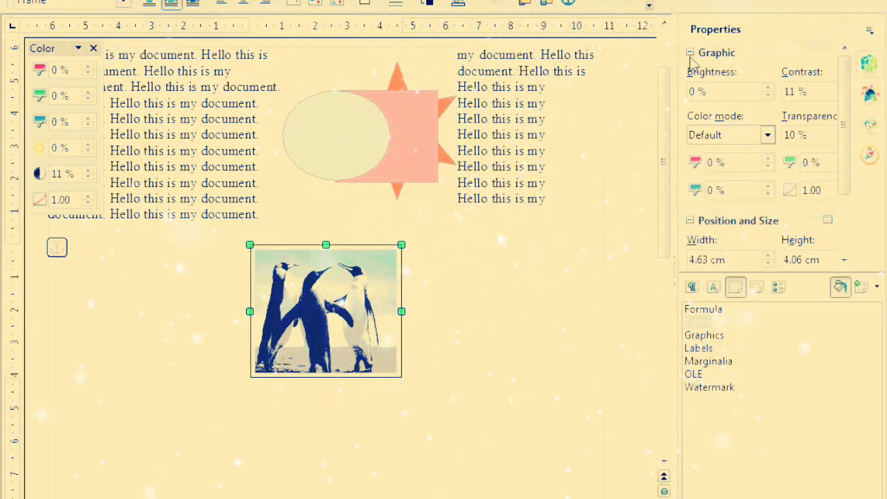
{"action": "key", "text": "shift+F10"}
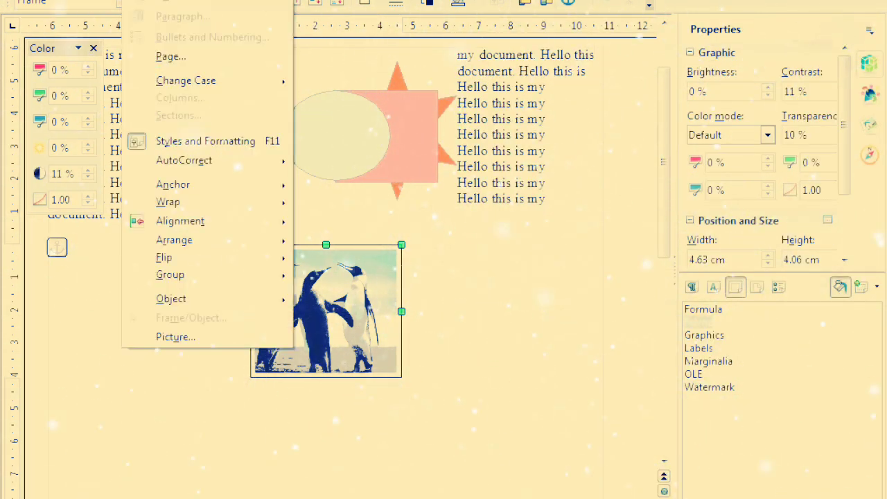
{"action": "left_click", "coordinate": [191, 338]}
{"action": "left_click", "coordinate": [323, 140]}
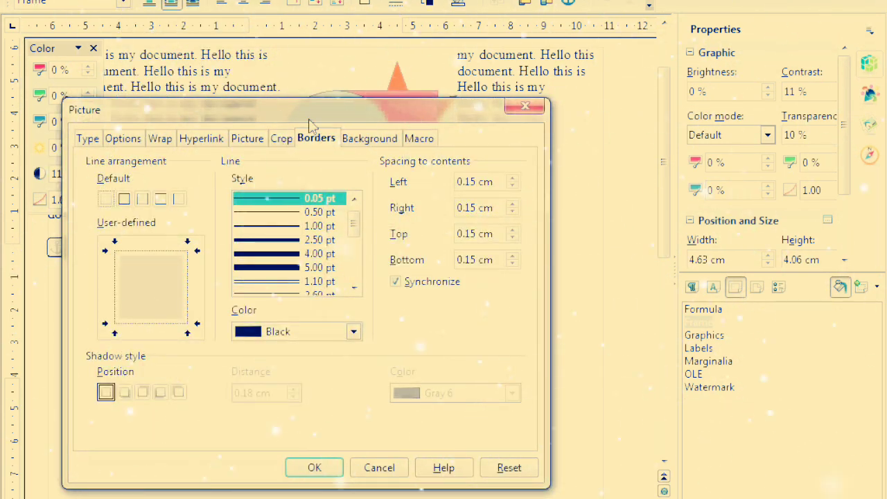
{"action": "left_click", "coordinate": [184, 247]}
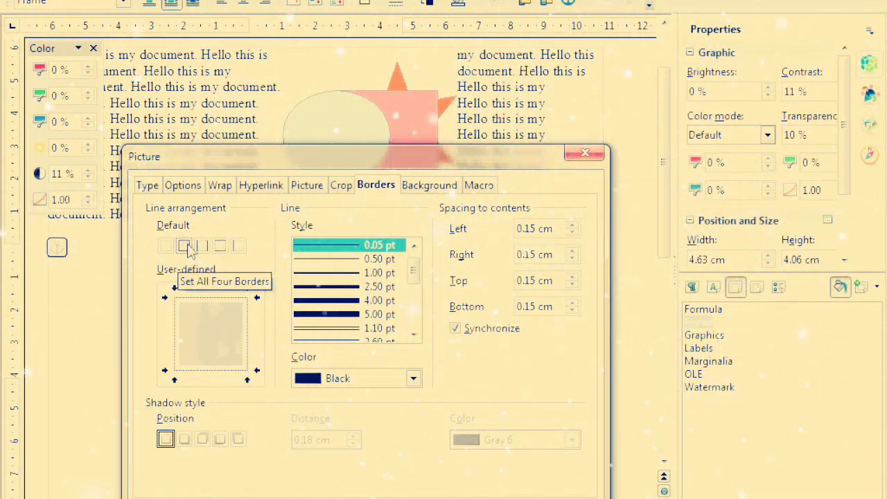
{"action": "left_click", "coordinate": [414, 378]}
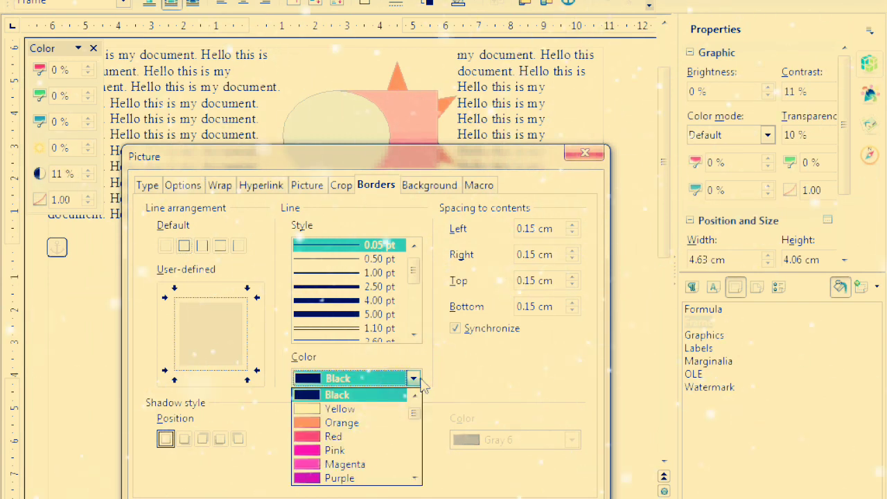
{"action": "left_click", "coordinate": [338, 421]}
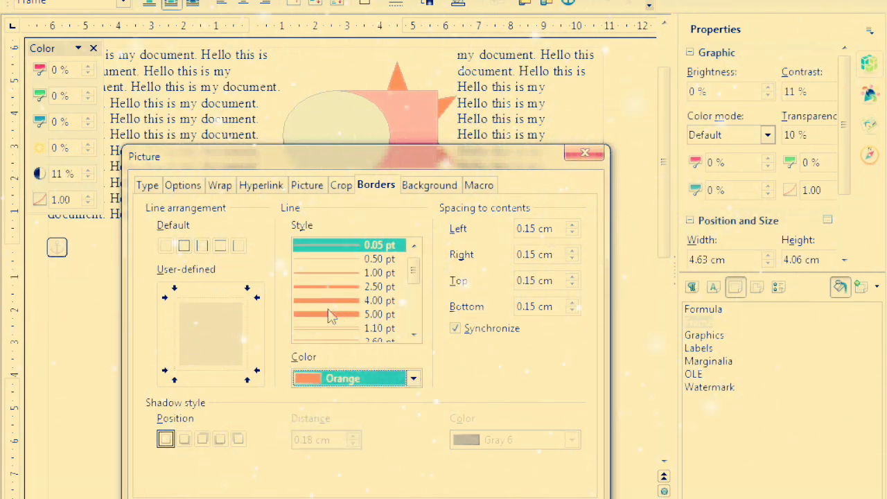
{"action": "left_click", "coordinate": [331, 315]}
{"action": "left_click_drag", "start_coordinate": [413, 272], "coordinate": [416, 316]}
{"action": "left_click", "coordinate": [329, 332]}
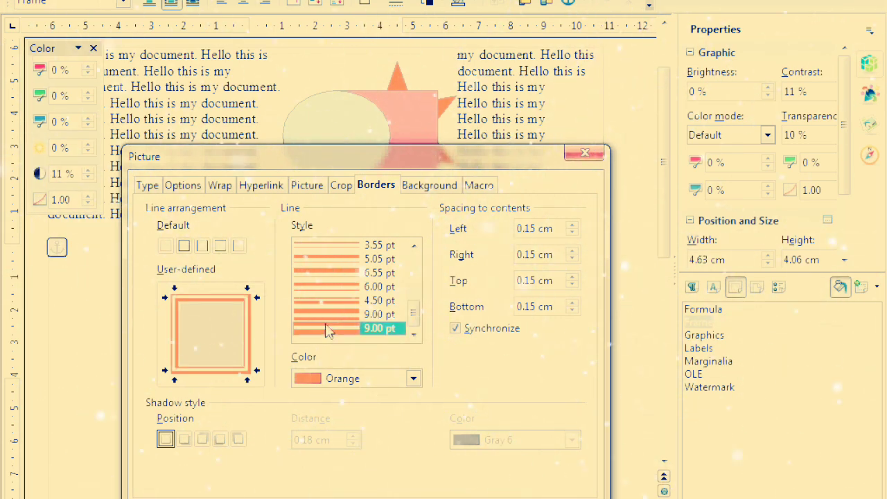
Try the shadow positions, cast the penguin picture's shadow to the top left, and apply the border settings
{"action": "left_click", "coordinate": [188, 441]}
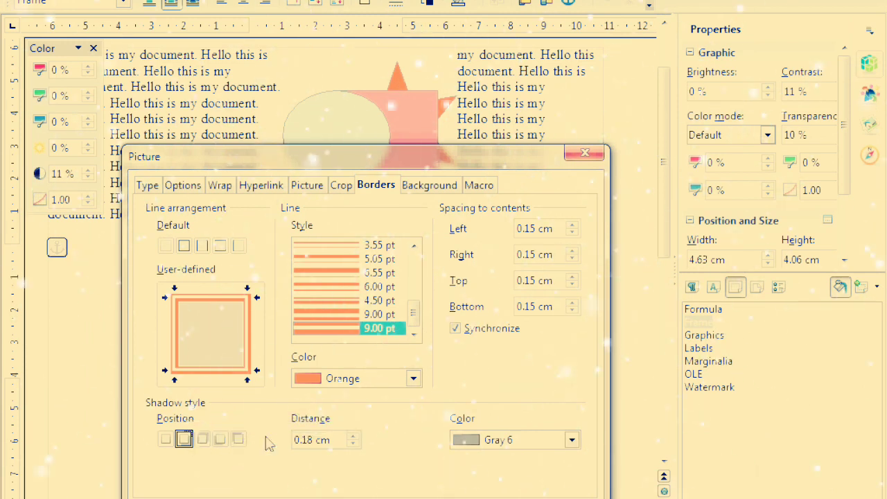
{"action": "left_click", "coordinate": [202, 441]}
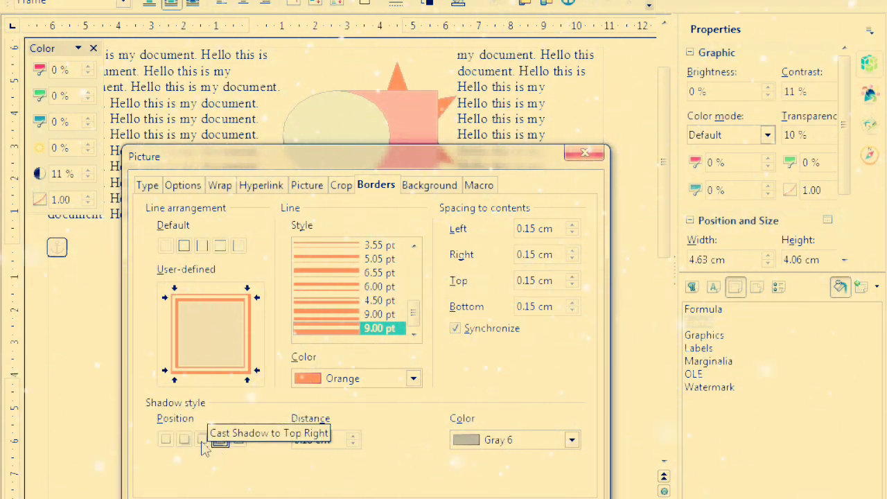
{"action": "left_click", "coordinate": [221, 440]}
{"action": "left_click", "coordinate": [237, 442]}
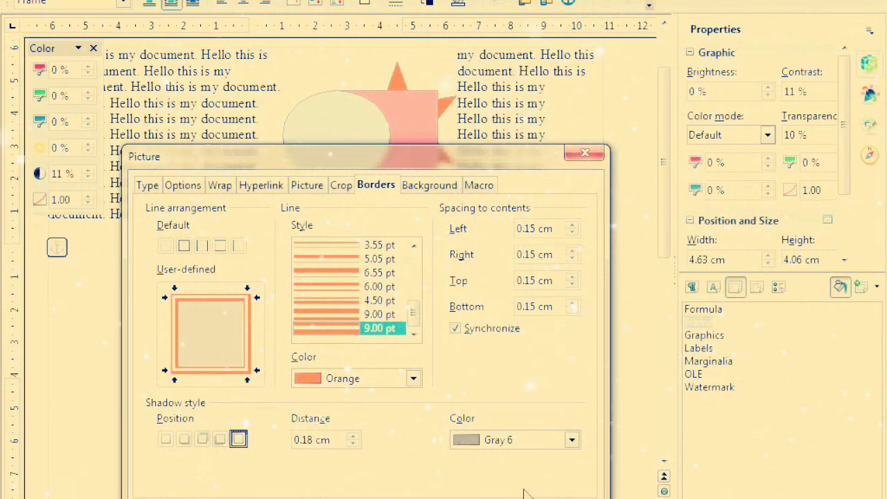
{"action": "left_click", "coordinate": [350, 498]}
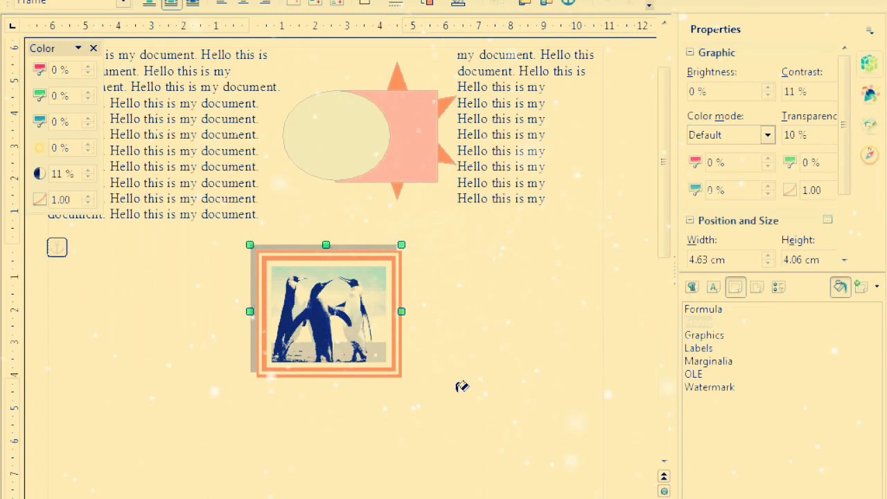
Deselect the penguin picture, check the questions document for the next question, and leave fill format mode
{"action": "left_click", "coordinate": [460, 388]}
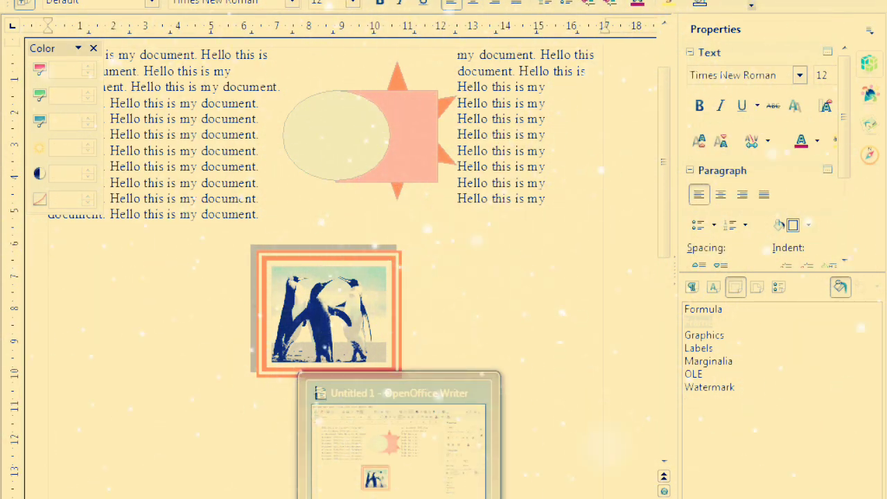
{"action": "left_click", "coordinate": [400, 498]}
{"action": "left_click_drag", "start_coordinate": [188, 390], "coordinate": [727, 387]}
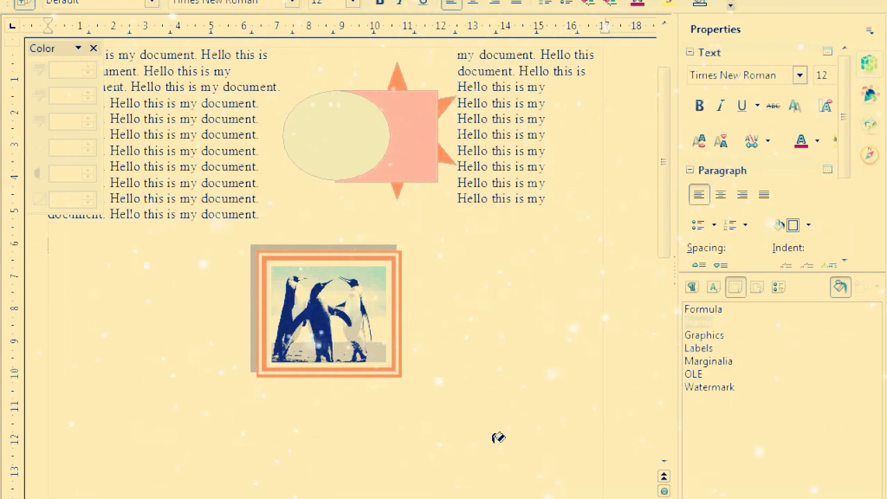
{"action": "key", "text": "Escape"}
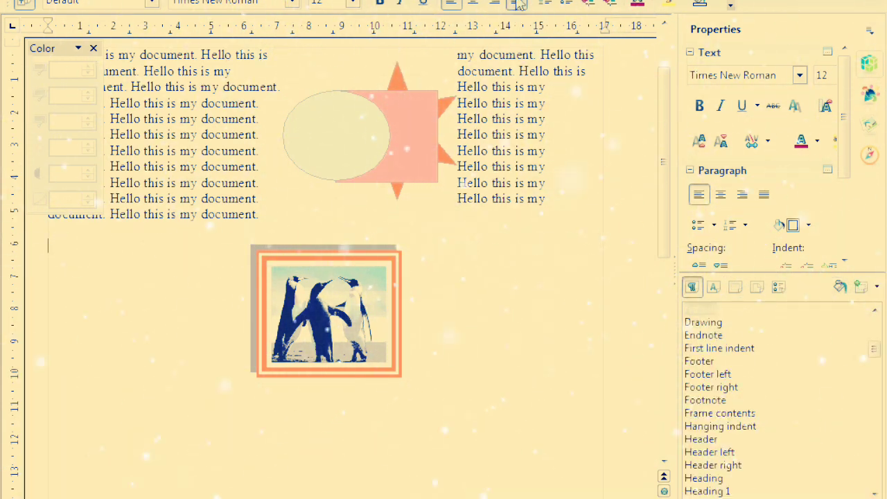
Show the Drawing toolbar and insert a Fontwork object in the Favorite 23 style from the Fontwork Gallery
{"action": "left_click", "coordinate": [563, 3]}
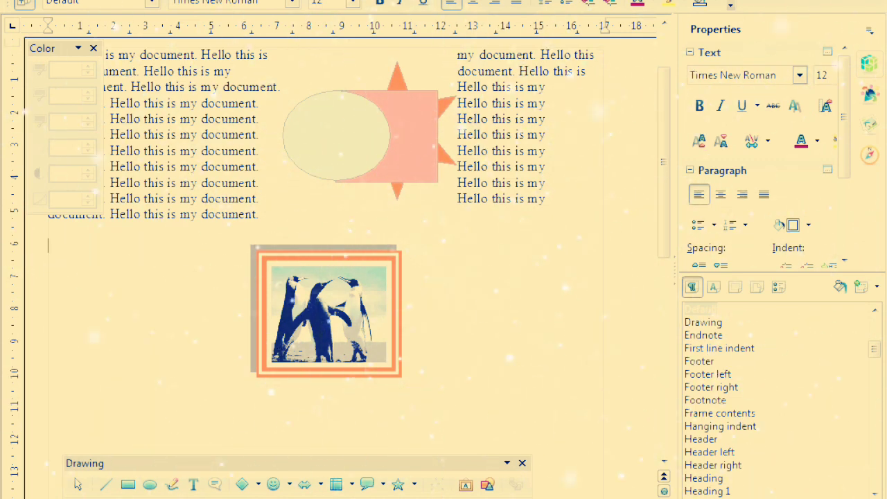
{"action": "left_click", "coordinate": [465, 485]}
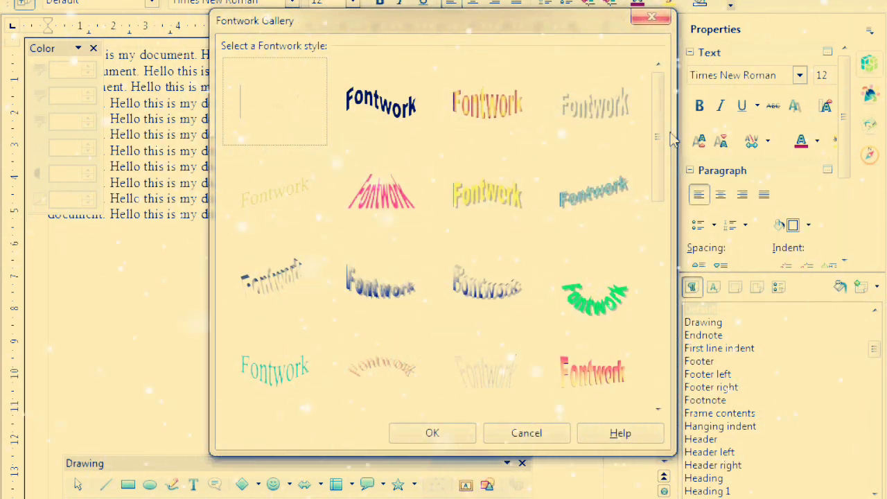
{"action": "left_click_drag", "start_coordinate": [657, 138], "coordinate": [650, 217]}
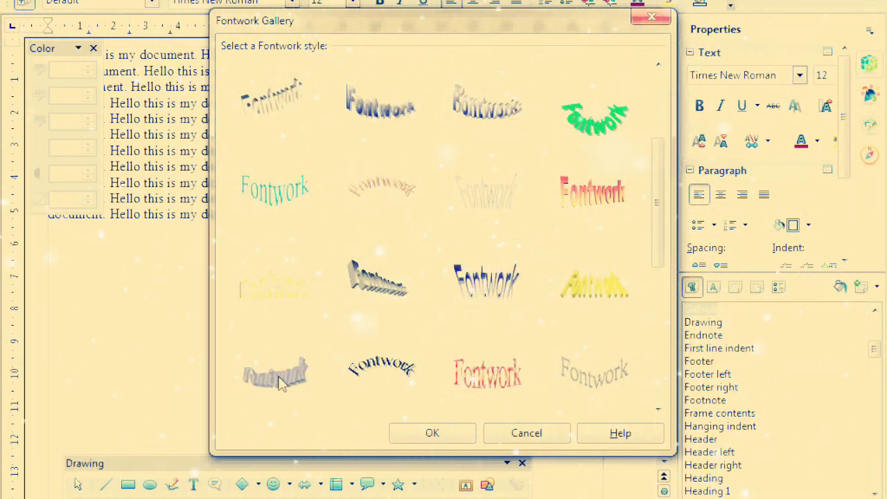
{"action": "left_click", "coordinate": [481, 396]}
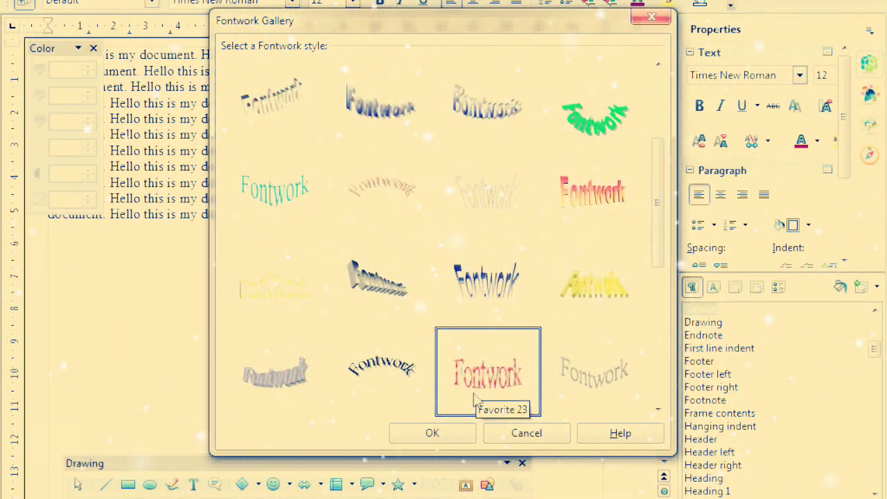
{"action": "left_click", "coordinate": [444, 435]}
{"action": "scroll", "coordinate": [394, 265], "scroll_direction": "down", "scroll_amount": 3}
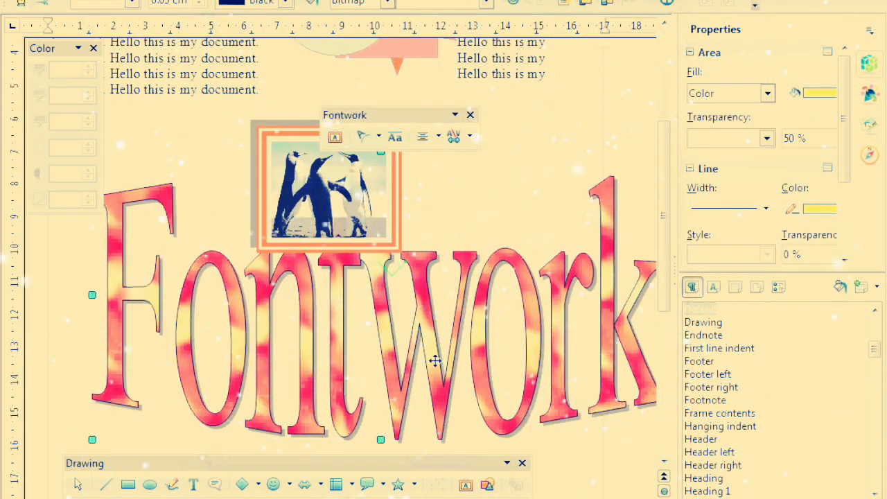
Replace the sample text of the Fontwork object with "OO Writer"
{"action": "double_click", "coordinate": [379, 342]}
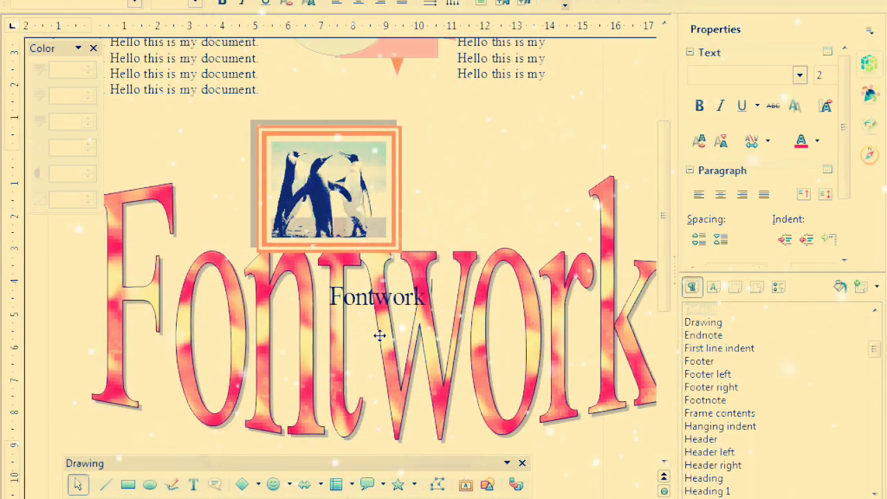
{"action": "key", "text": "ctrl+a"}
{"action": "type", "text": "Hello this is my document."}
{"action": "type", "text": "OO"}
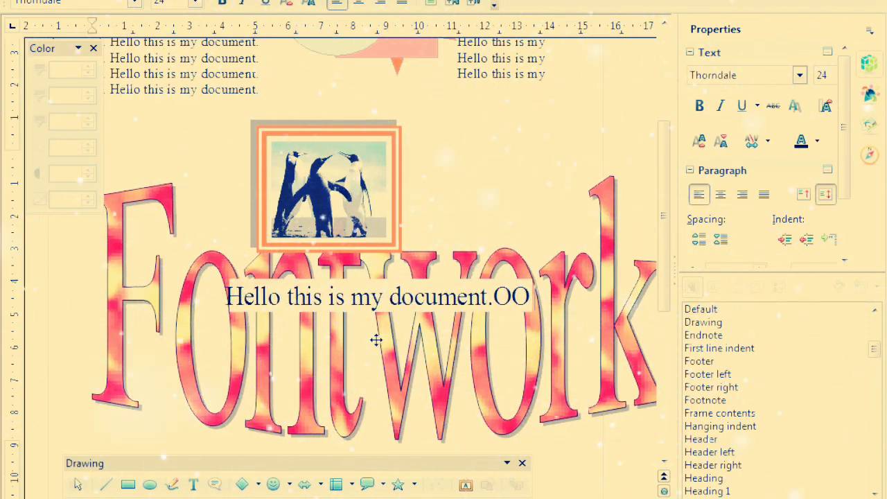
{"action": "key", "text": "ctrl+a"}
{"action": "key", "text": "Escape"}
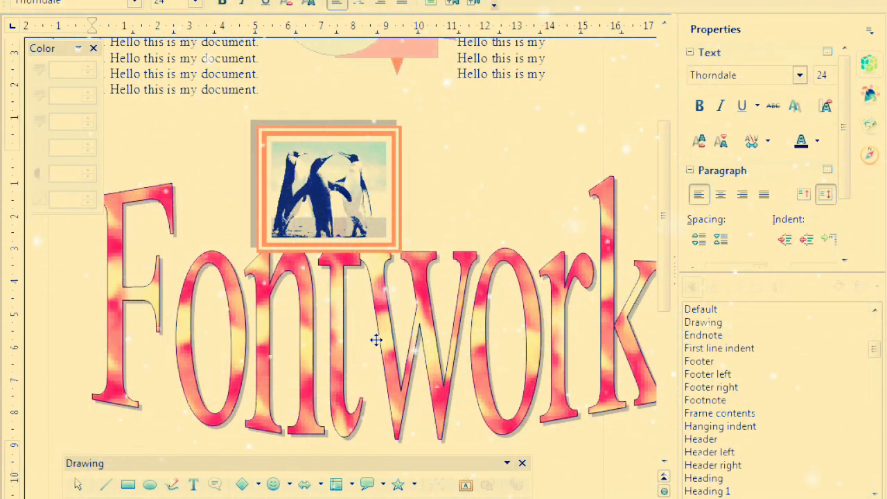
{"action": "type", "text": "oo"}
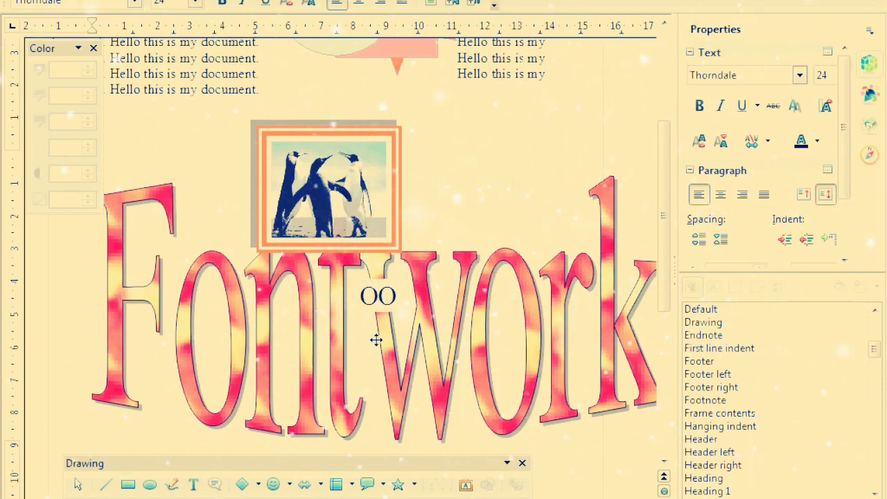
{"action": "type", "text": " Writer"}
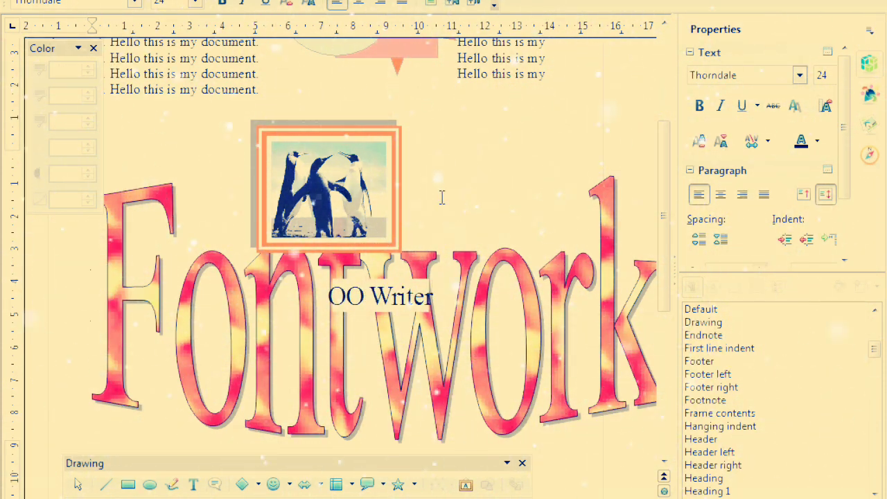
{"action": "key", "text": "Escape"}
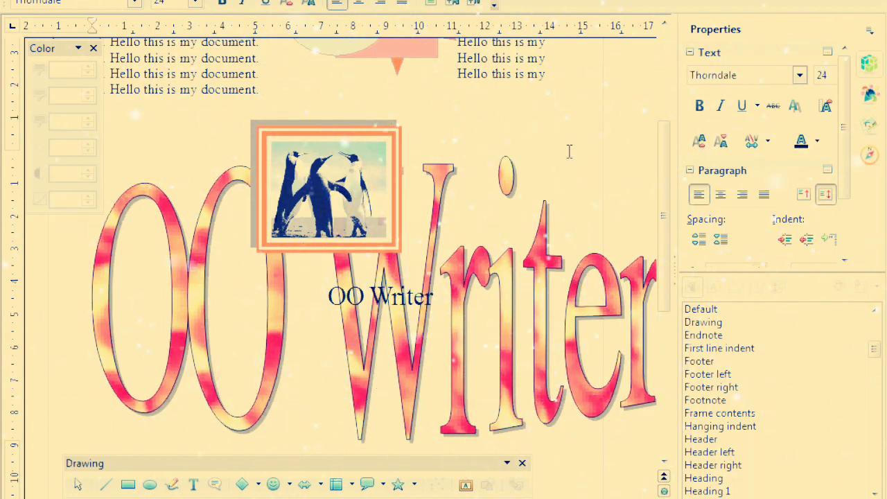
{"action": "key", "text": "Escape"}
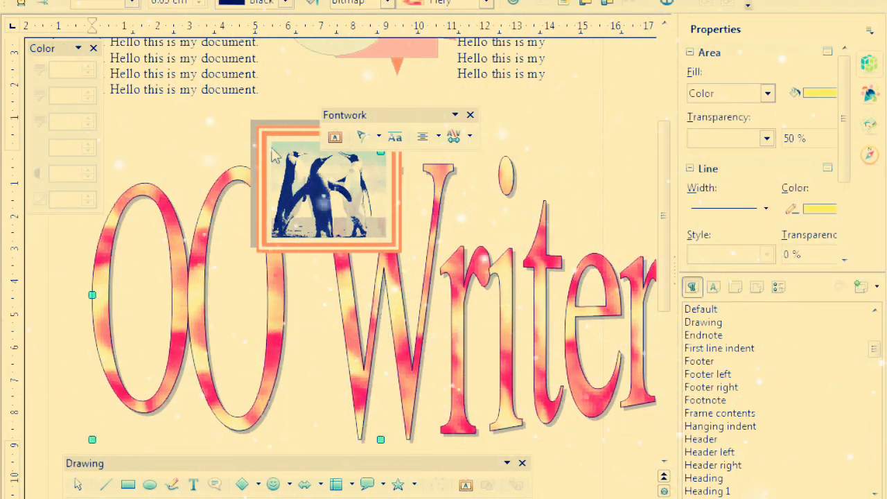
Delete the framed penguin picture and select the "OO Writer" Fontwork object below the text
{"action": "left_click", "coordinate": [300, 184]}
{"action": "key", "text": "Delete"}
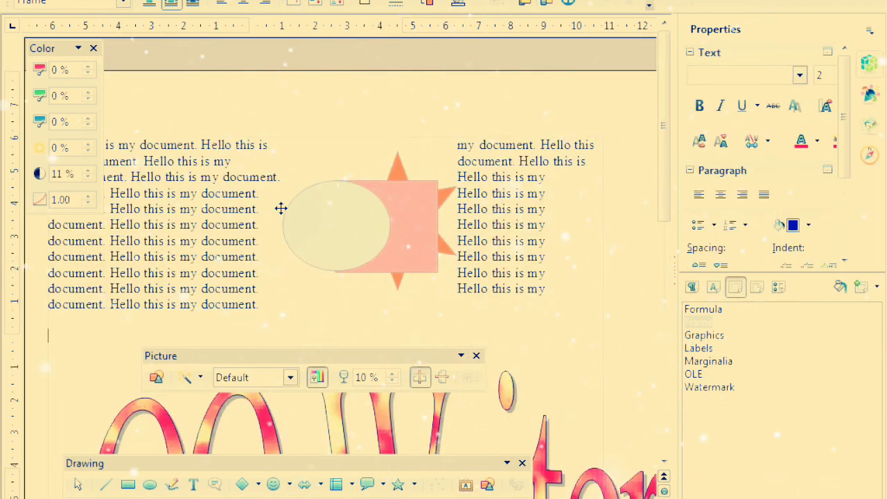
{"action": "scroll", "coordinate": [299, 202], "scroll_direction": "down", "scroll_amount": 7}
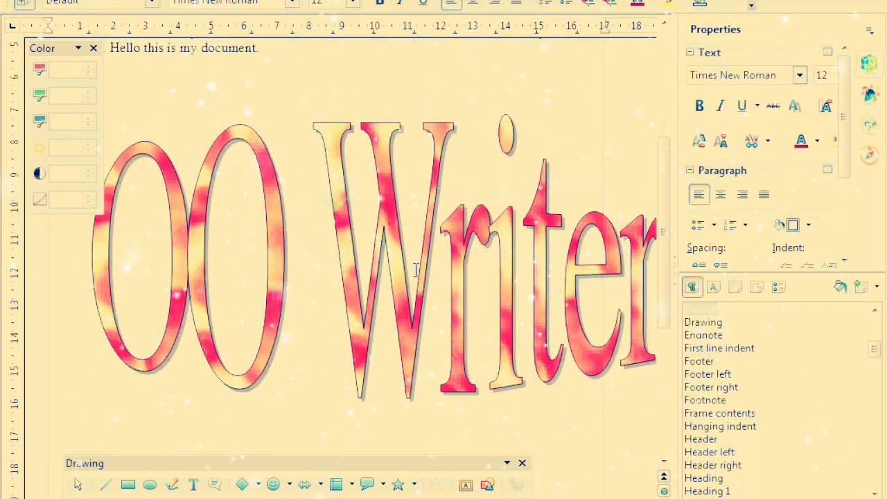
{"action": "left_click", "coordinate": [319, 275]}
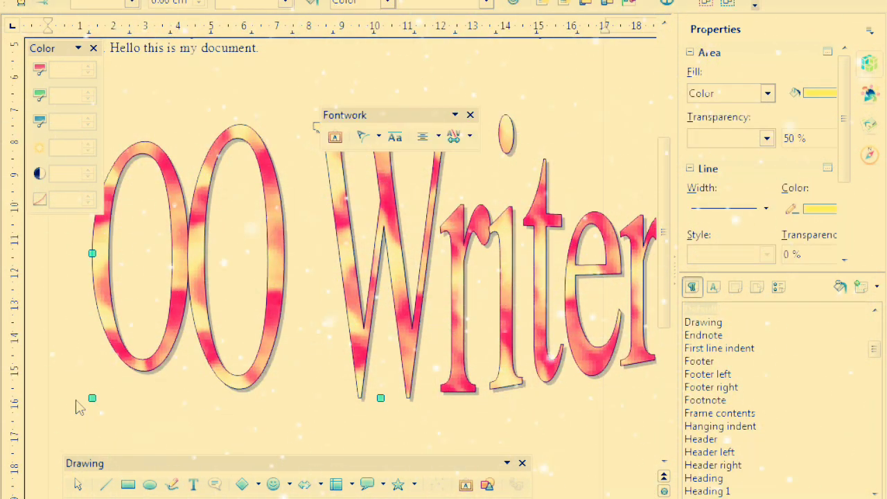
Shrink the "OO Writer" Fontwork object to about 9.5 cm wide and move it to the middle of the page width below the text
{"action": "left_click_drag", "start_coordinate": [92, 399], "coordinate": [359, 317]}
{"action": "left_click_drag", "start_coordinate": [496, 238], "coordinate": [288, 274]}
{"action": "left_click_drag", "start_coordinate": [453, 265], "coordinate": [231, 285]}
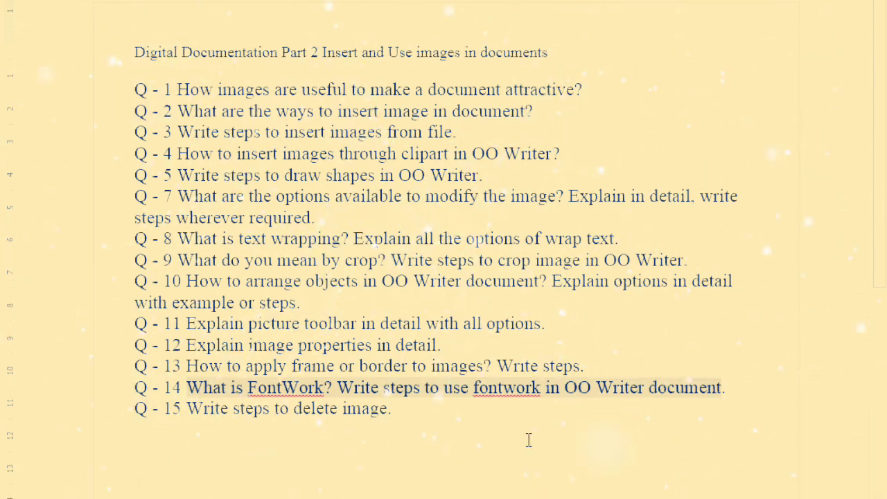
Check the questions document for the image deletion question, and delete the grouped shapes within the text and the "OO Writer" Fontwork object
{"action": "left_click", "coordinate": [267, 412]}
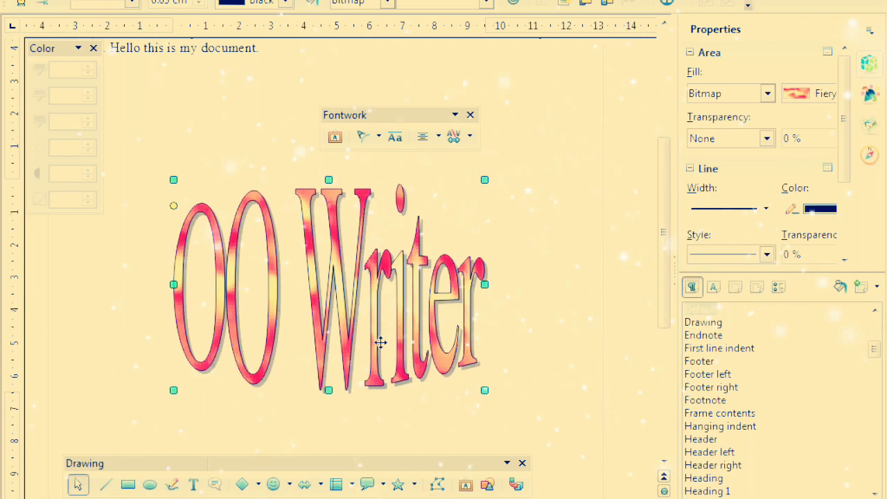
{"action": "scroll", "coordinate": [381, 335], "scroll_direction": "up", "scroll_amount": 5}
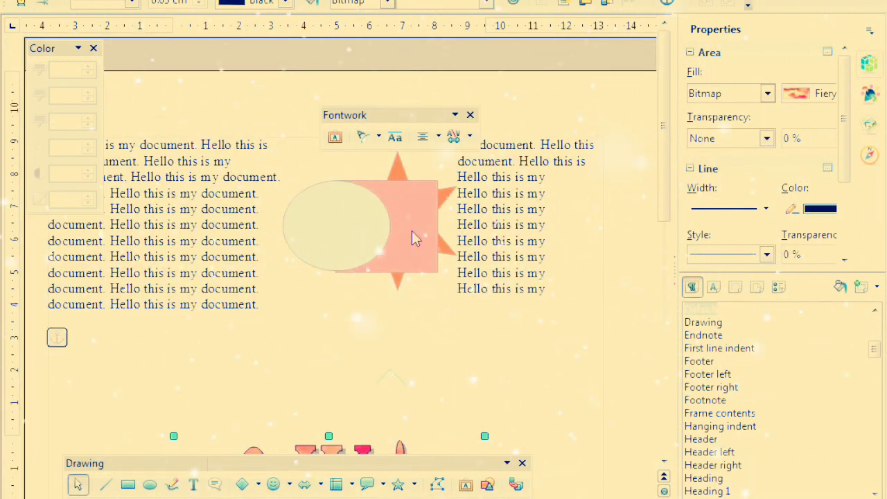
{"action": "left_click", "coordinate": [412, 238]}
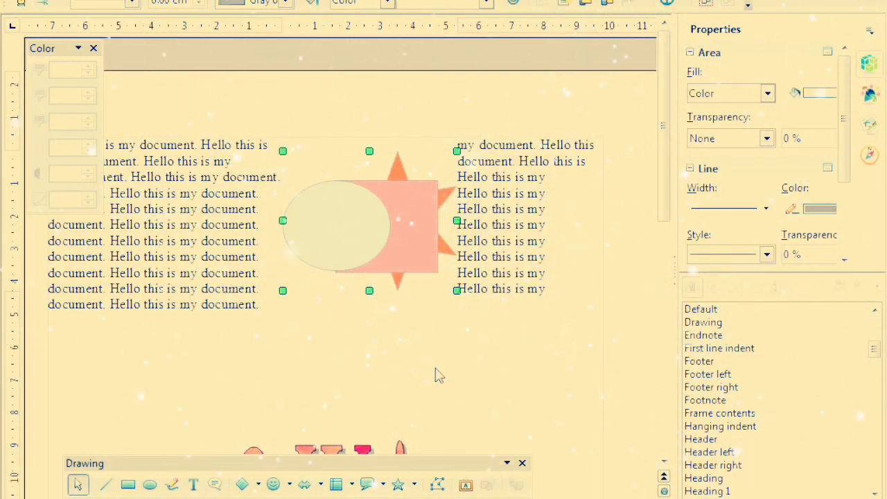
{"action": "key", "text": "Delete"}
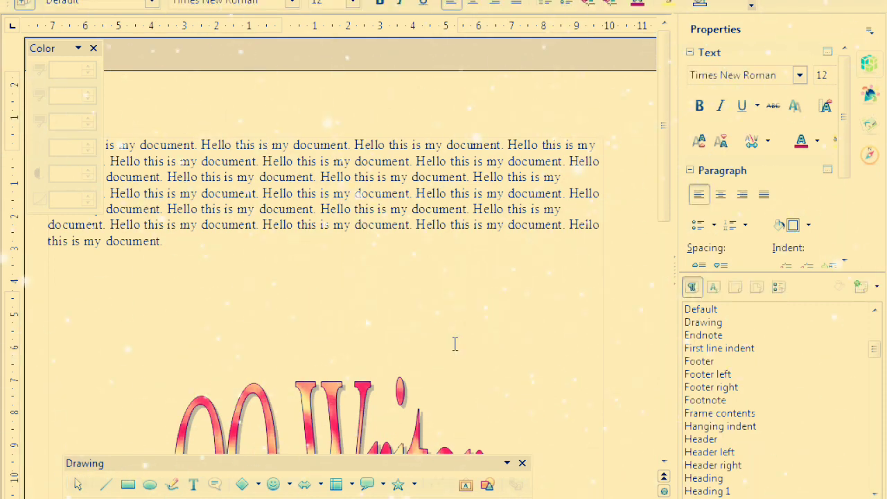
{"action": "scroll", "coordinate": [456, 344], "scroll_direction": "down", "scroll_amount": 3}
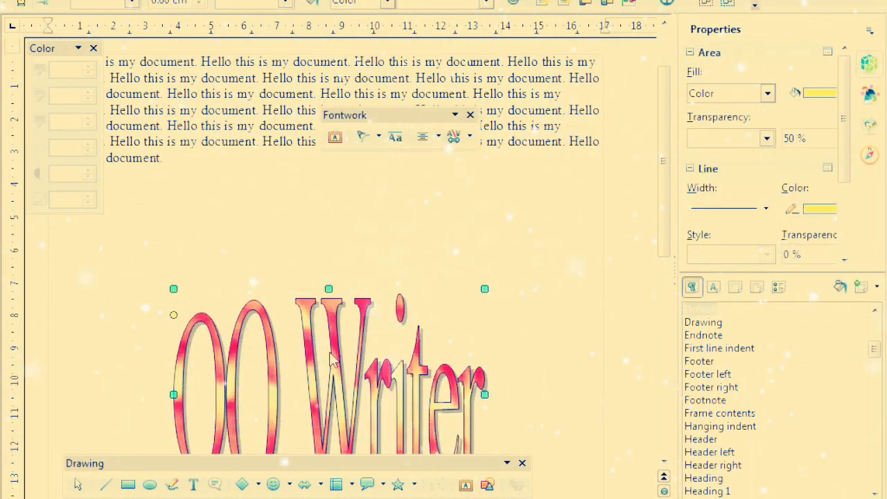
{"action": "key", "text": "Delete"}
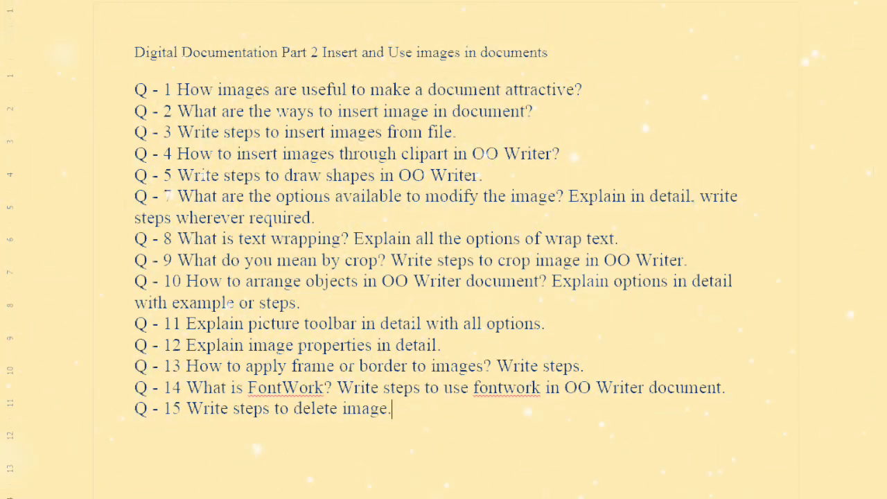
Start closing the questions document in Word and choose to save its changes
{"action": "key", "text": "alt+F4"}
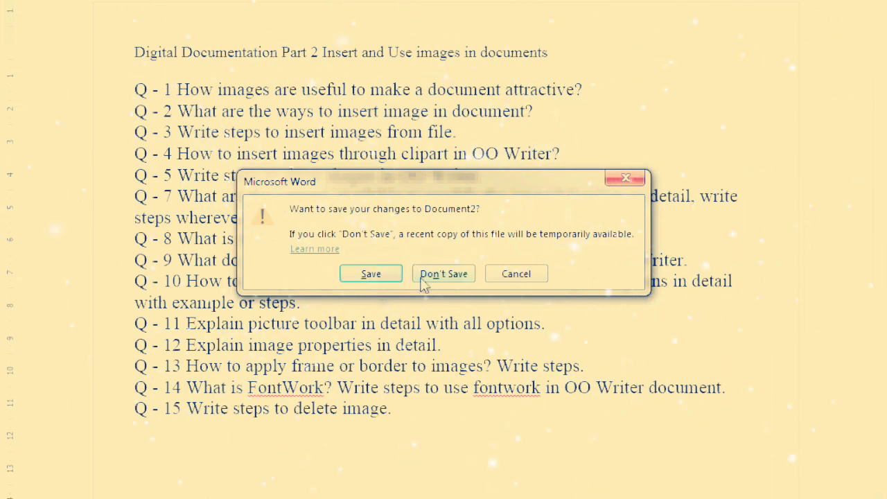
{"action": "left_click", "coordinate": [383, 276]}
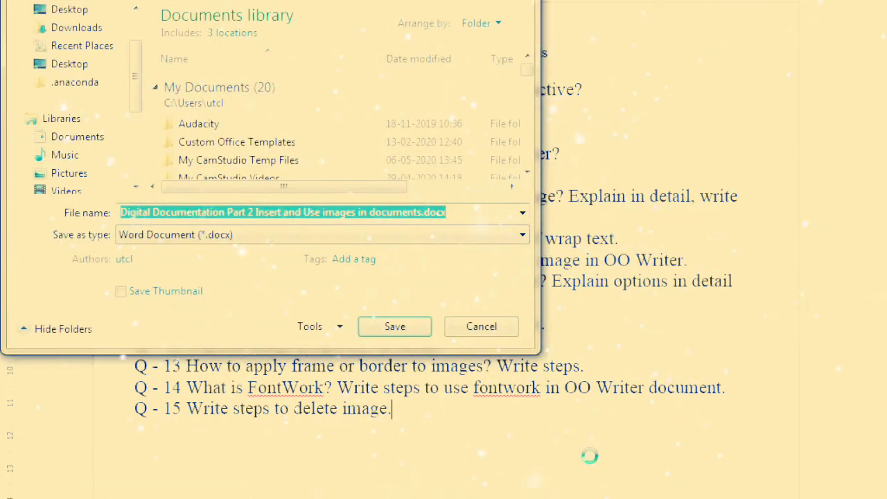
{"action": "left_click", "coordinate": [750, 498]}
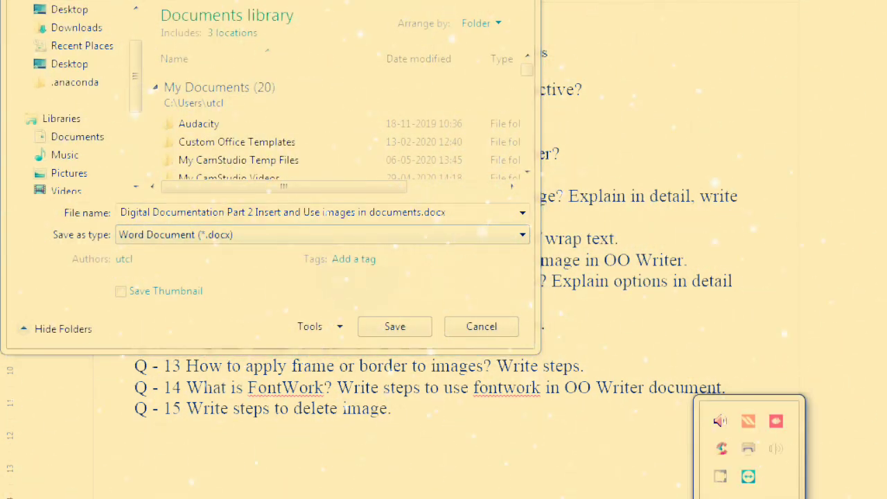
{"action": "right_click", "coordinate": [721, 478]}
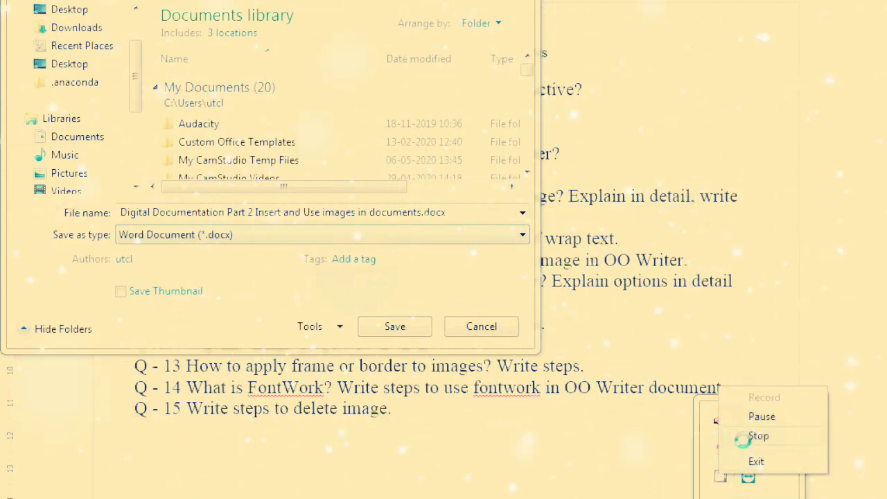